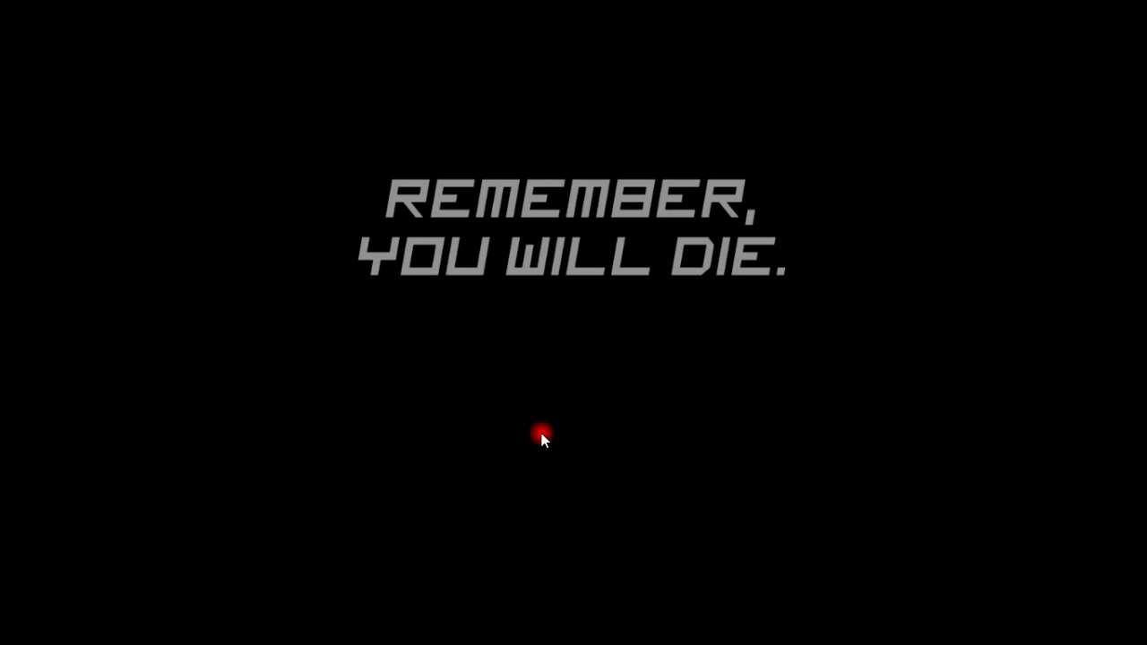
Step: Launch Word via winword, start a blank document, dismiss the license bar, and show the View tab
key("super+r")
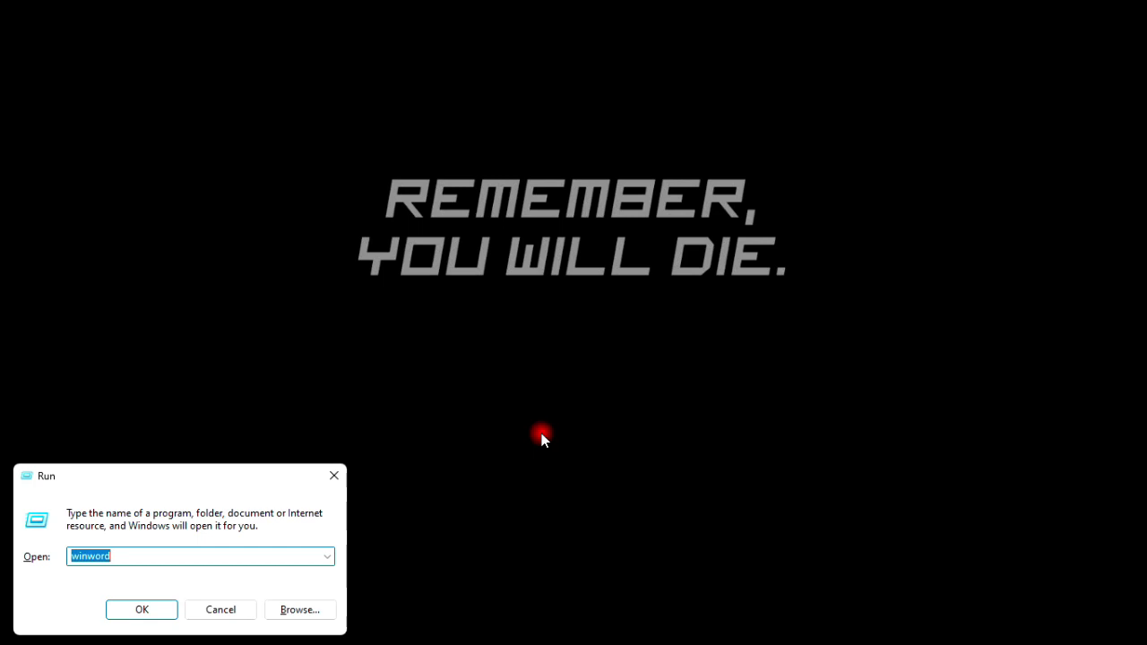
key("Return")
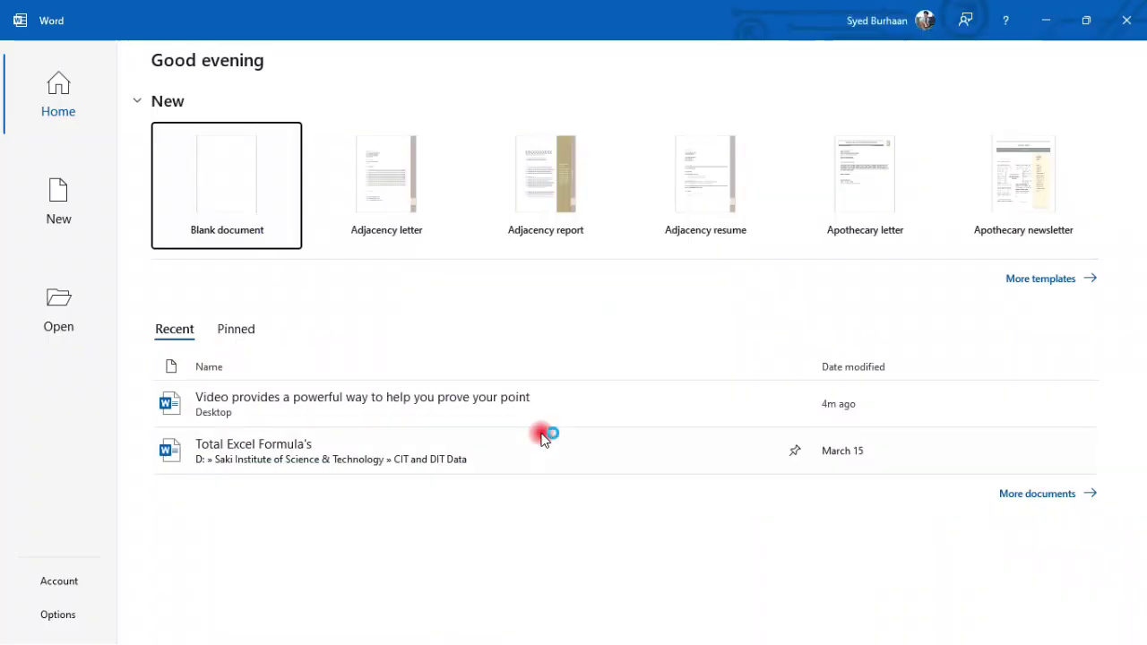
left_click(252, 190)
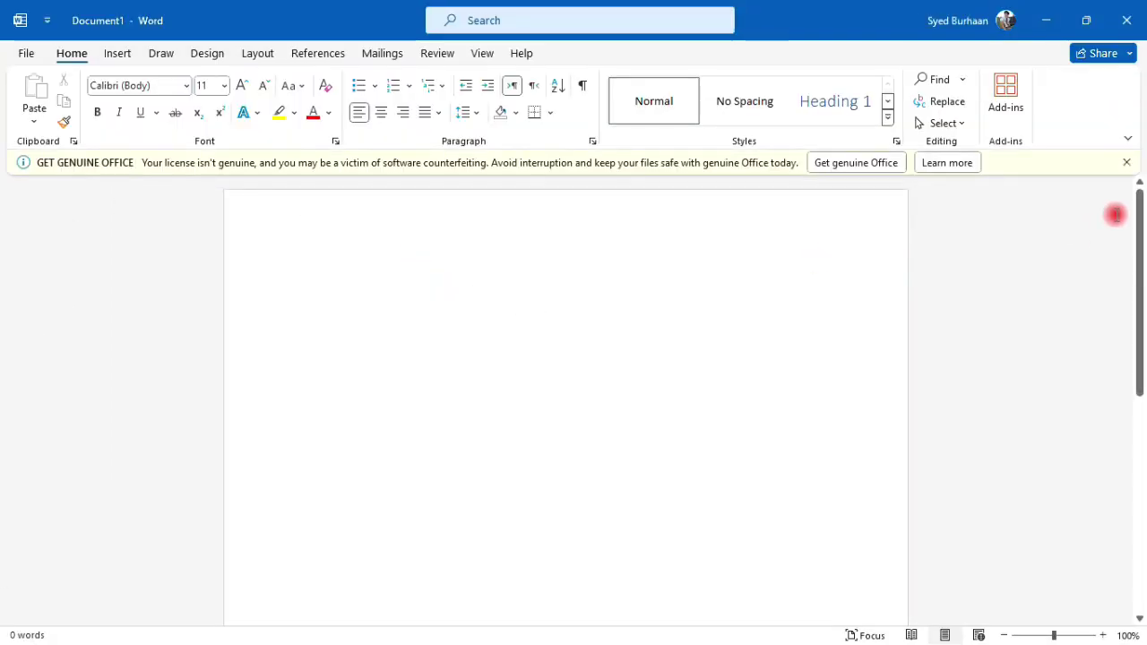
left_click(1133, 162)
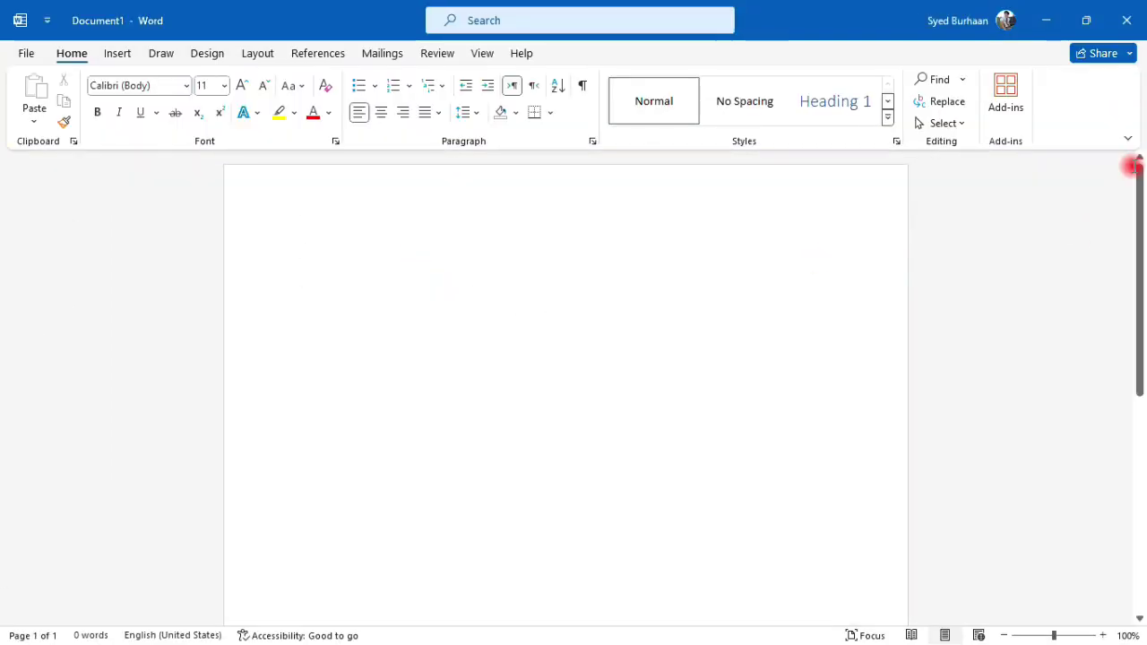
left_click(439, 53)
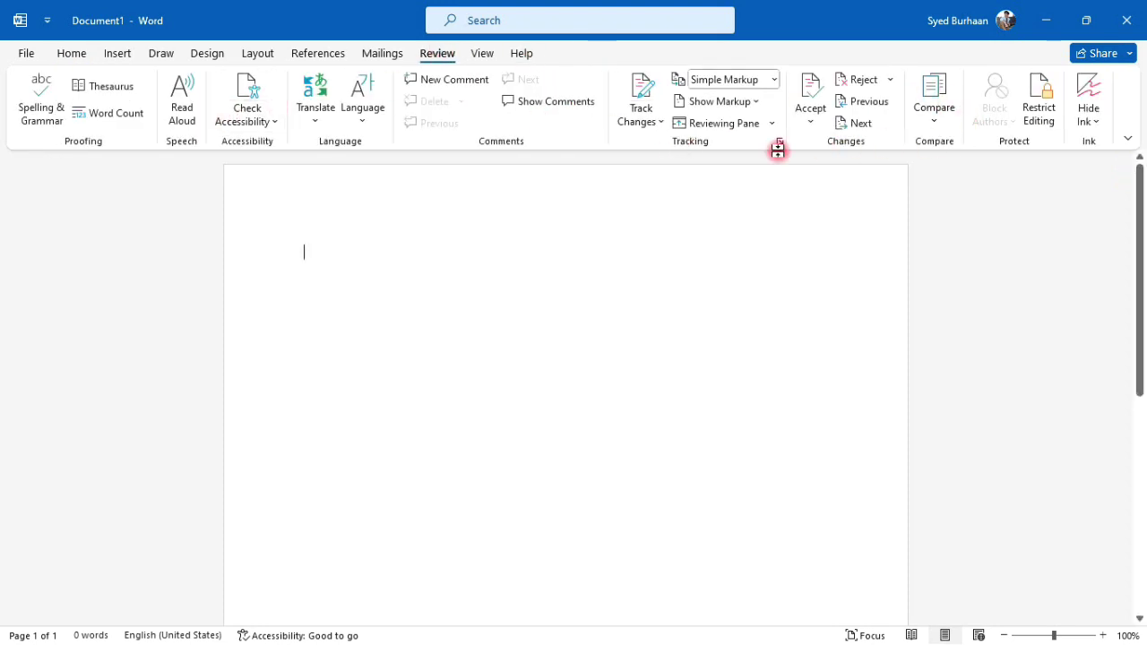
left_click(481, 57)
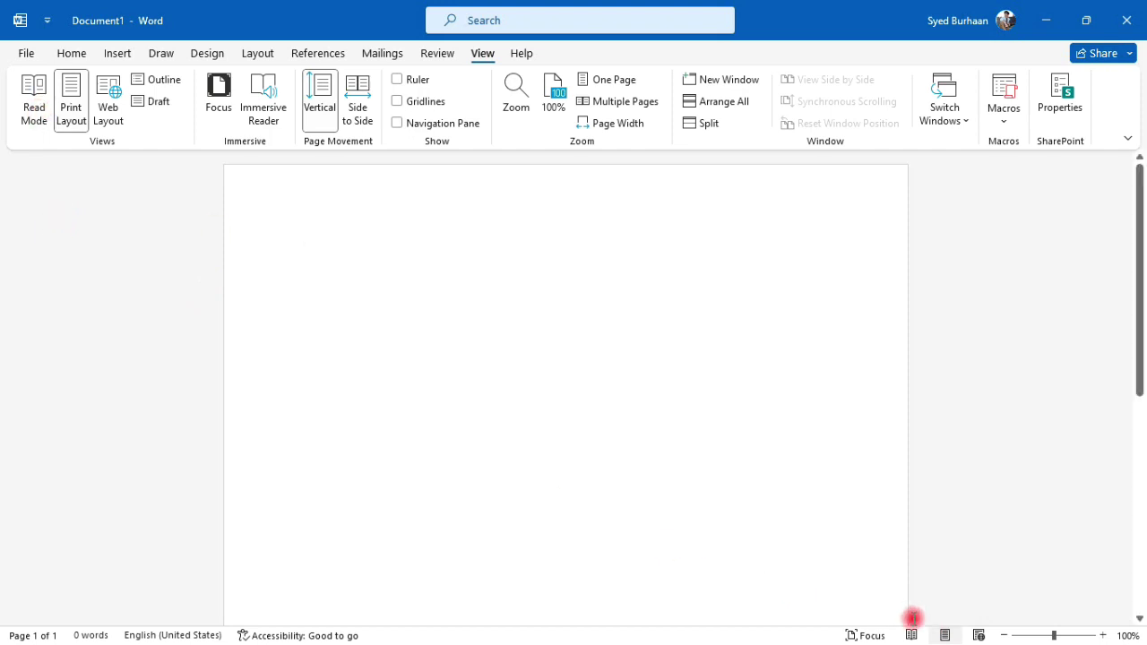
left_click(913, 635)
left_click(979, 635)
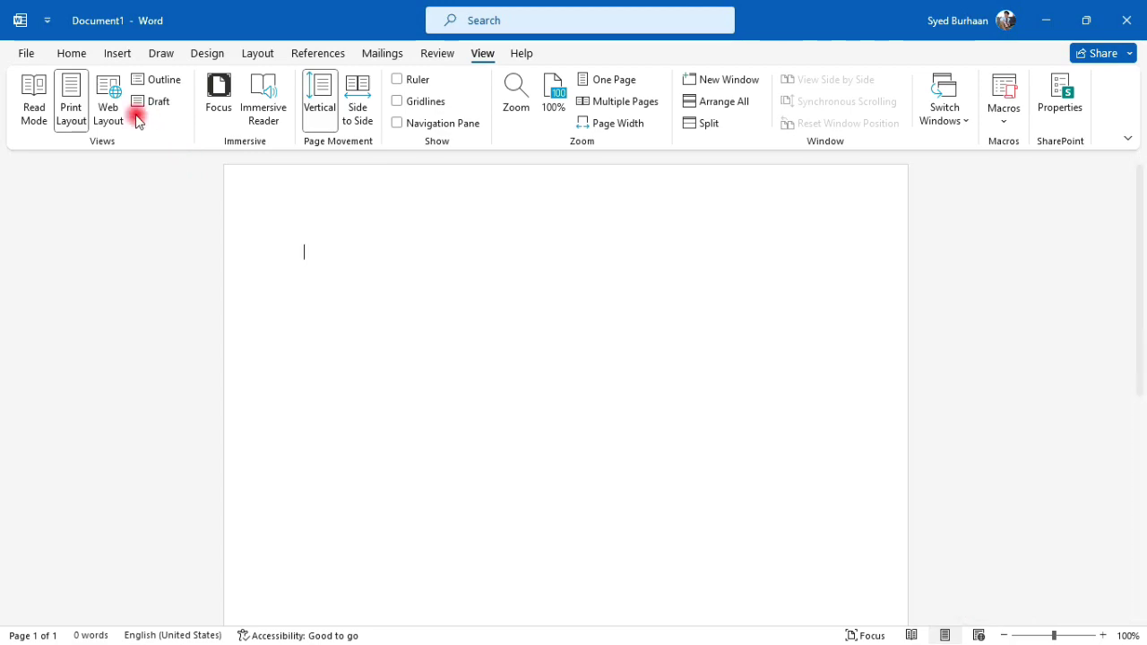
left_click(29, 111)
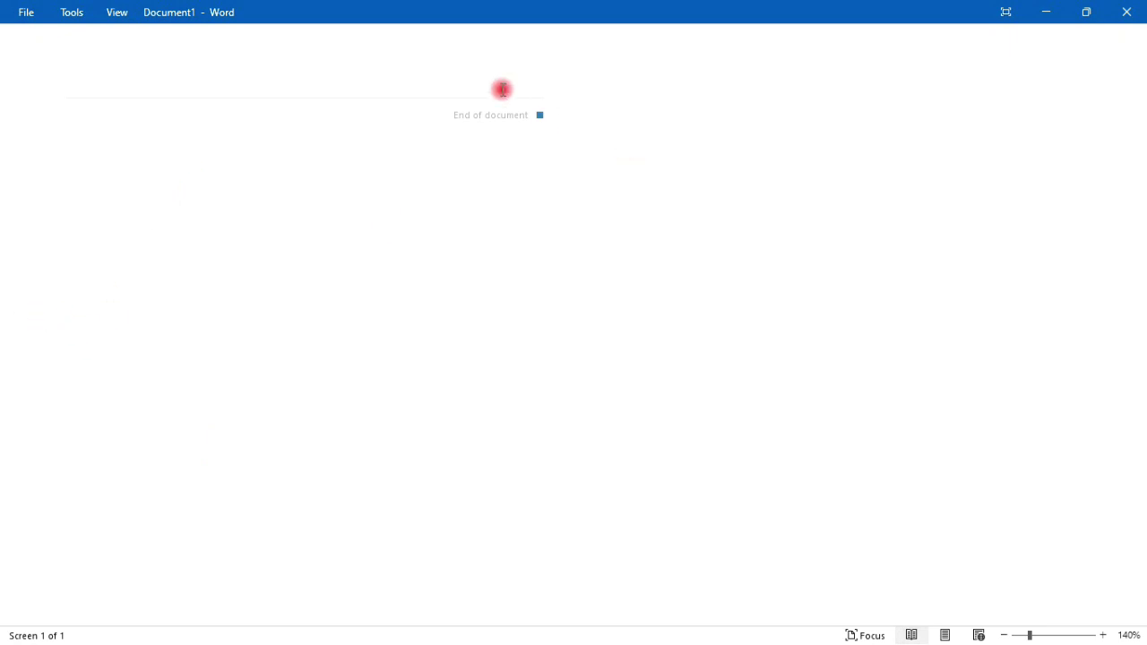
left_click(946, 635)
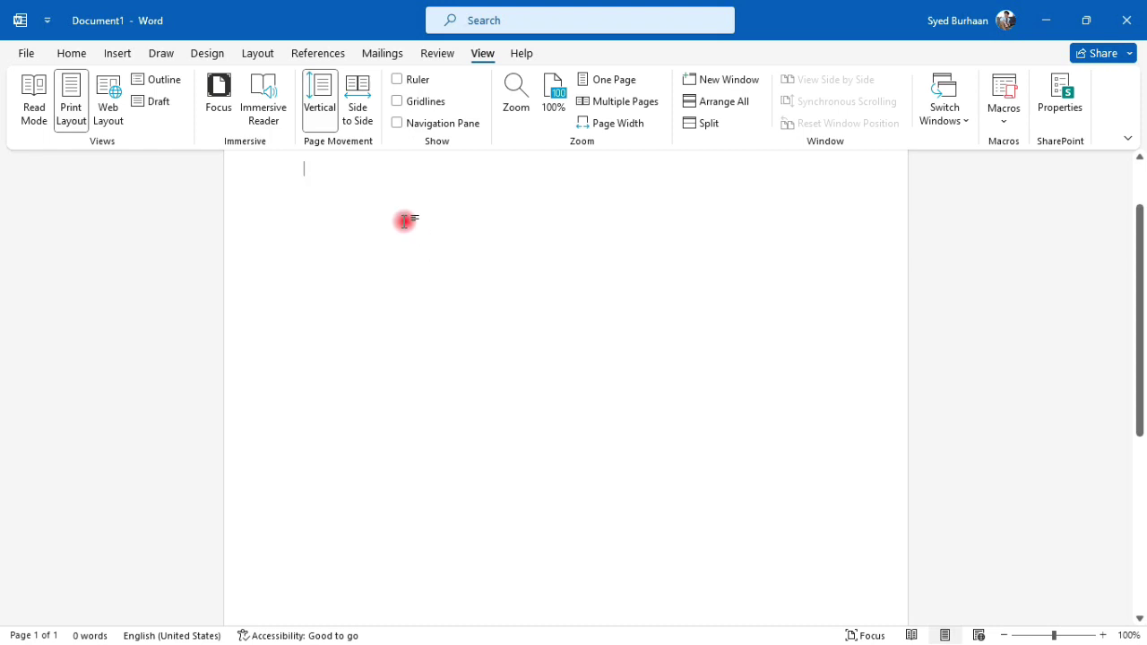
Step: Generate five sample paragraphs with =rand(), preview them in Read Mode, then return to Print Layout
type("=rand(")
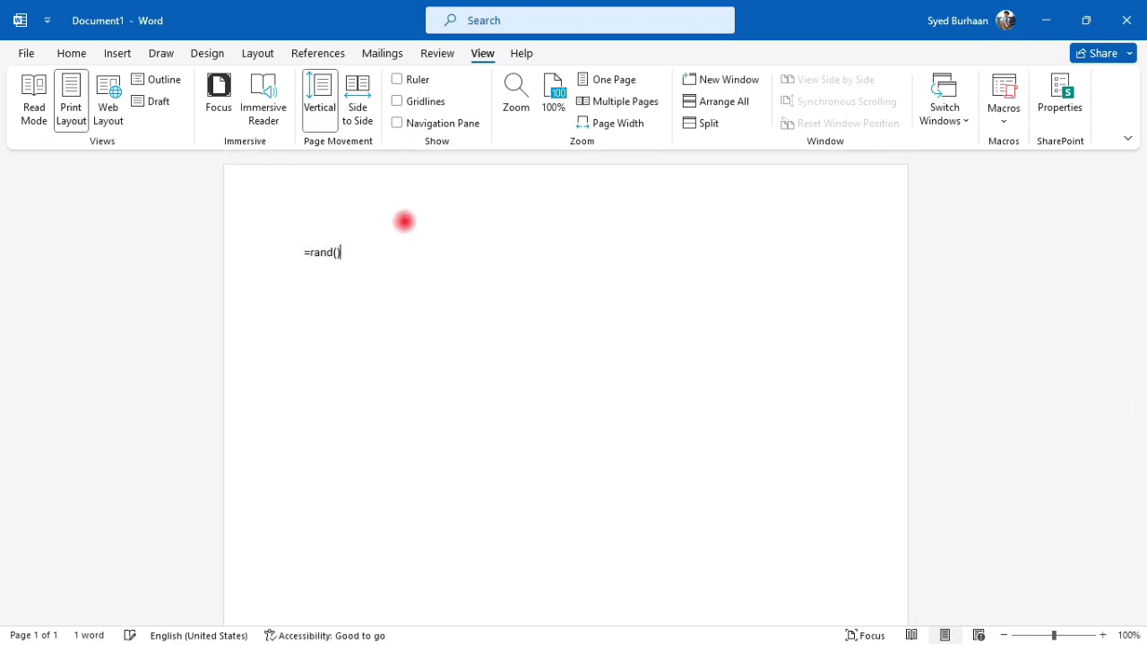
key("Return")
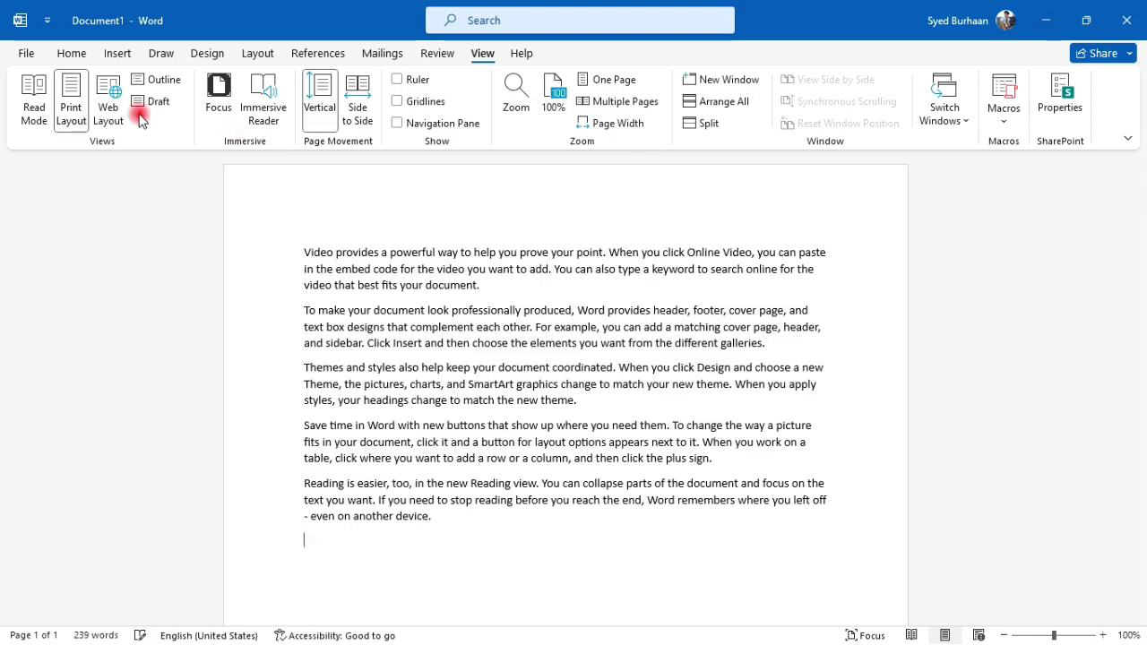
left_click(40, 85)
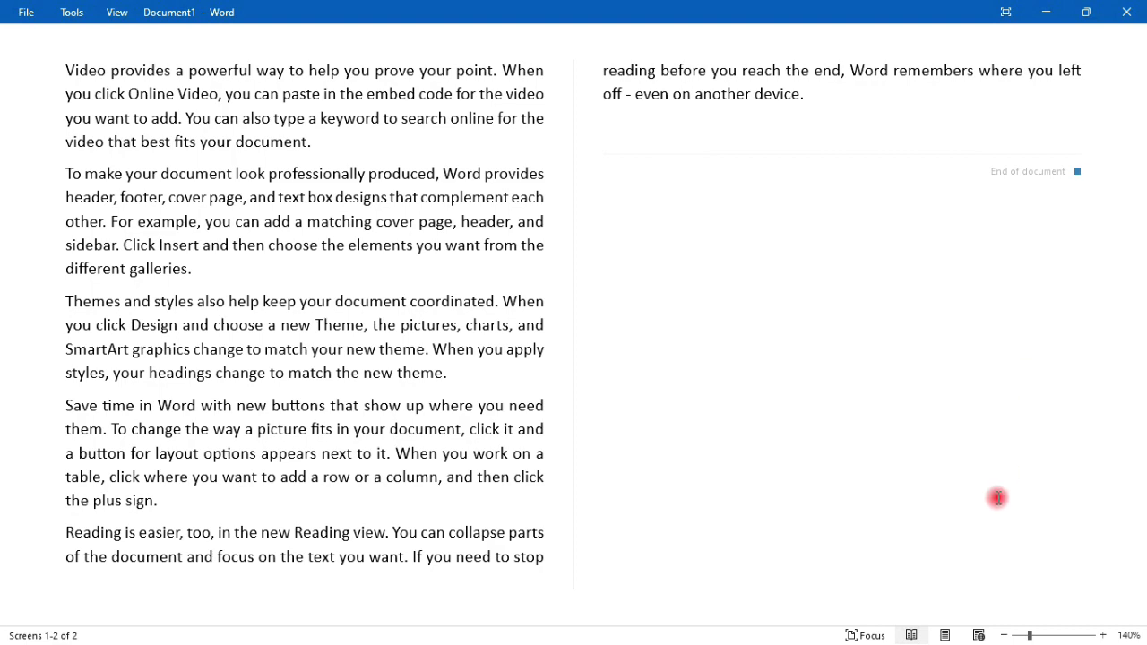
left_click(946, 634)
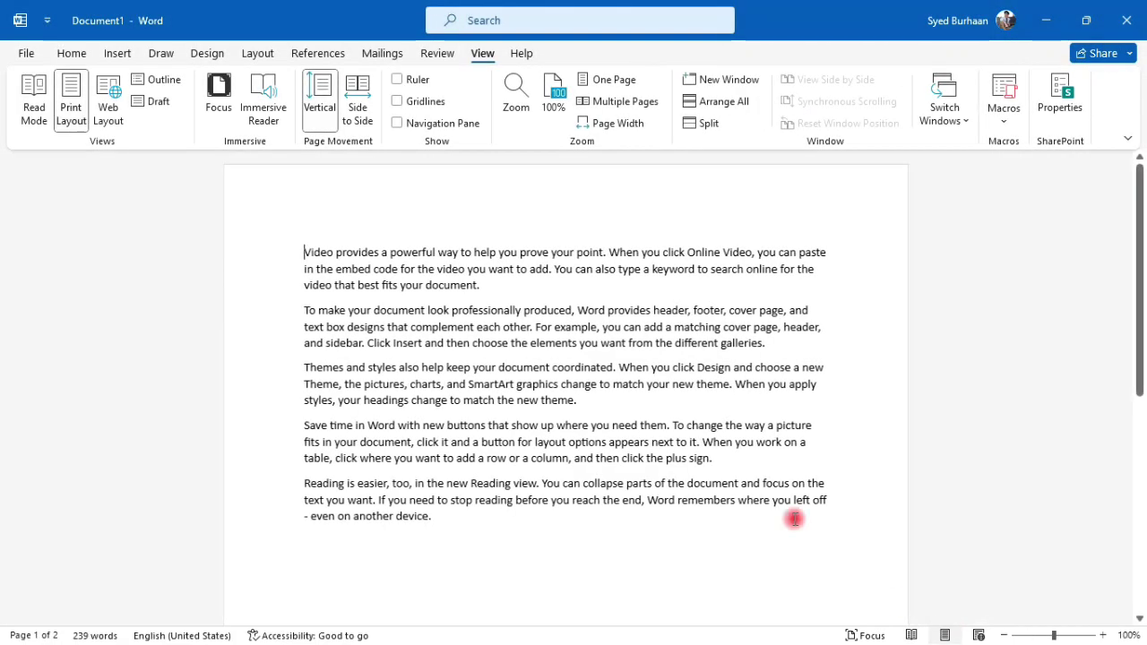
Step: Select all the text and paste a second copy at the end of the document
key("ctrl+a")
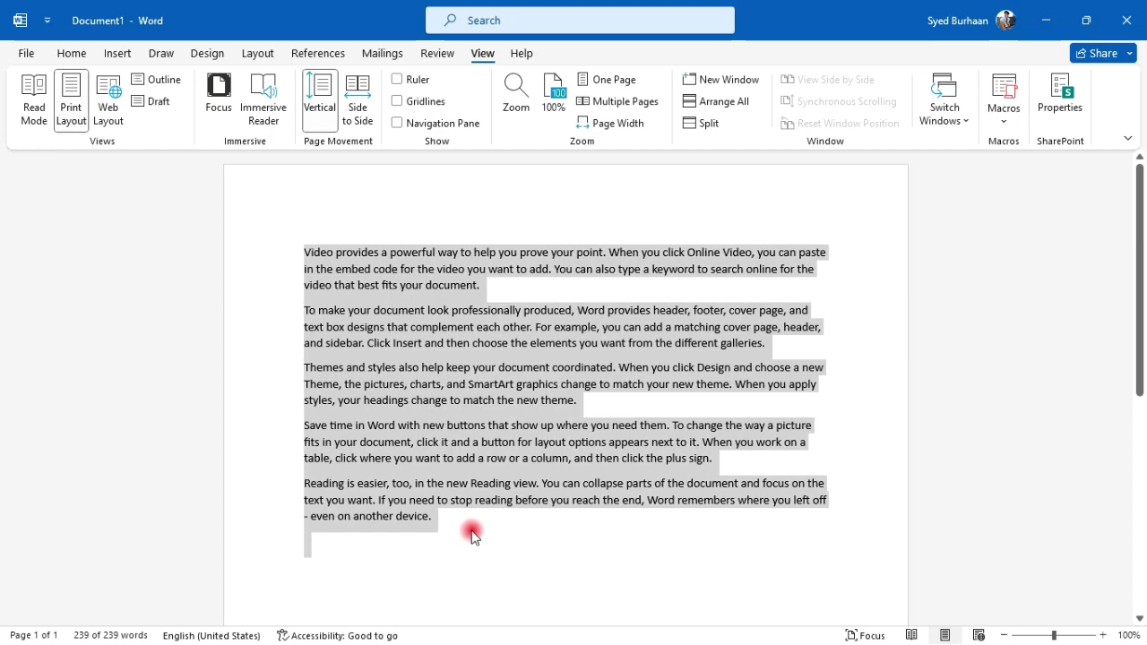
left_click(469, 535)
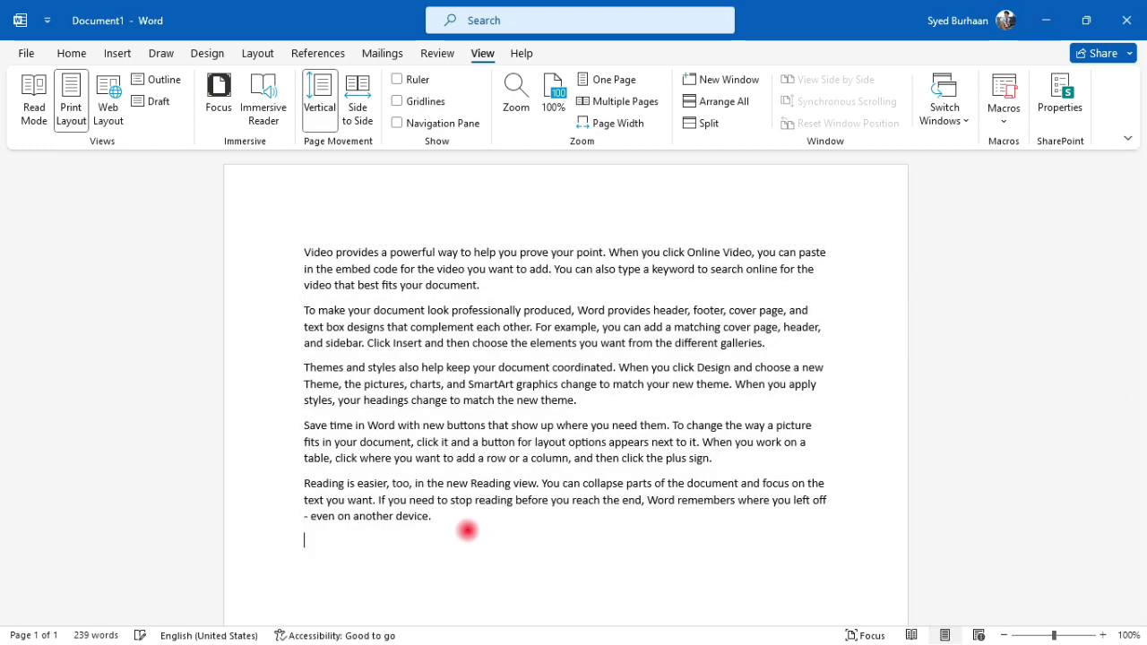
type("Video provides a powerful way to help you prove your point. When you click Online Video, you can paste in the embed code for the video you want to add. You can also type a keyword to search online for the video that best fits your document. To make your document look professionally produced, Word provides header, footer, cover page, and text box designs that complement each other. For example, you can add a matching cover page, header, and sidebar. Click Insert and then choose the elements you want from the different galleries. Themes and styles also help keep your document coordinated. When you click Design and choose a new Theme, the pictures, charts, and SmartArt graphics change to match your new theme. When you apply styles, your headings change to match the new theme. Save time in Word with new buttons that show up where you need them. To change the way a picture fits in your document, click it and a button for layout options appears next to it. When you work on a table, click where you want to add a row or a column, and then click the plus sign. Reading is easier, too, in the new Reading view. You can collapse parts of the document and focus on the text you want. If you need to stop reading before you reach the end, Word remembers where you left off - even on another device.")
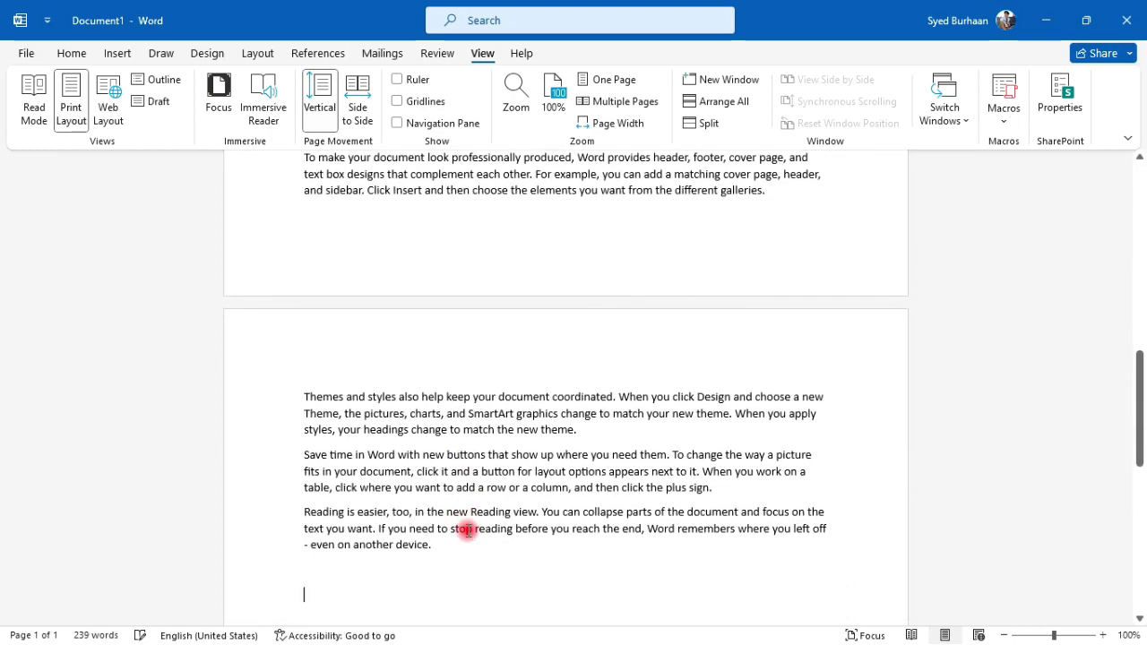
left_click(34, 106)
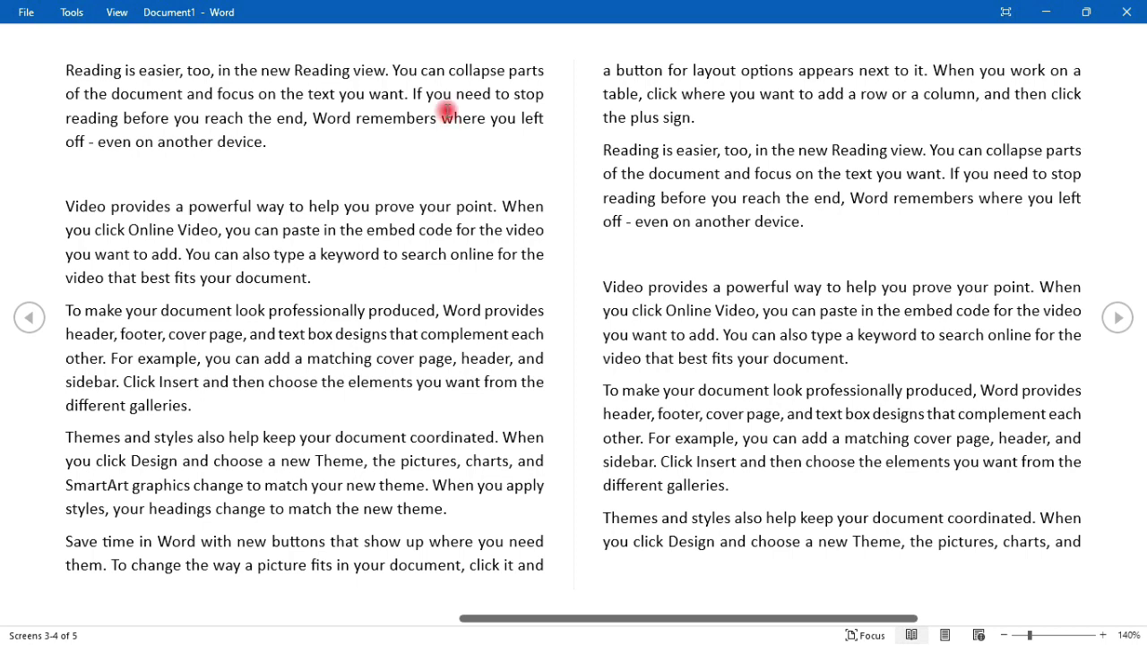
left_click(1116, 320)
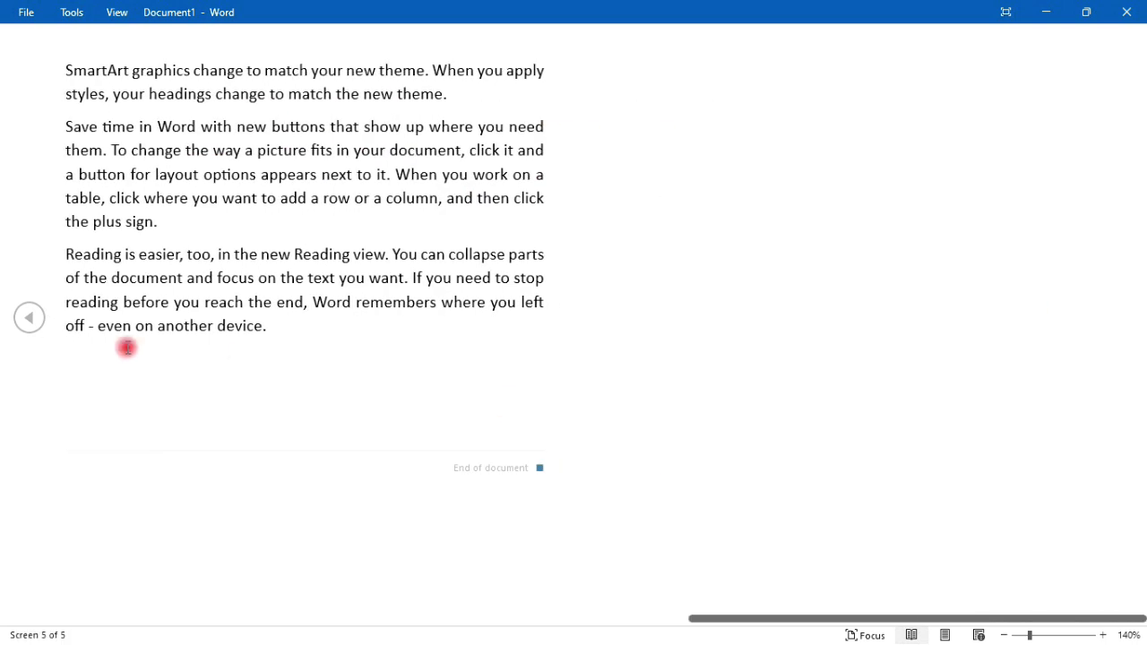
left_click(29, 318)
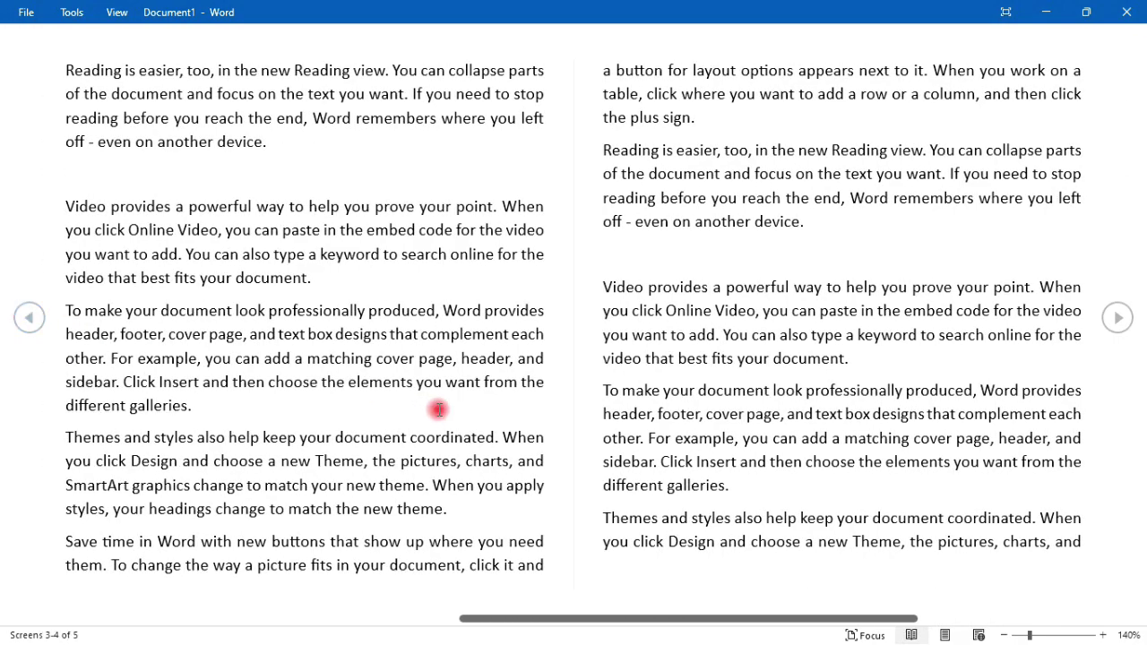
left_click(27, 319)
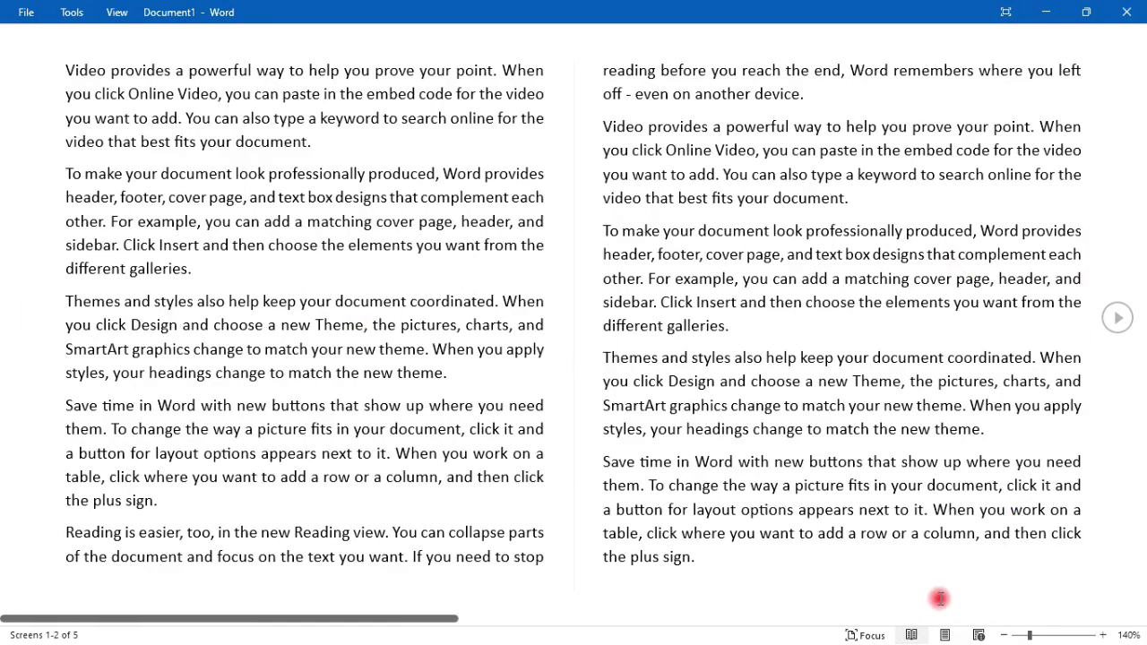
left_click(945, 635)
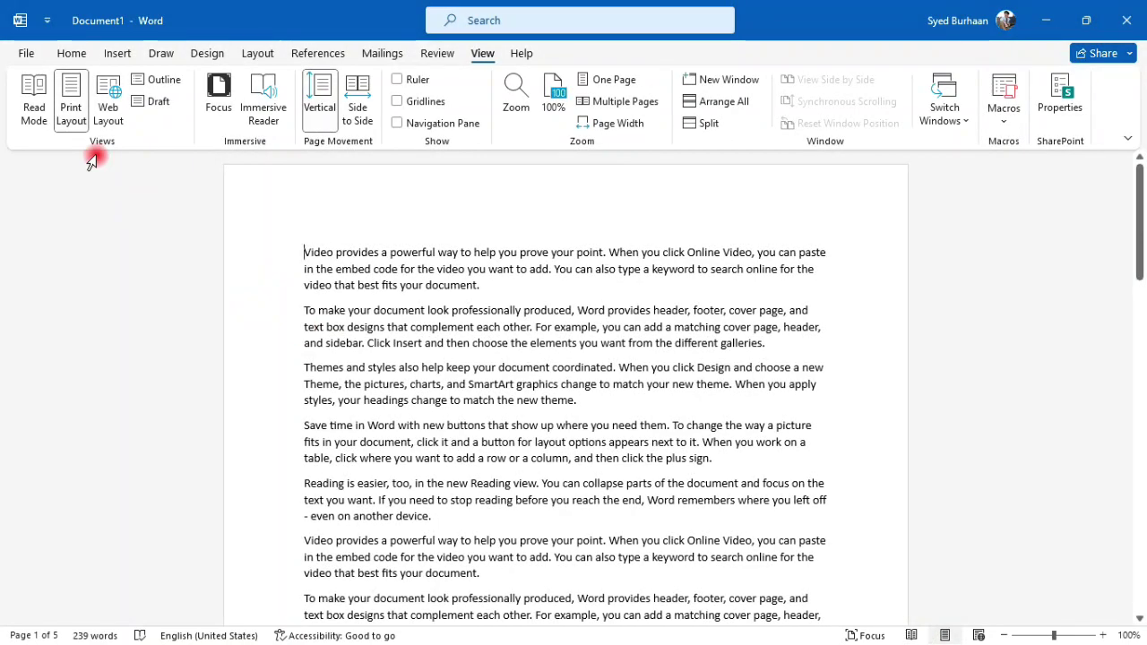
left_click(76, 113)
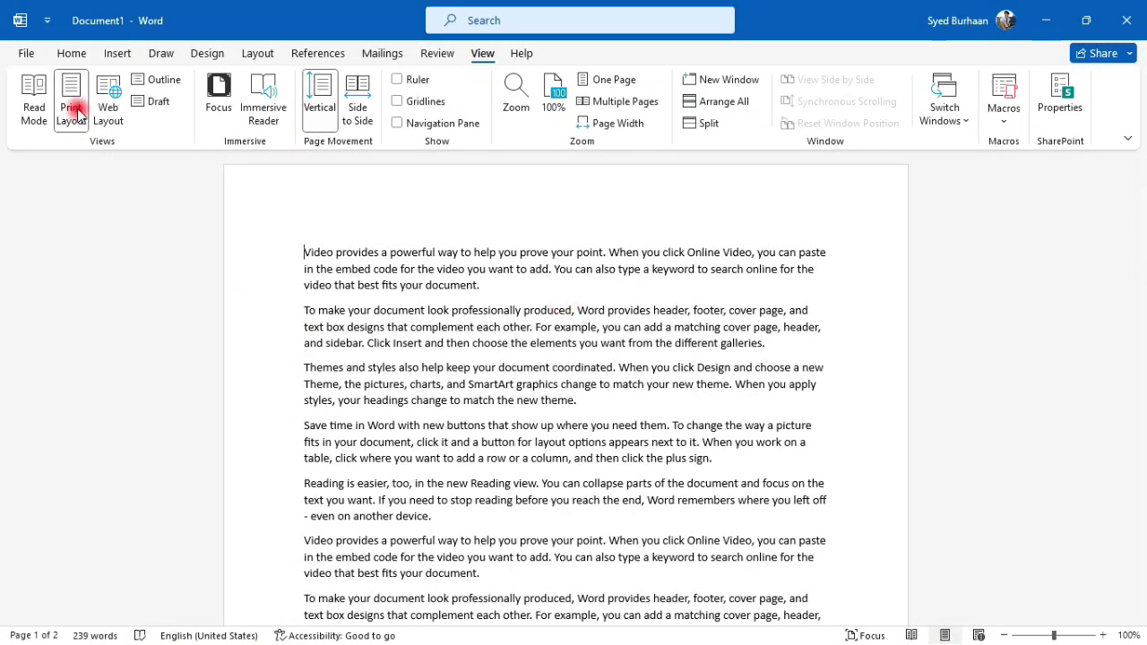
Step: Switch to Web Layout, then to Outline view listing each paragraph as Body Text
left_click(106, 103)
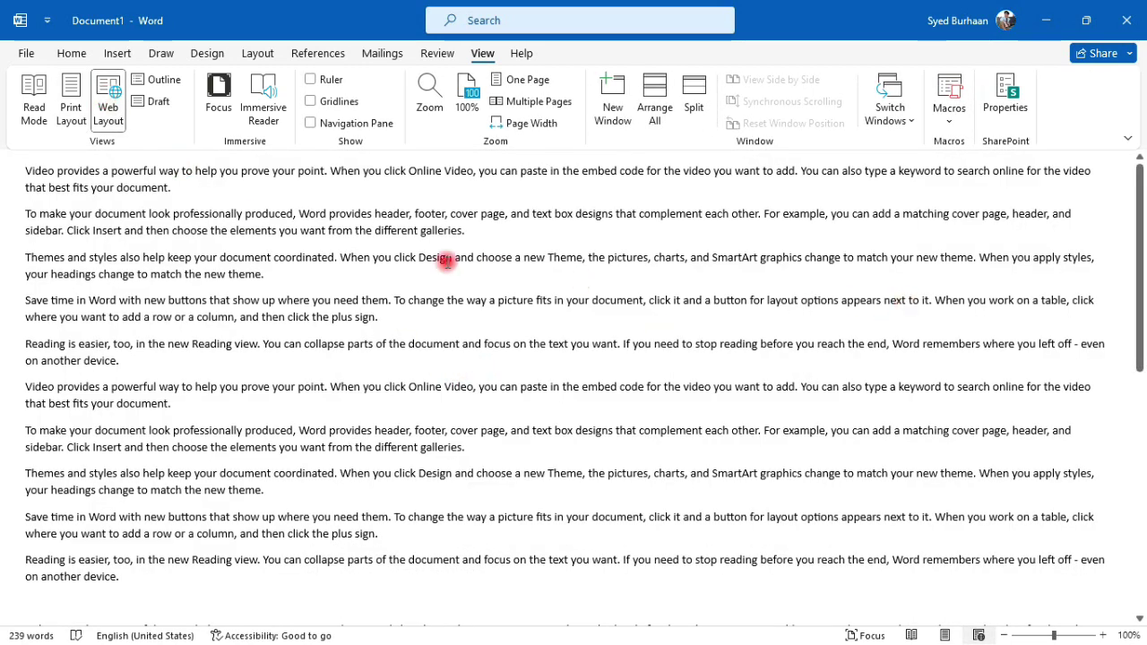
left_click(147, 81)
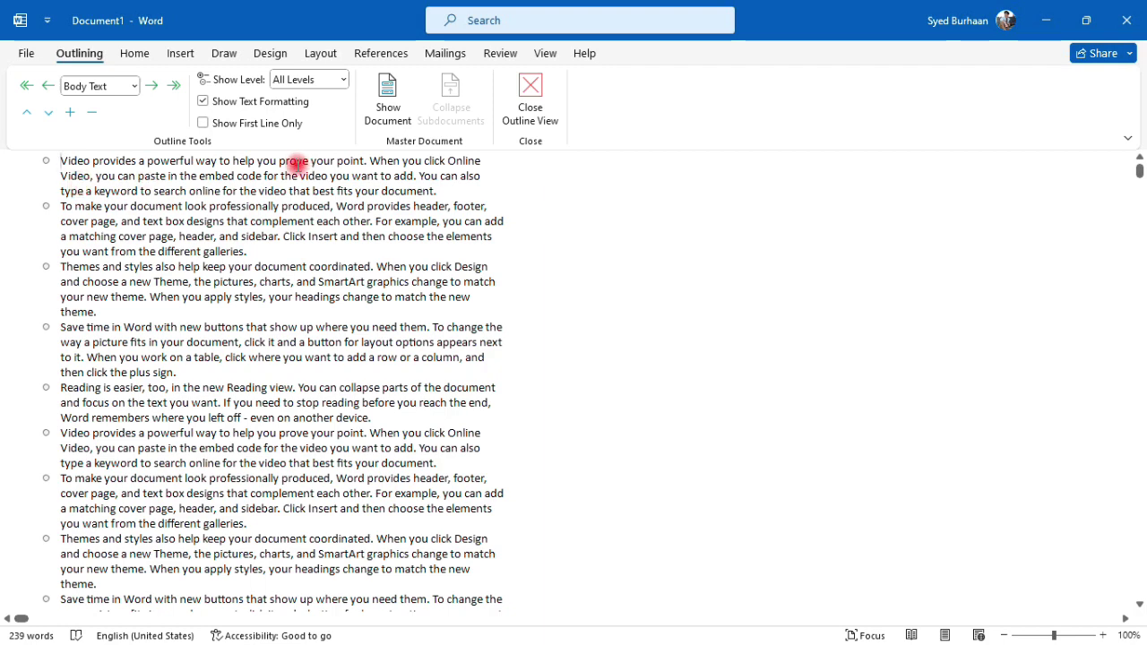
Step: Close Outline view, scroll through the document in Draft view, then return to Print Layout
left_click(528, 111)
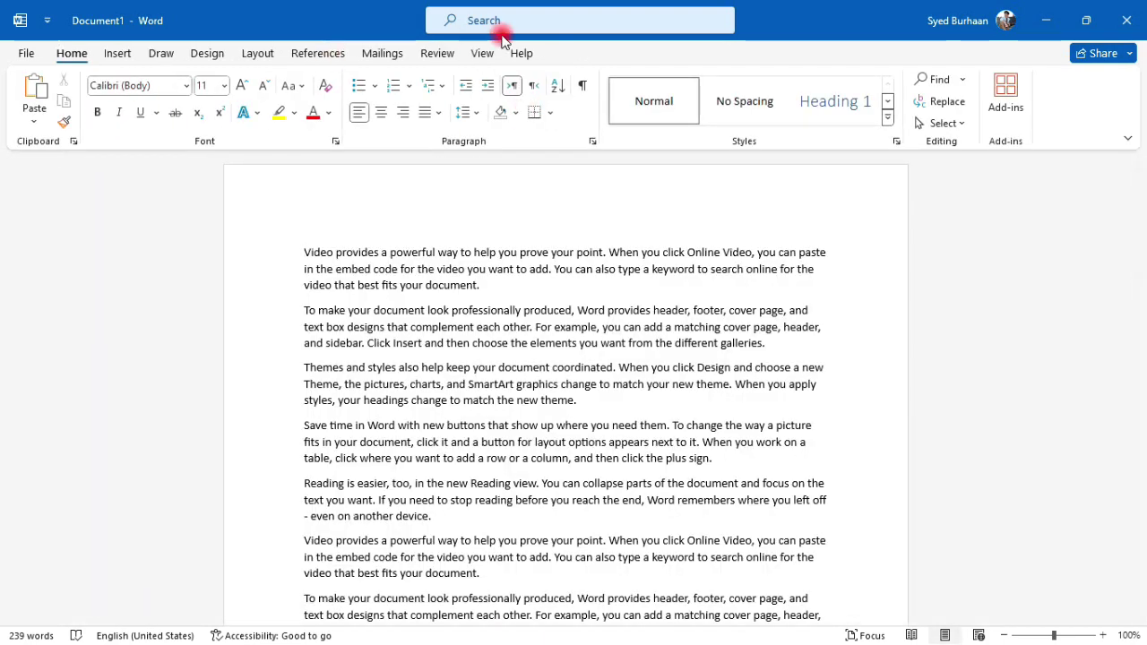
left_click(482, 55)
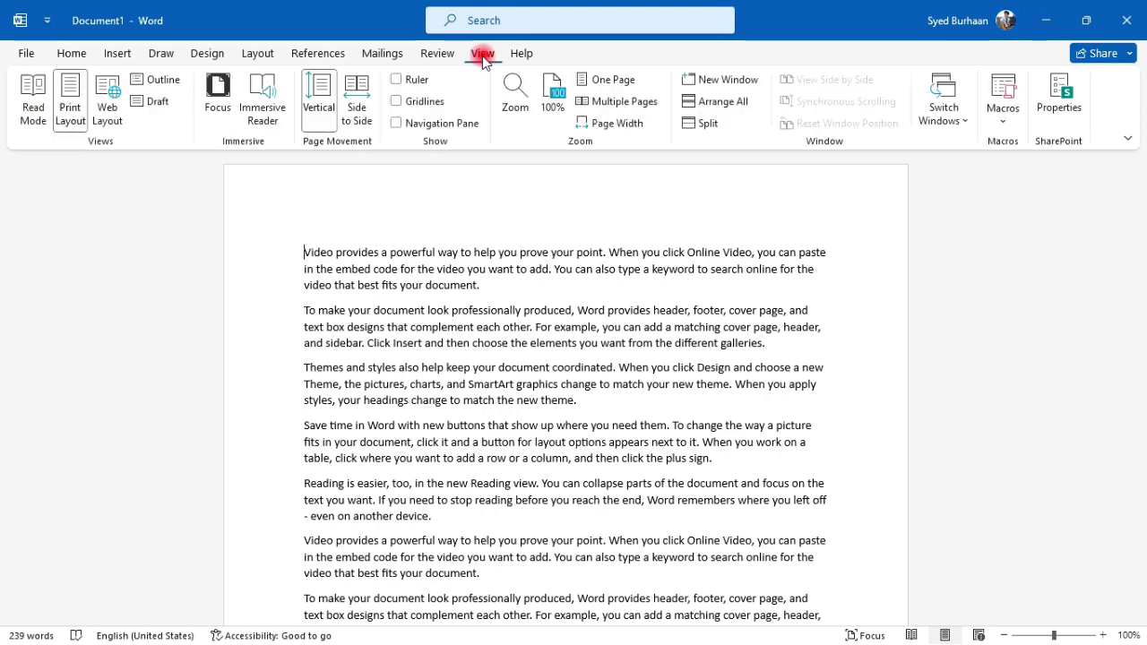
left_click(170, 106)
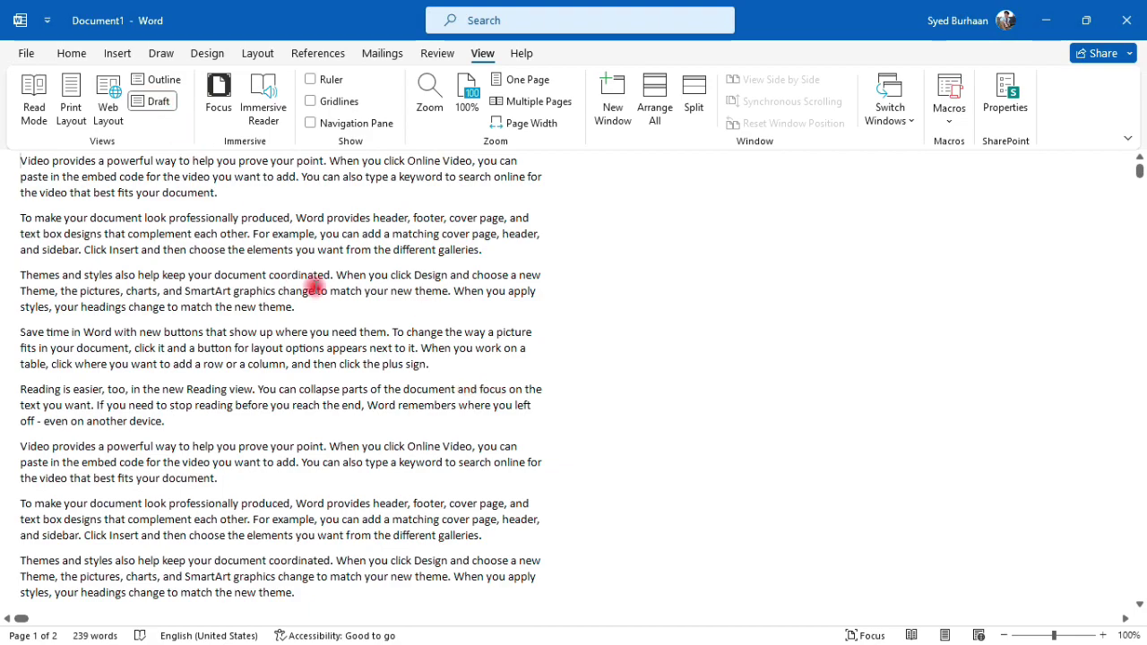
scroll(314, 293, "down", 10)
scroll(315, 293, "up", 10)
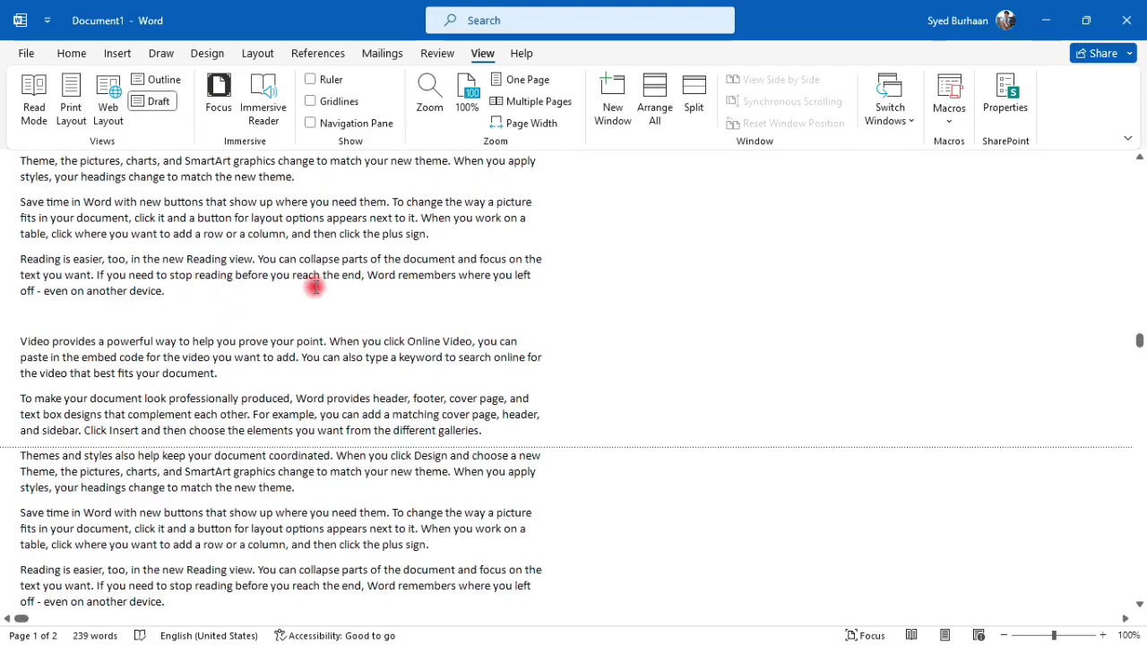
scroll(314, 294, "up", 5)
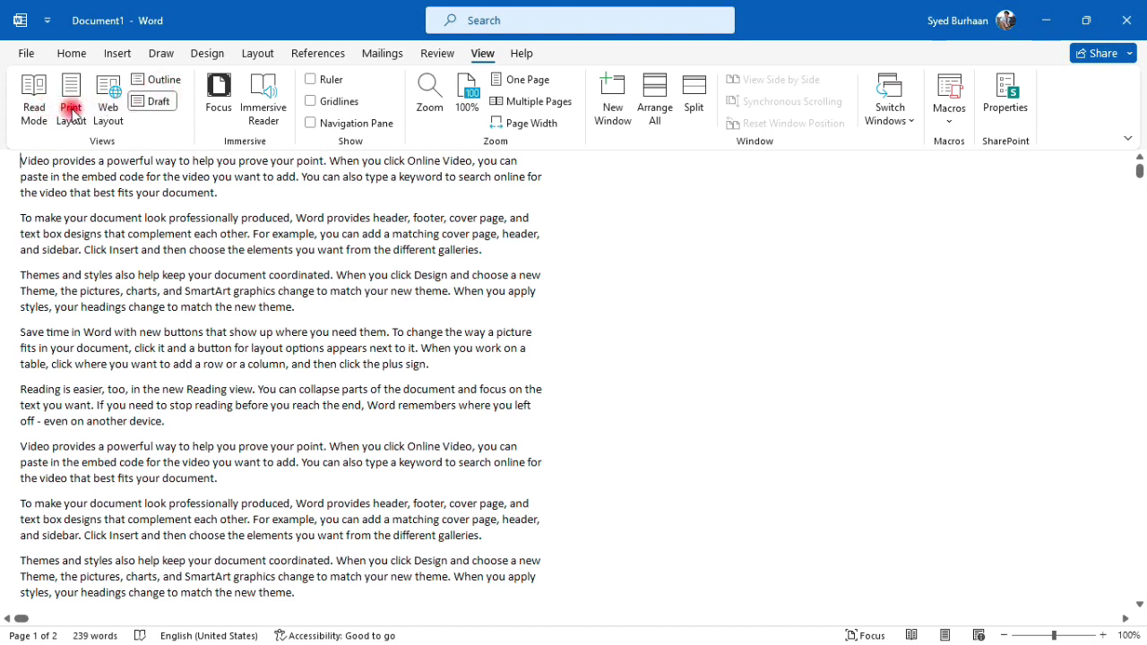
left_click(108, 112)
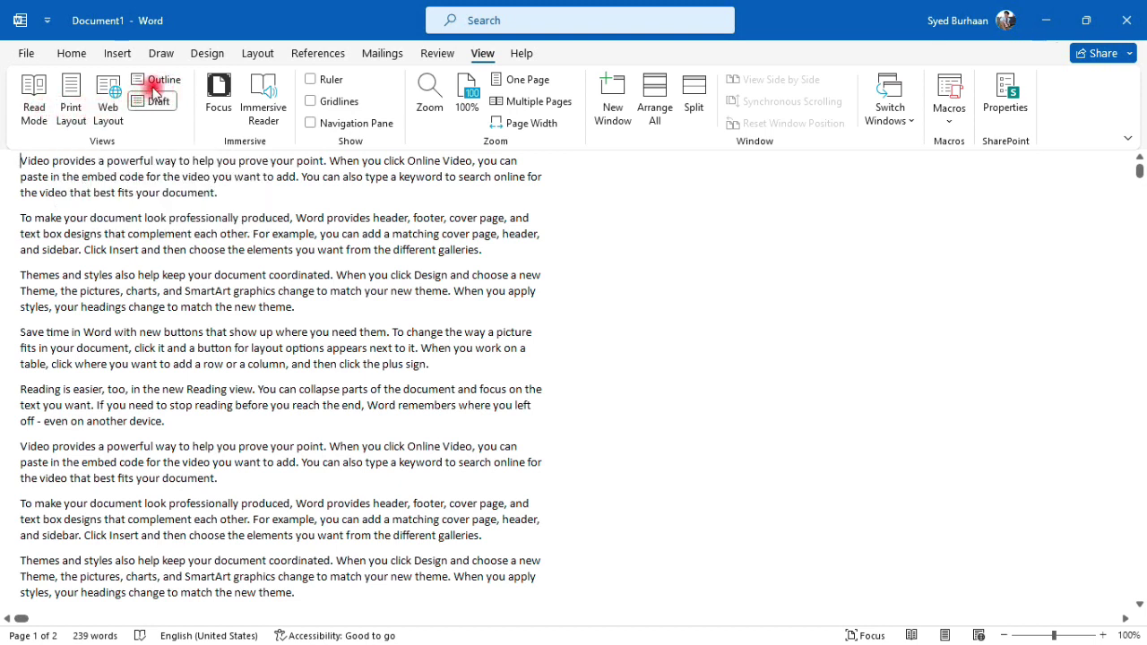
left_click(68, 98)
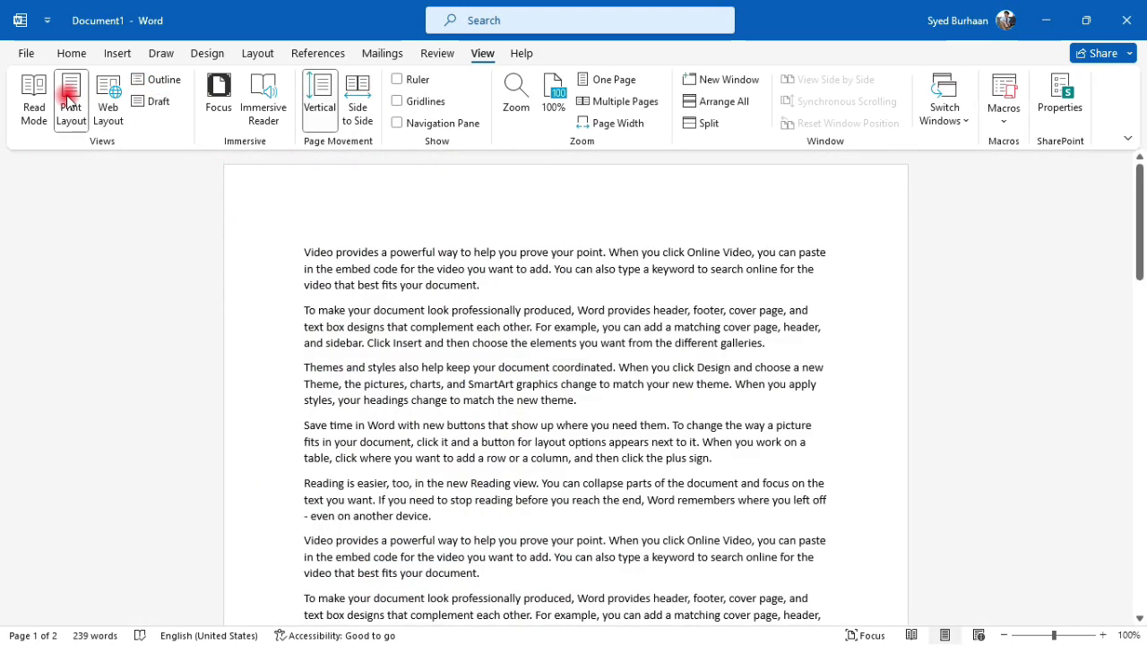
left_click(219, 103)
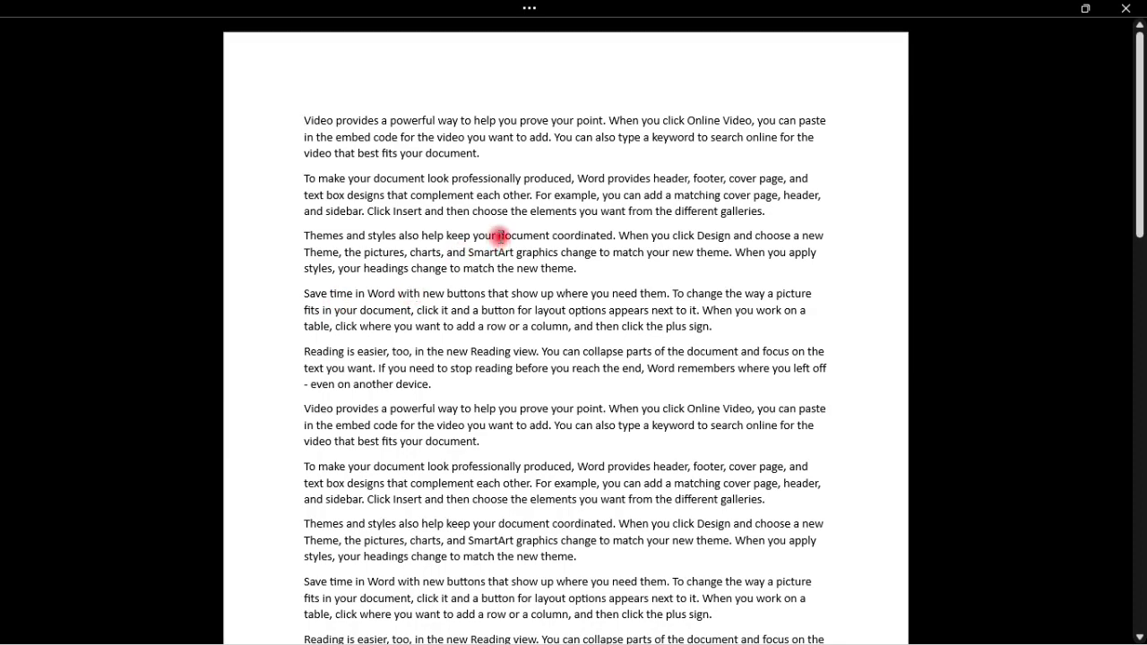
scroll(510, 205, "down", 5)
scroll(510, 205, "down", 5)
scroll(509, 207, "up", 10)
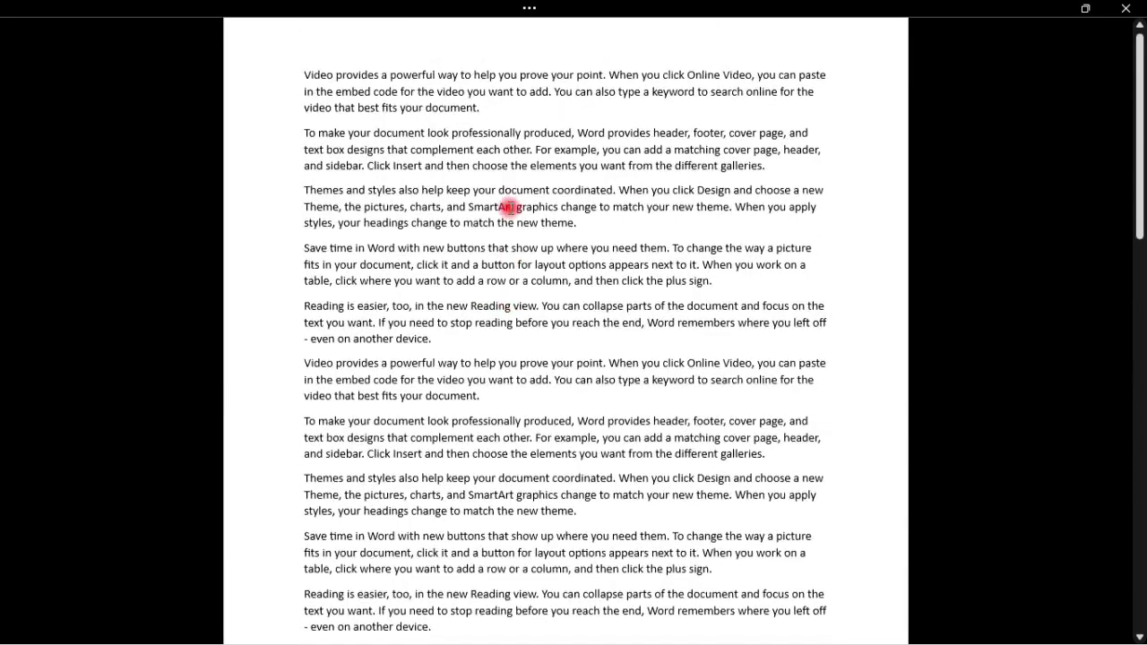
scroll(510, 207, "up", 2)
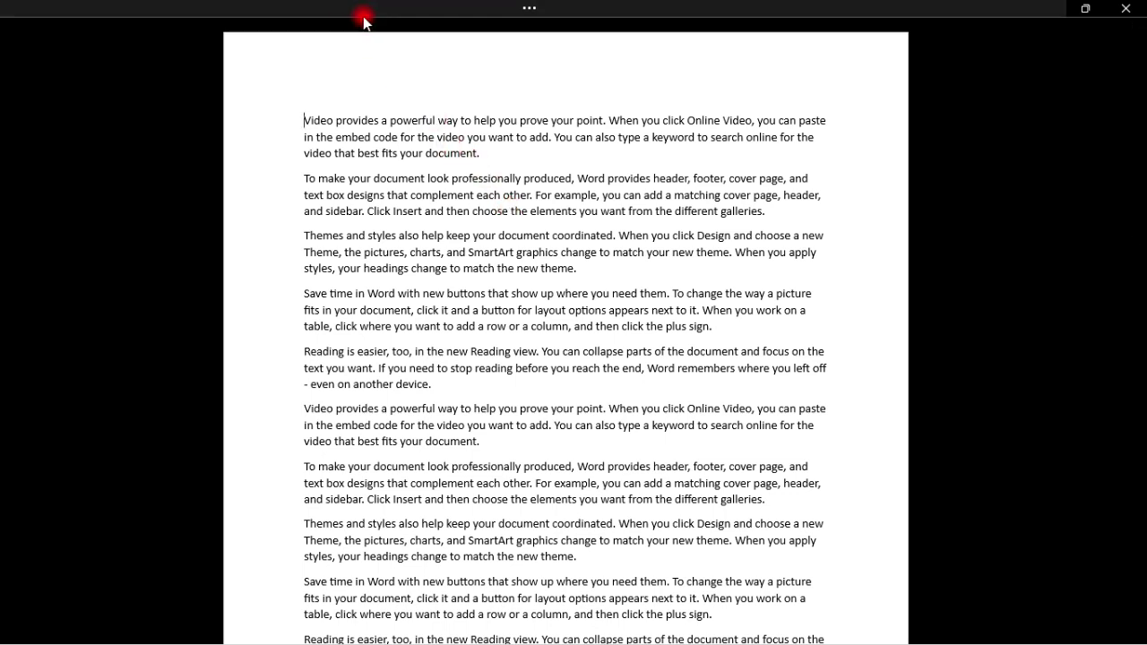
mouse_move(520, 9)
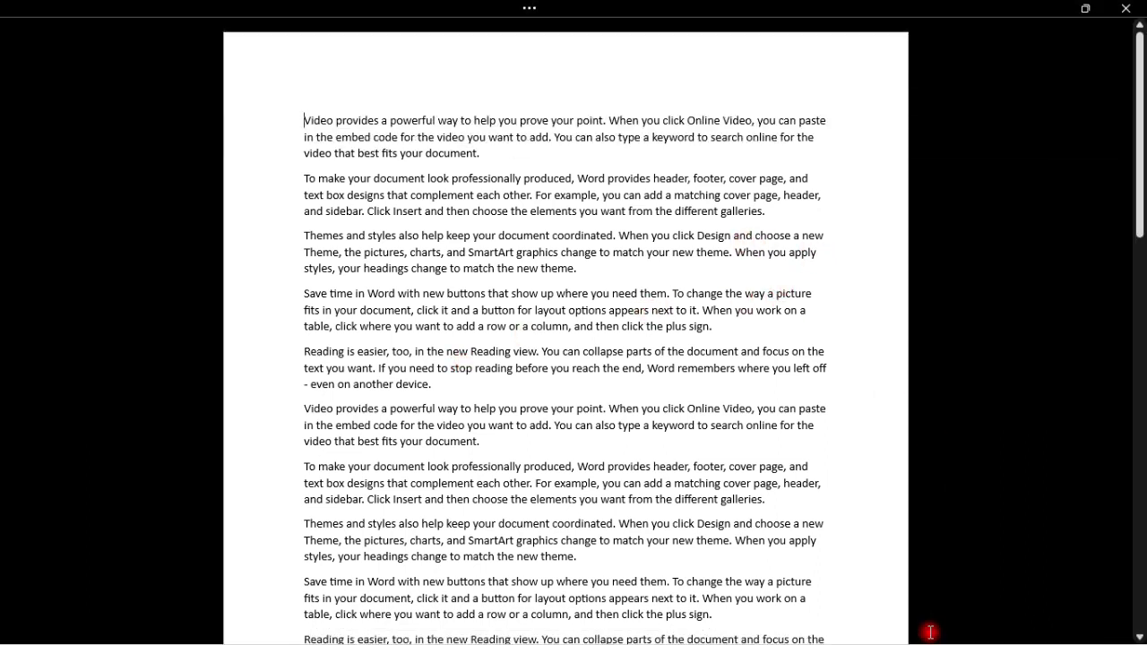
left_click(1126, 9)
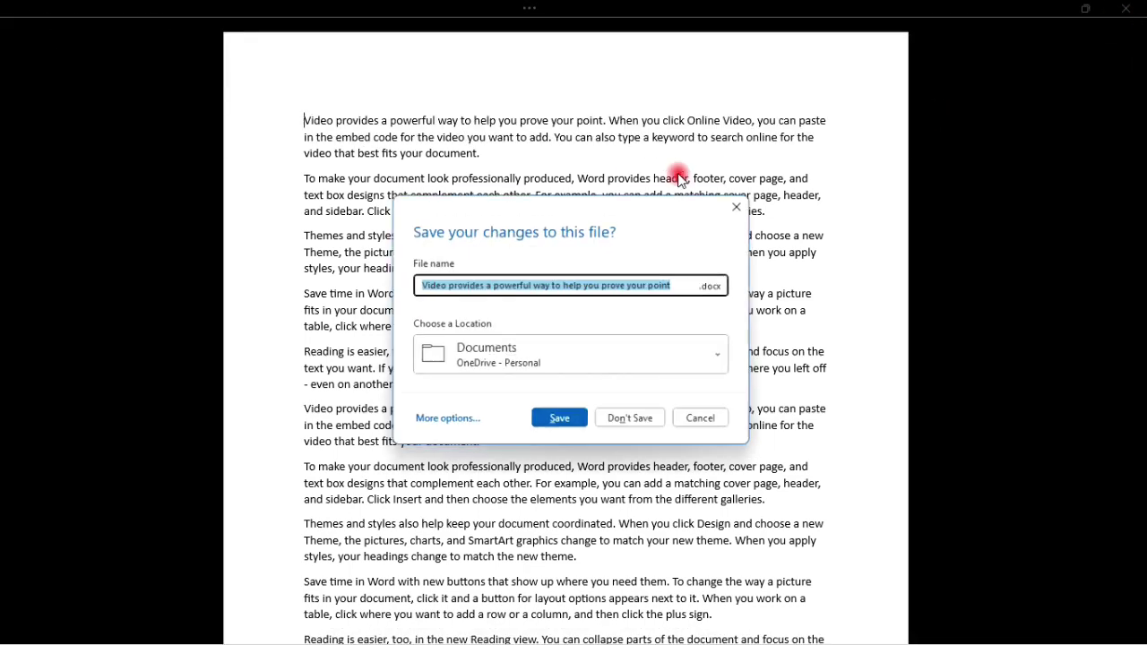
left_click(710, 424)
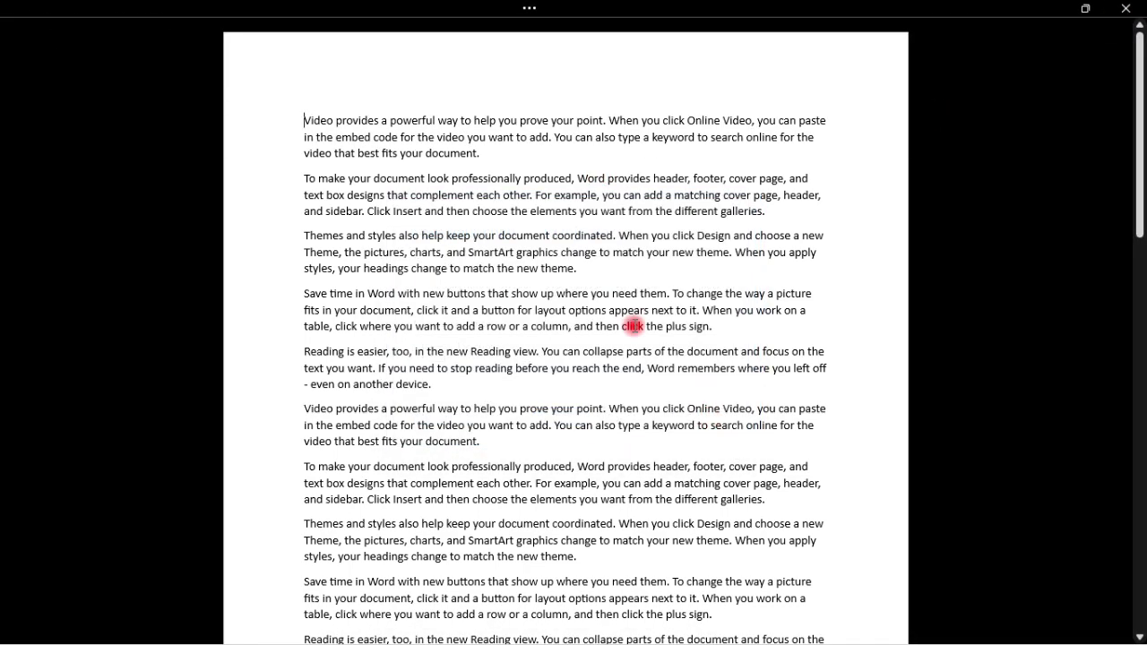
left_click(530, 8)
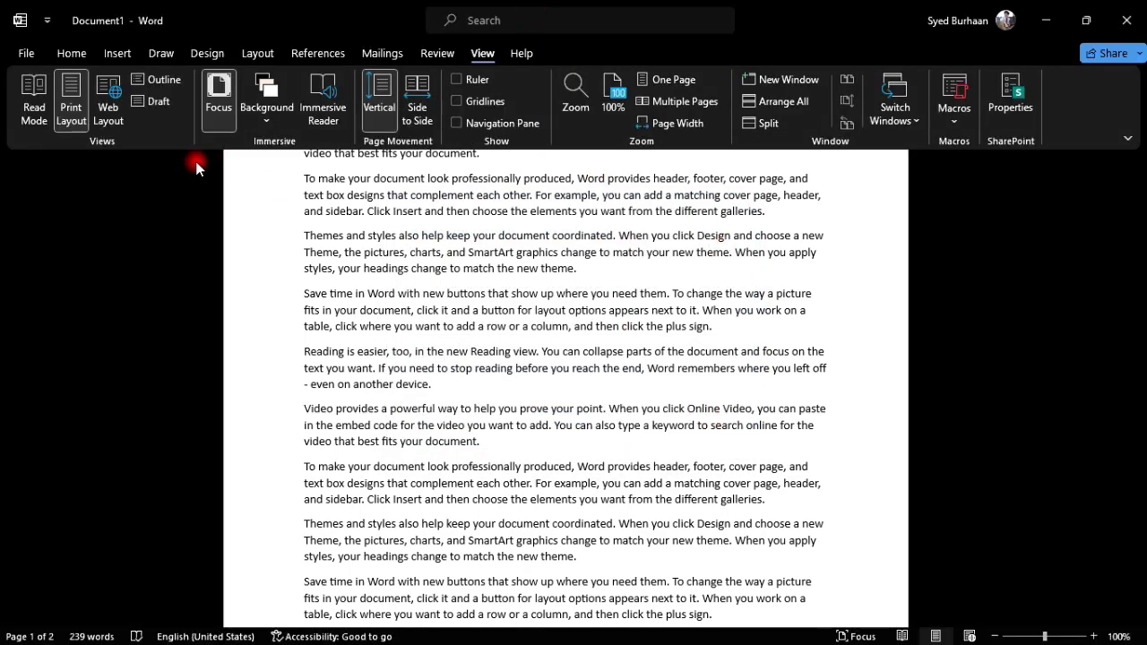
left_click(219, 99)
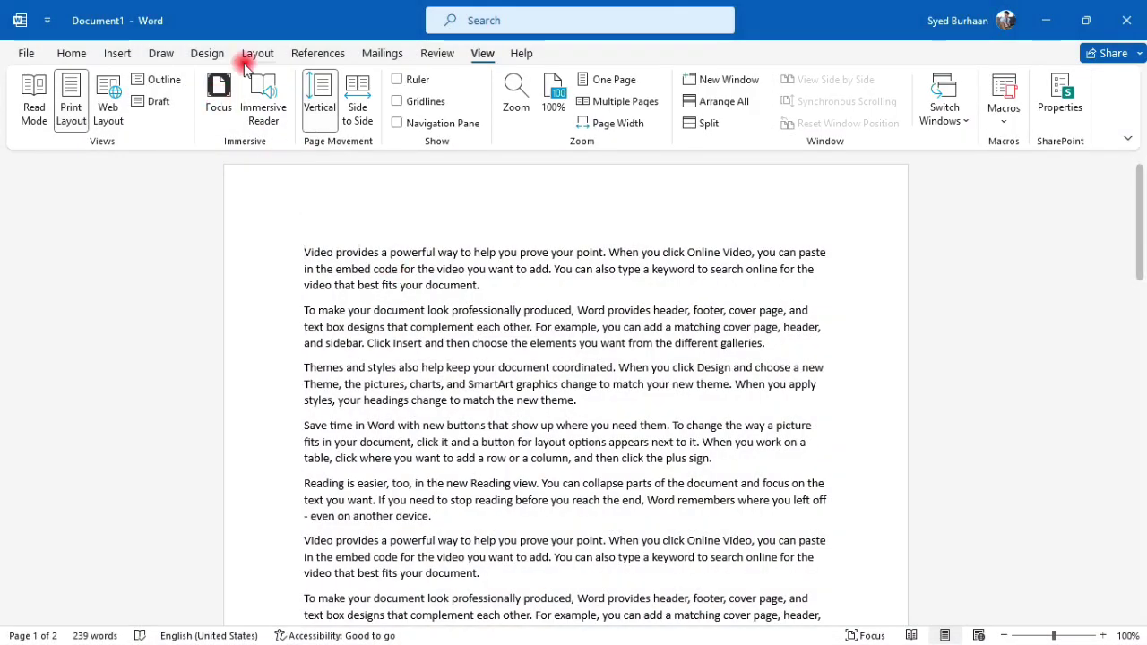
left_click(260, 93)
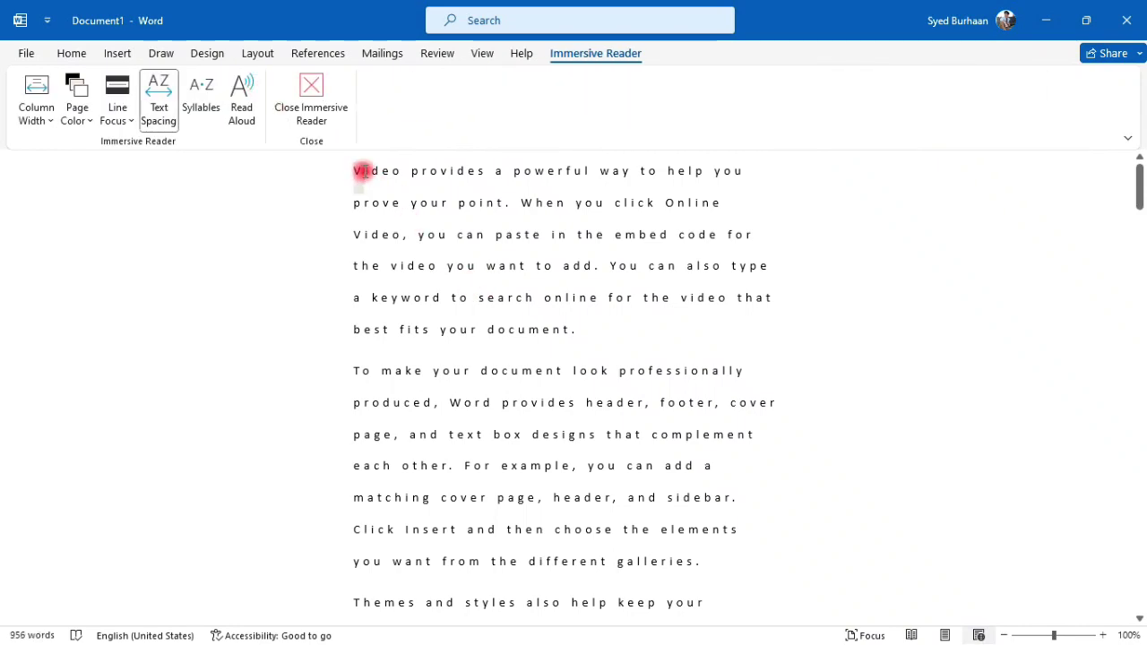
left_click_drag(354, 170, 401, 177)
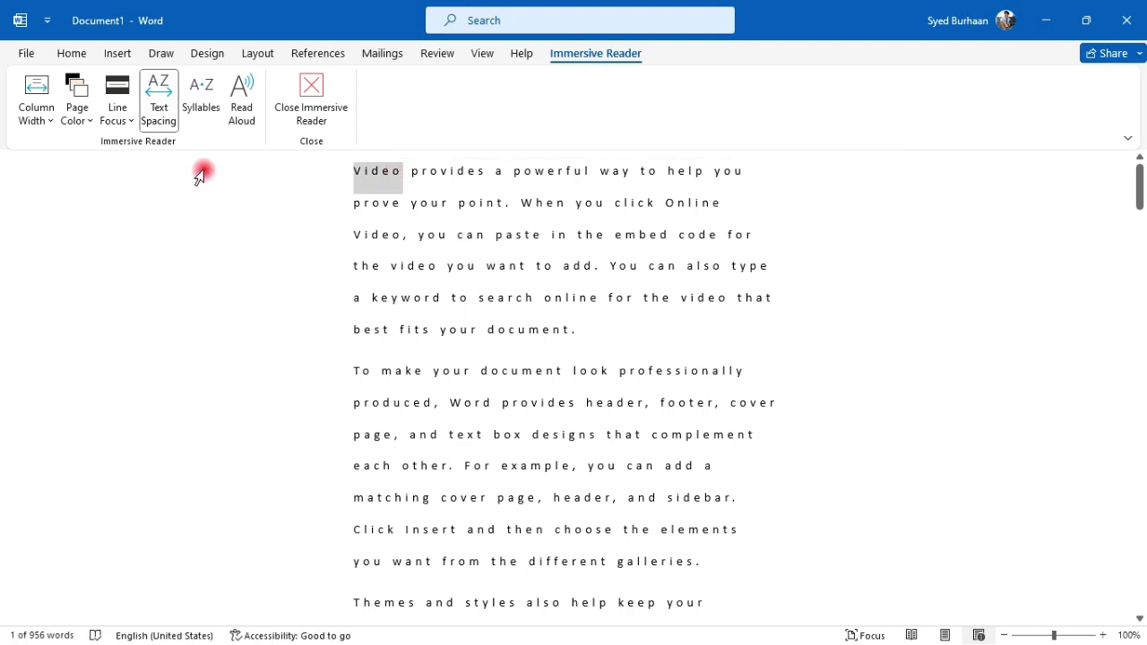
left_click(39, 121)
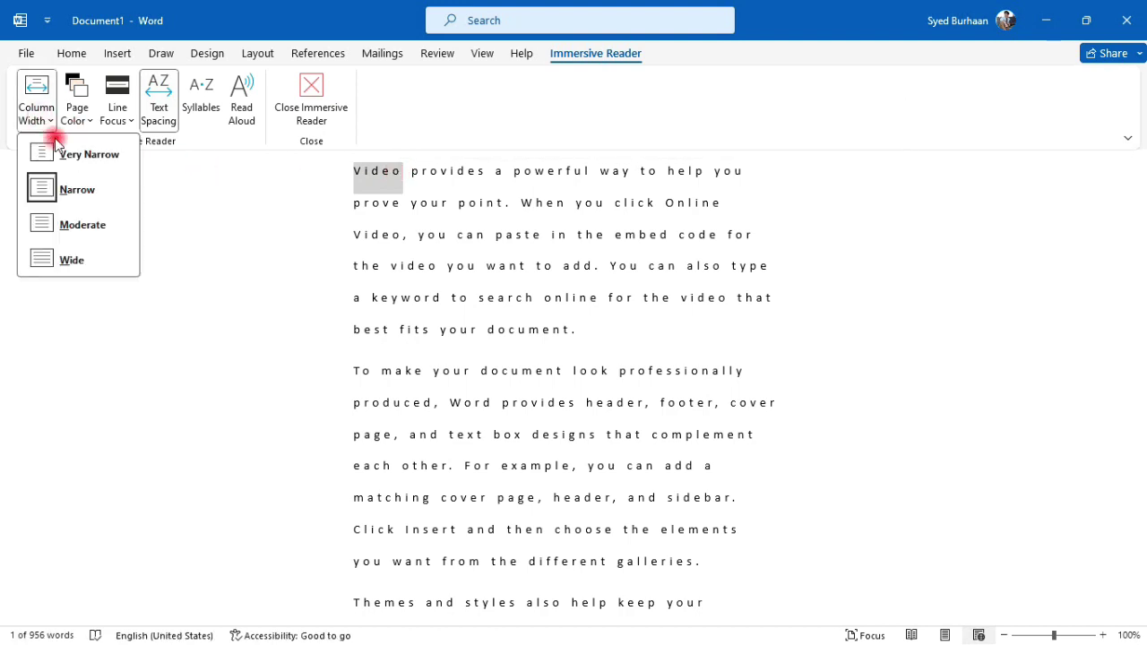
left_click(75, 229)
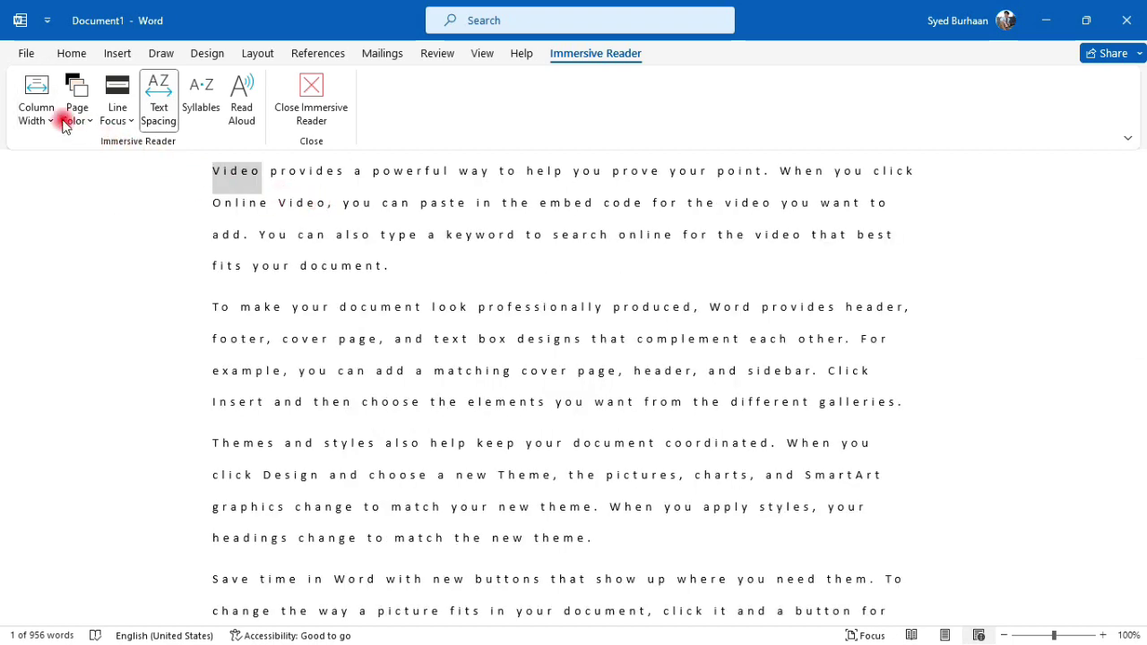
left_click(40, 120)
left_click(67, 258)
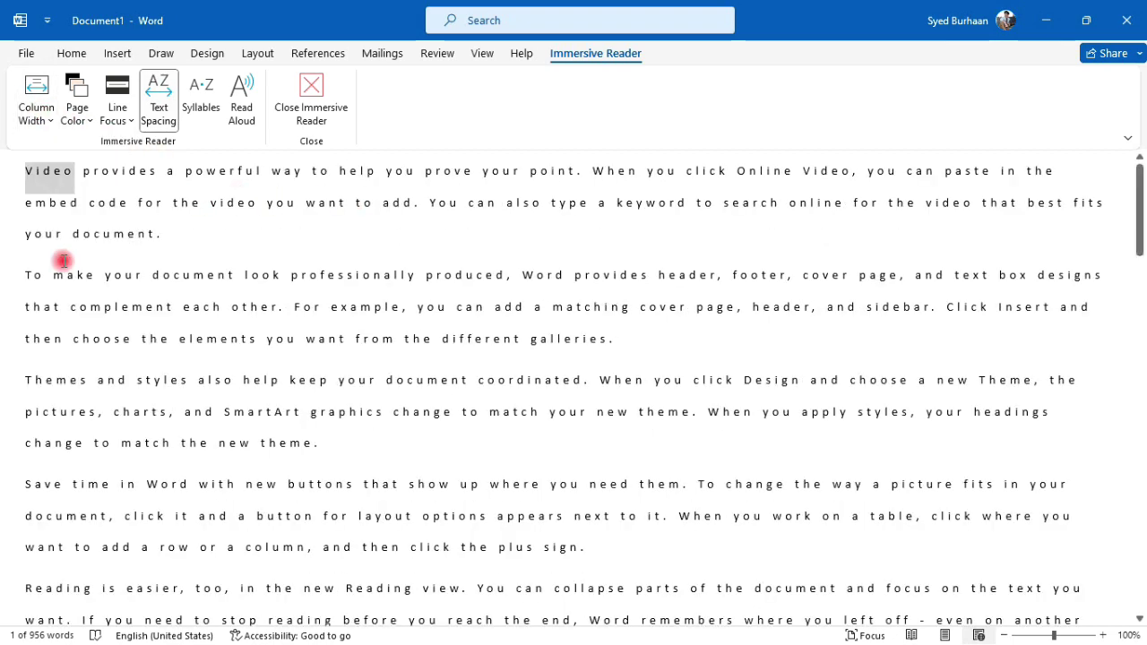
left_click(76, 121)
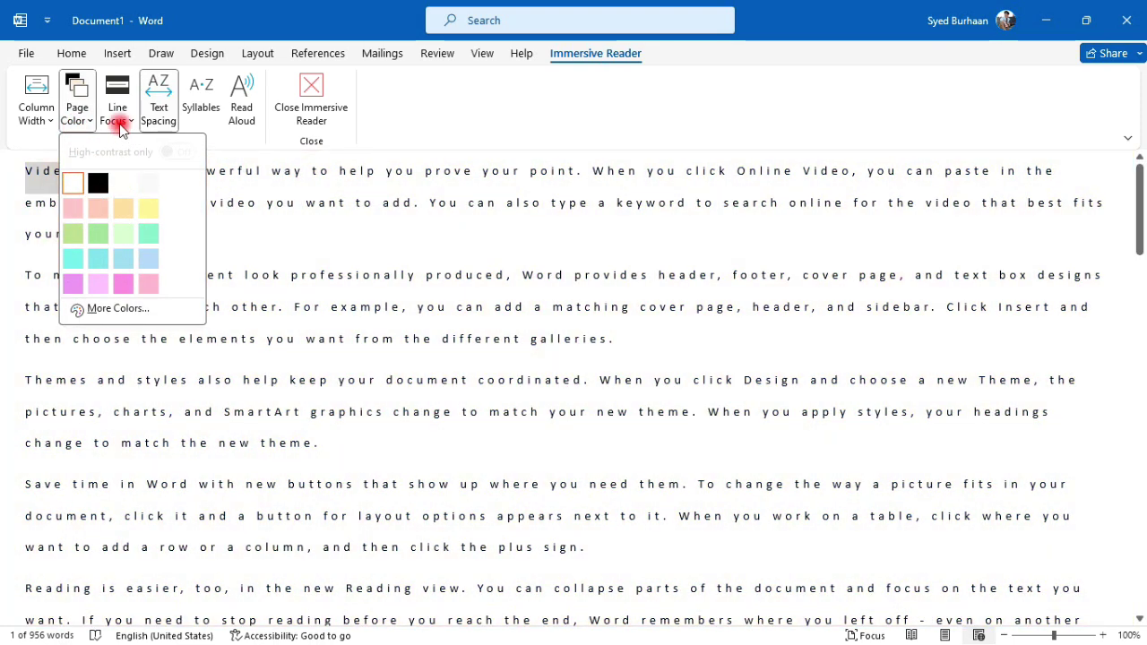
left_click(121, 126)
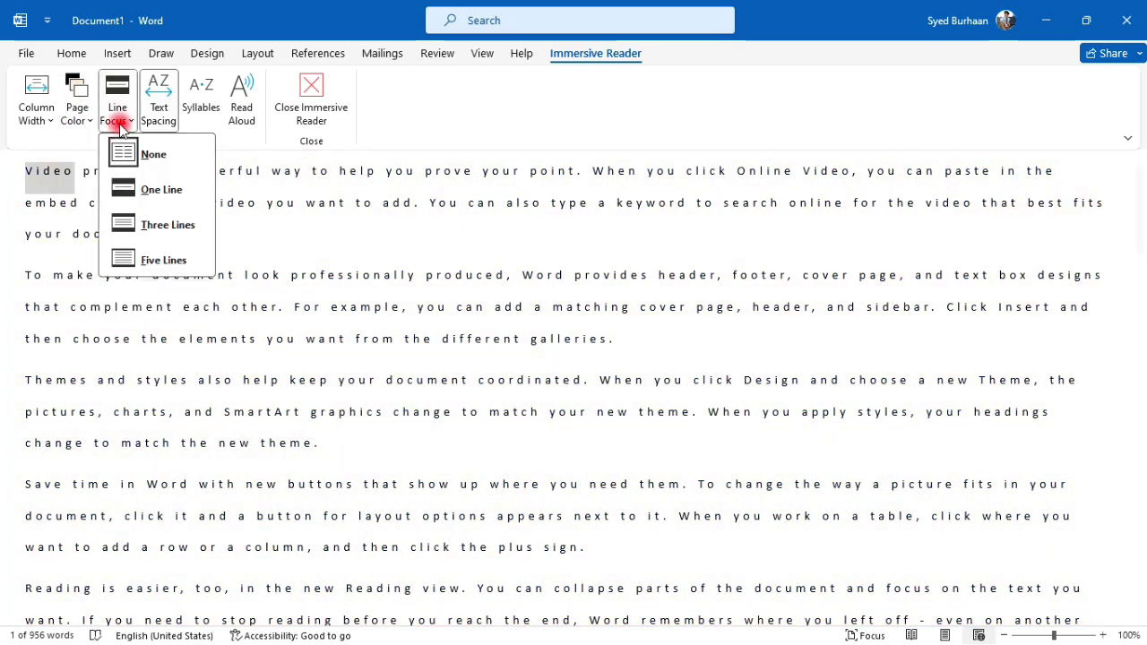
left_click(151, 191)
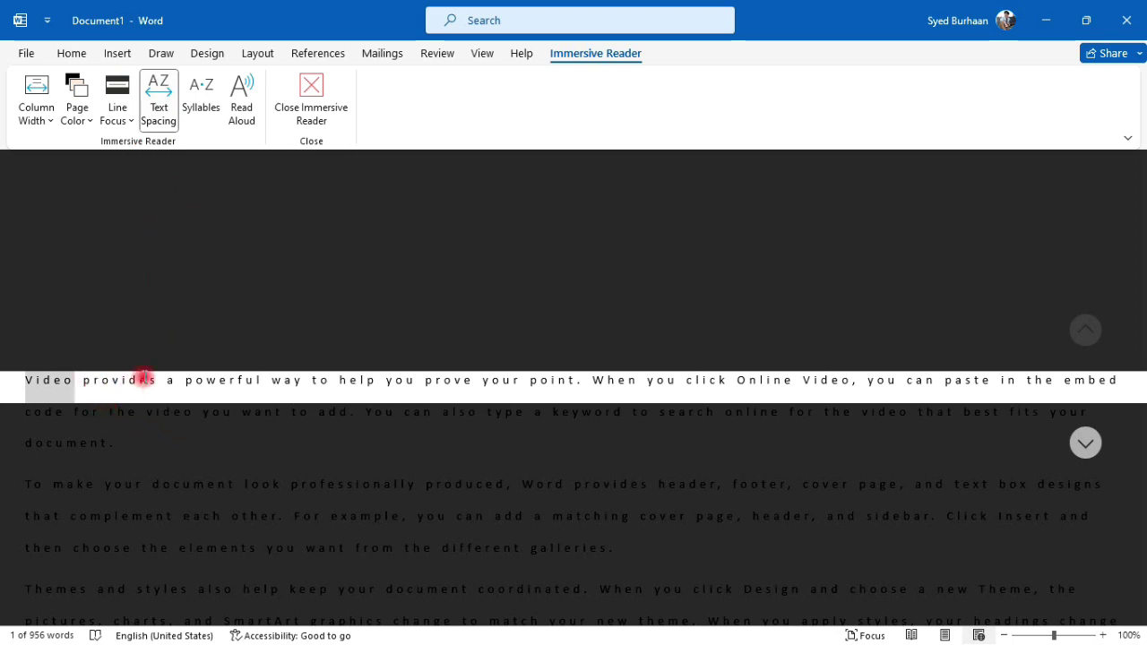
left_click(244, 97)
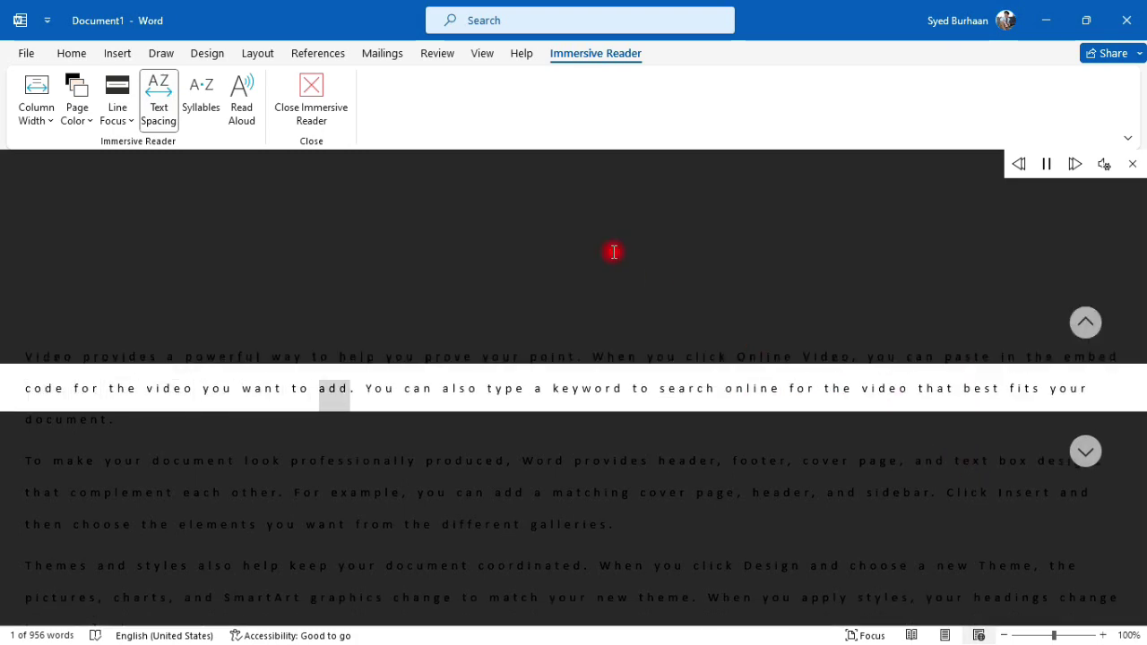
Step: Exit Immersive Reader and try Side to Side paging, going back to Vertical scrolling
left_click(314, 99)
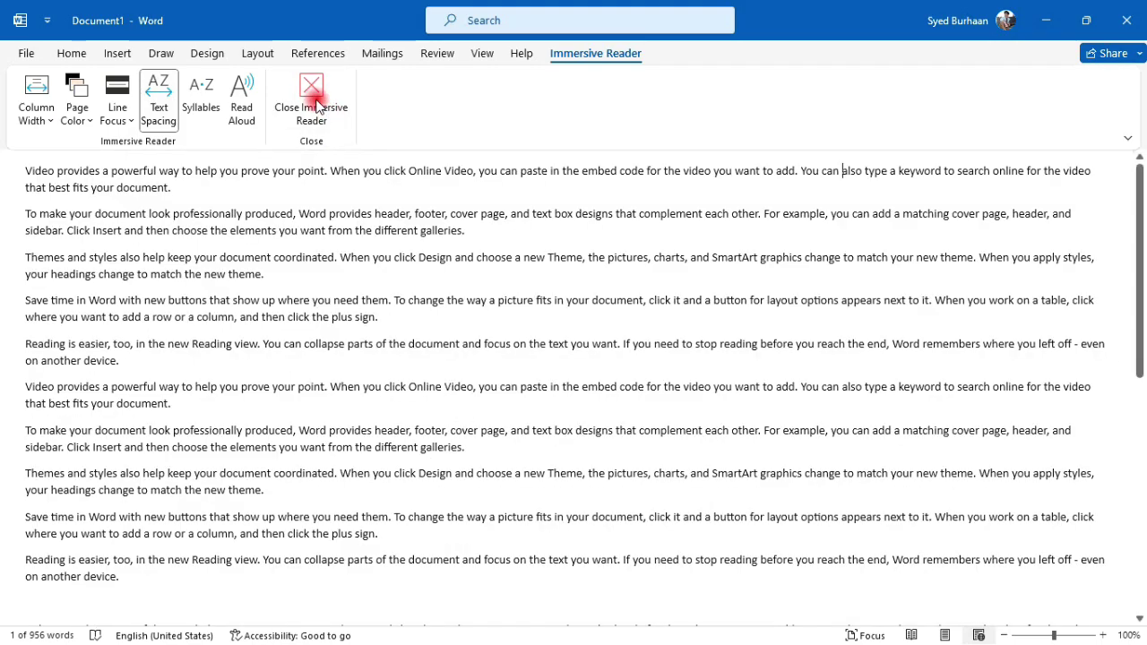
left_click(481, 53)
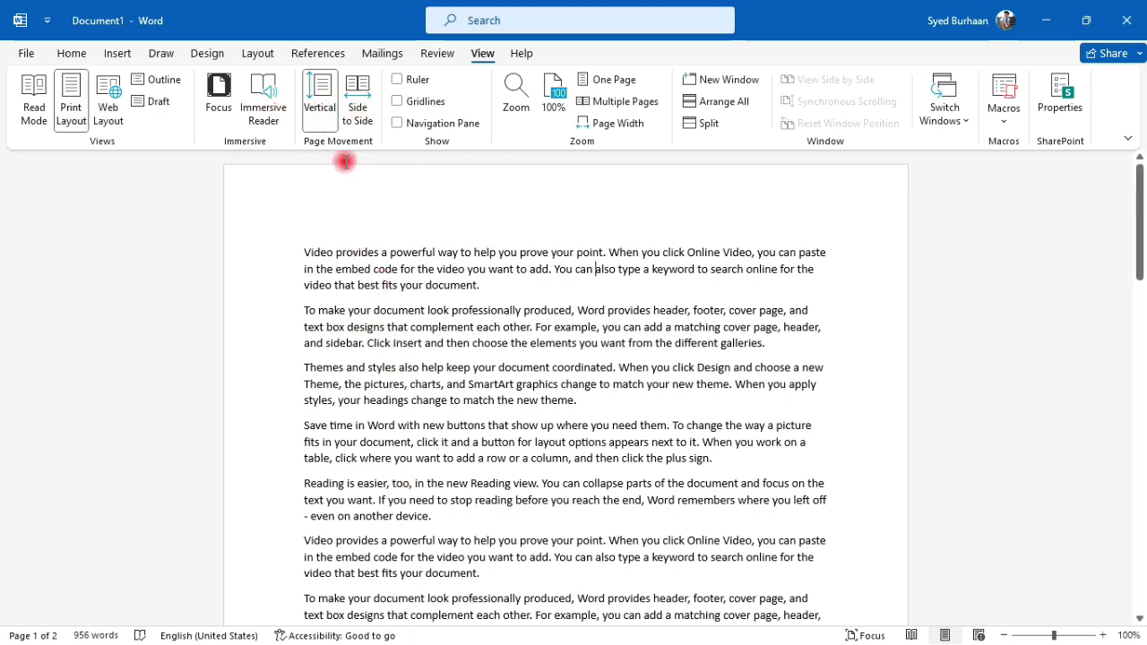
left_click(352, 110)
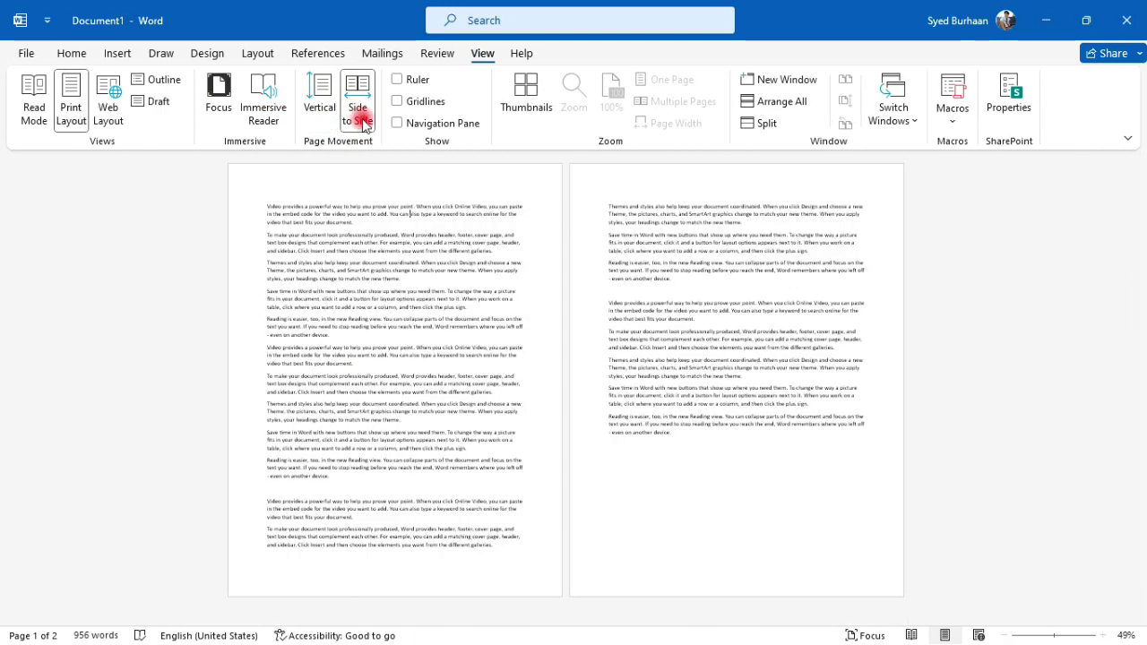
left_click(327, 102)
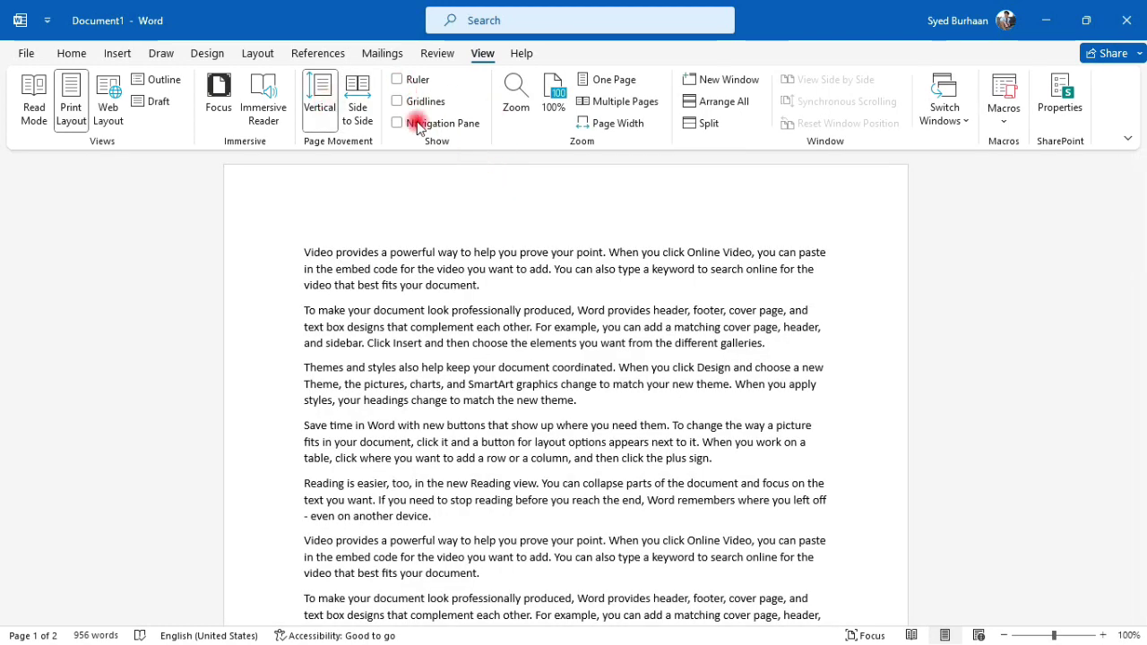
Step: Turn on the Ruler and Gridlines and scroll through the gridded pages
left_click(396, 81)
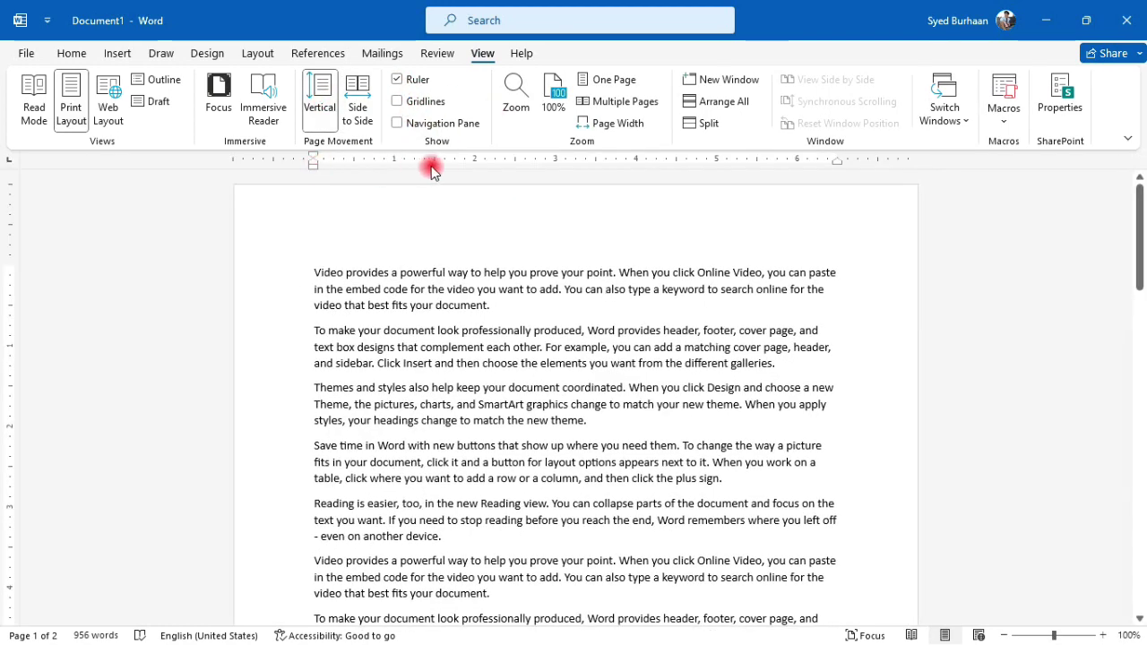
left_click(397, 81)
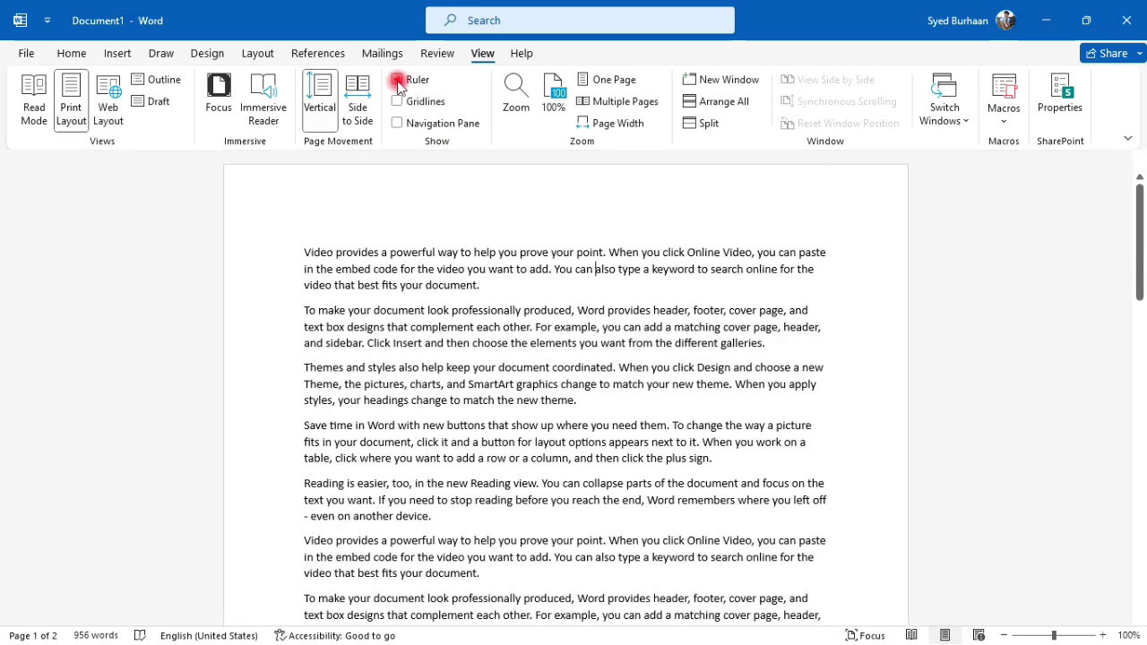
left_click(397, 81)
left_click(398, 102)
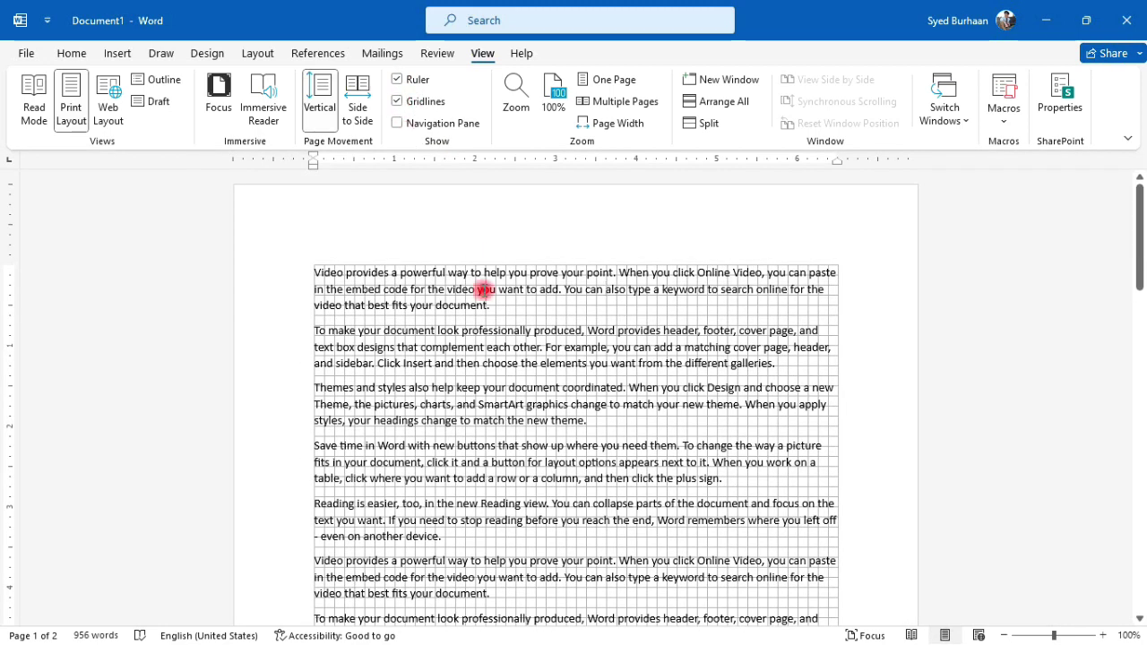
scroll(486, 302, "down", 3)
scroll(486, 308, "down", 5)
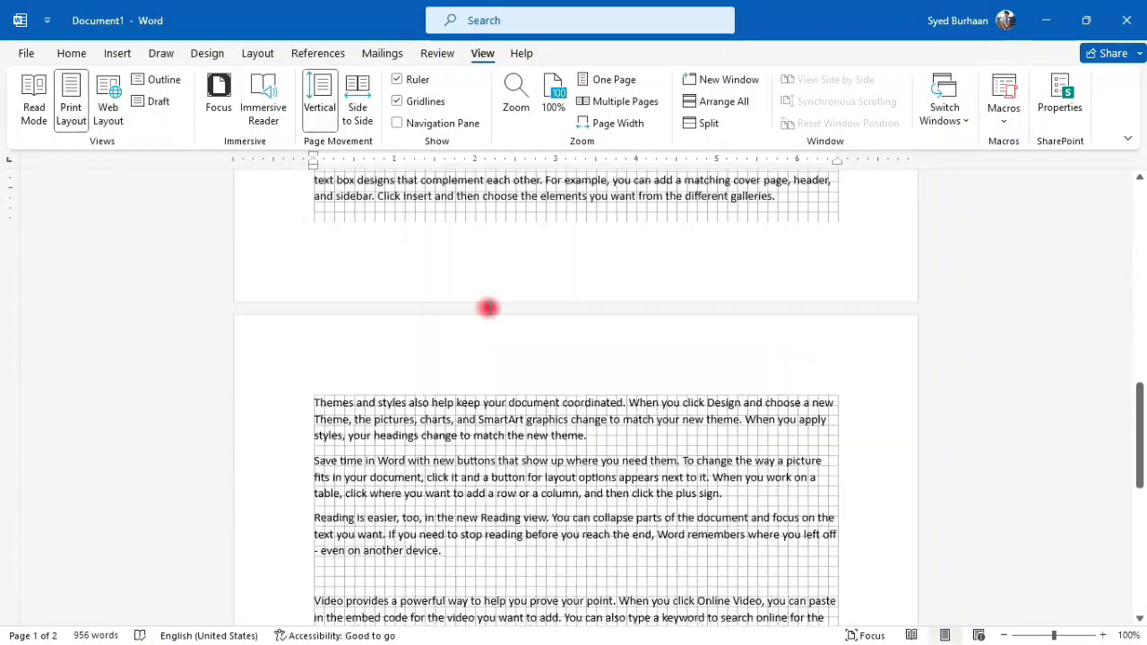
scroll(487, 308, "down", 5)
scroll(487, 309, "up", 2)
scroll(487, 308, "up", 3)
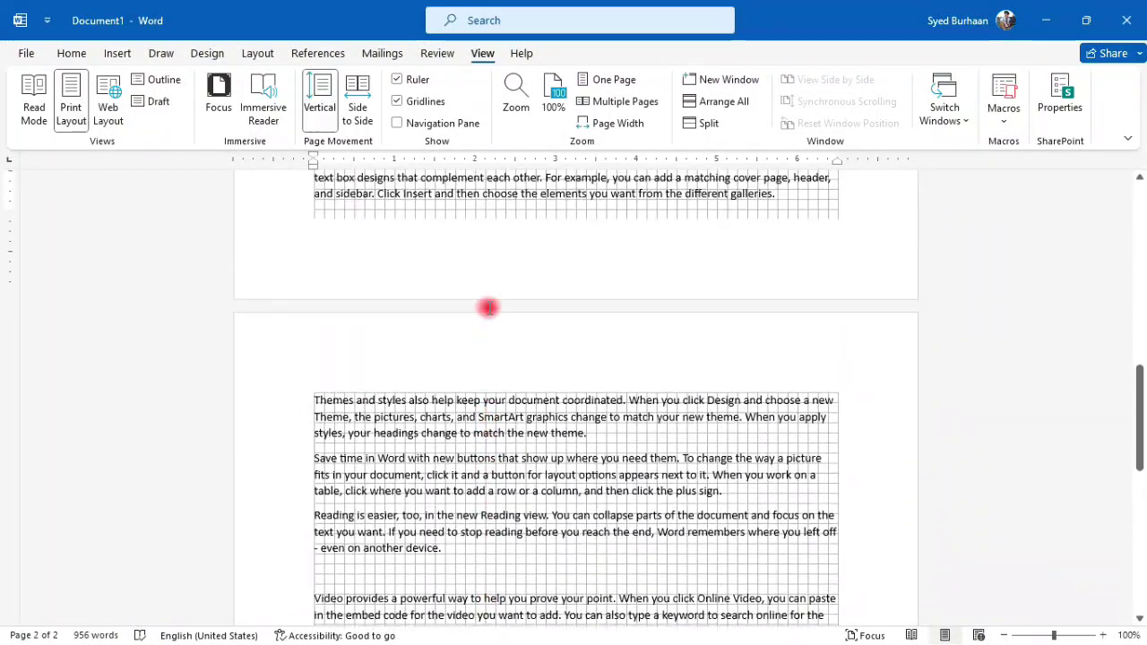
scroll(486, 309, "down", 5)
scroll(486, 308, "down", 1)
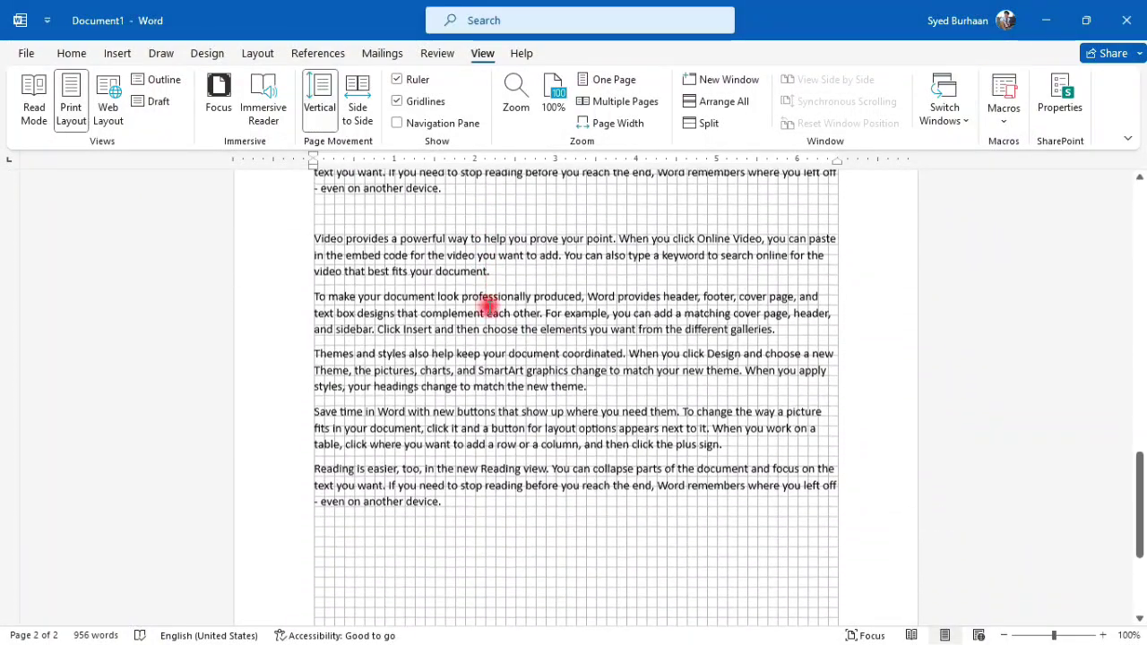
scroll(487, 305, "down", 1)
scroll(487, 304, "down", 2)
scroll(437, 202, "up", 15)
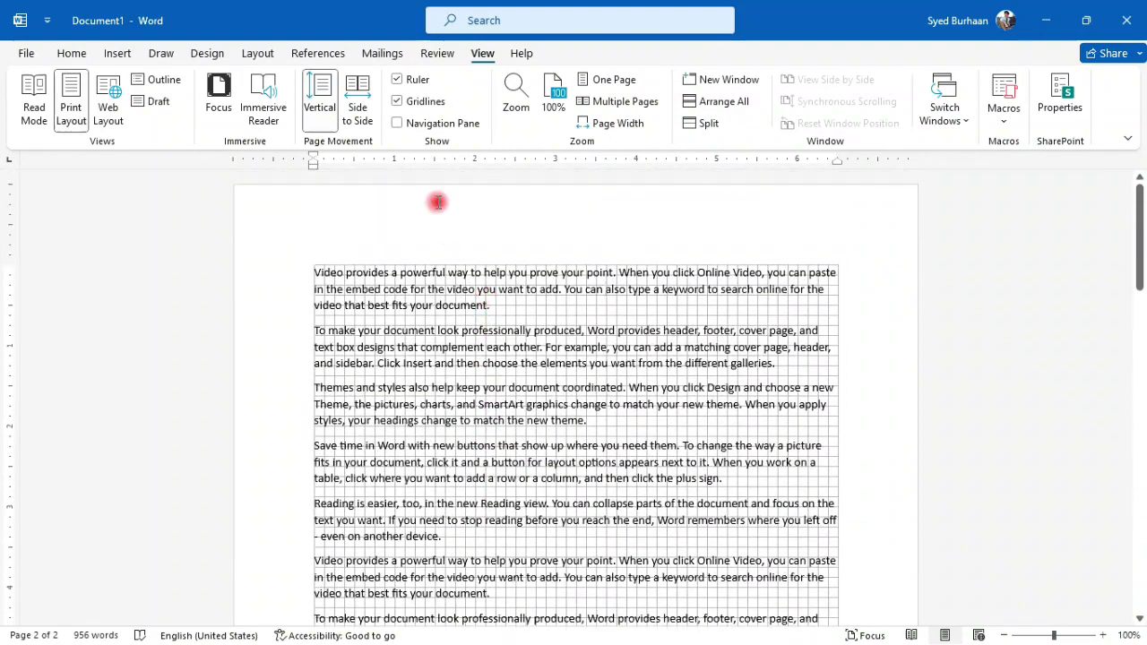
Step: Turn Gridlines off and open the Navigation Pane briefly before closing it
left_click(397, 101)
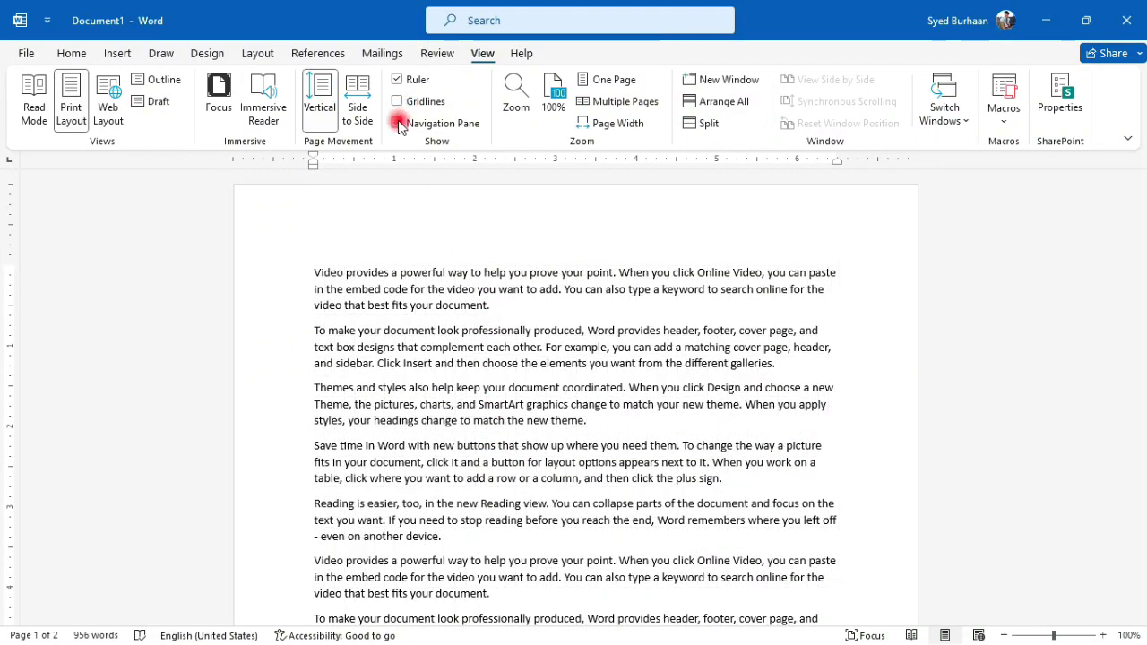
left_click(398, 124)
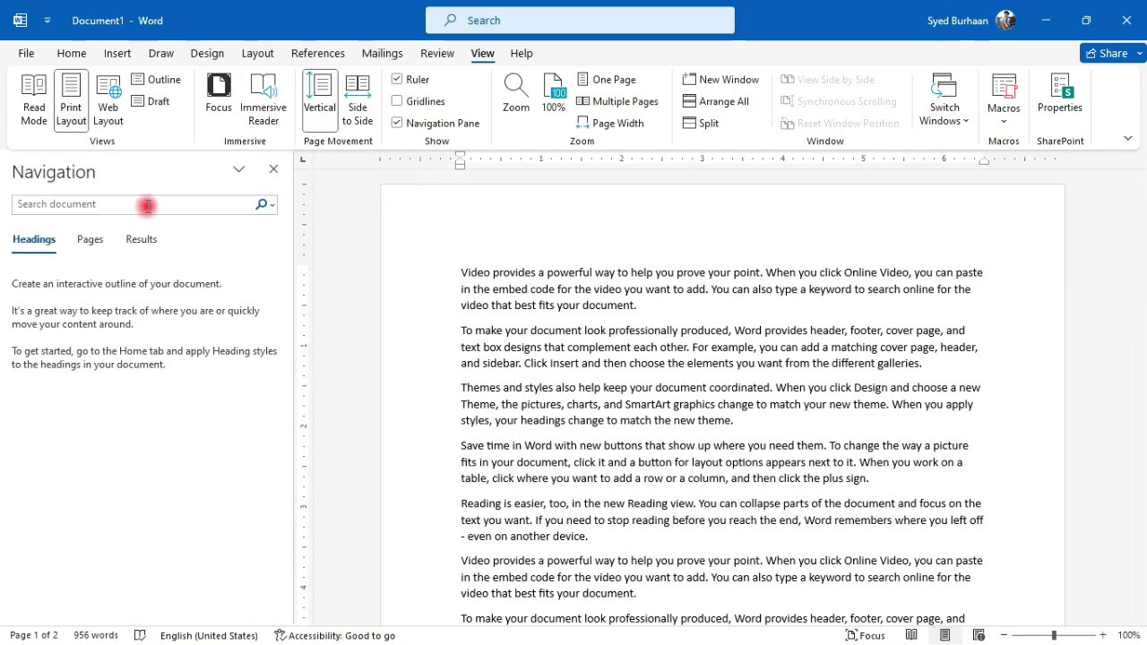
left_click(273, 170)
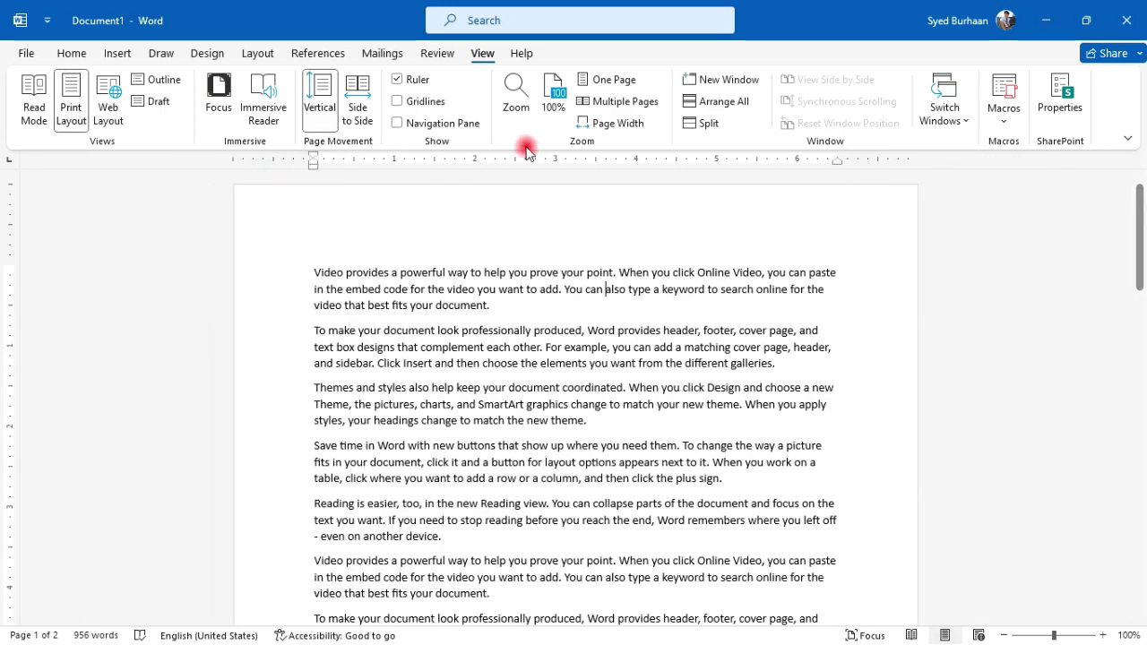
left_click(515, 91)
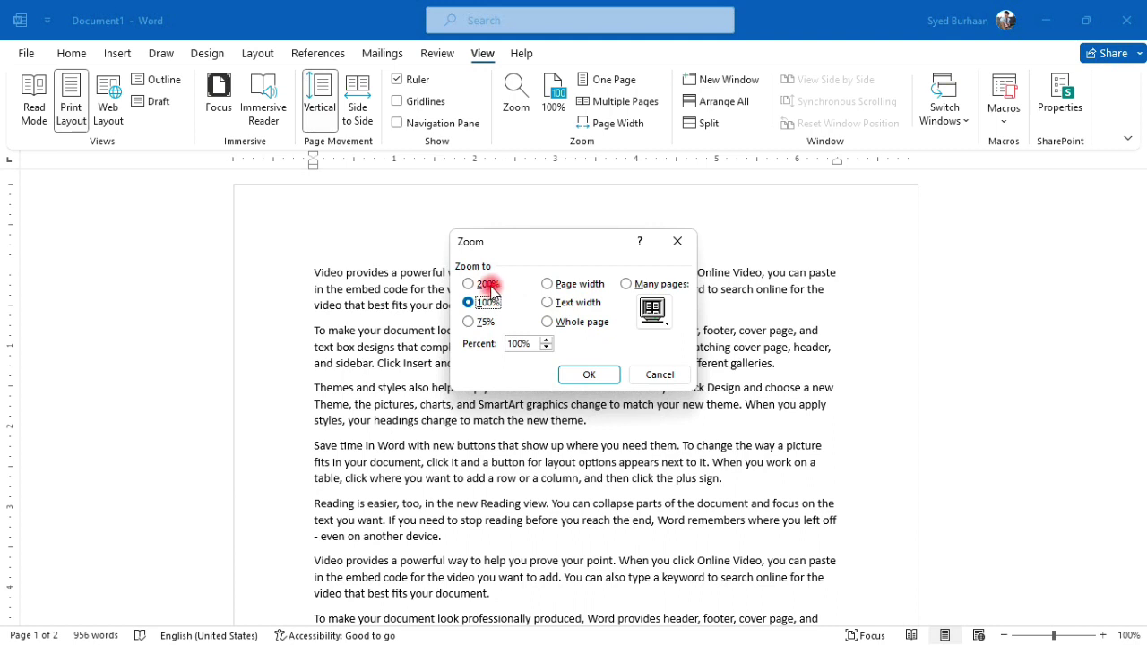
left_click(489, 285)
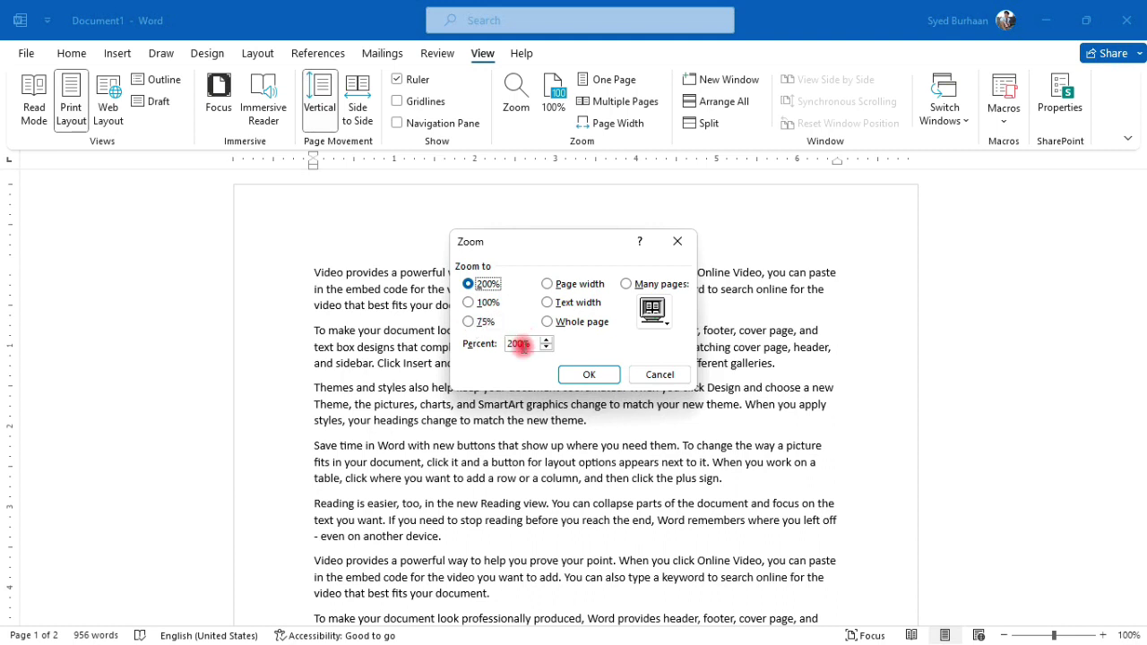
left_click(547, 285)
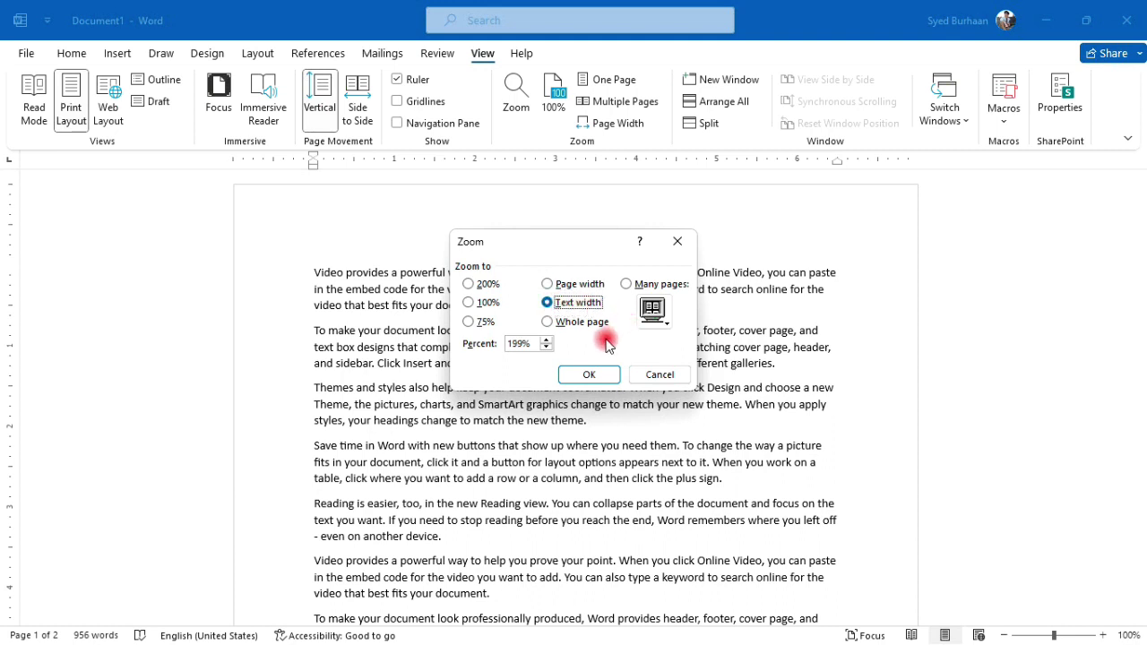
left_click(627, 284)
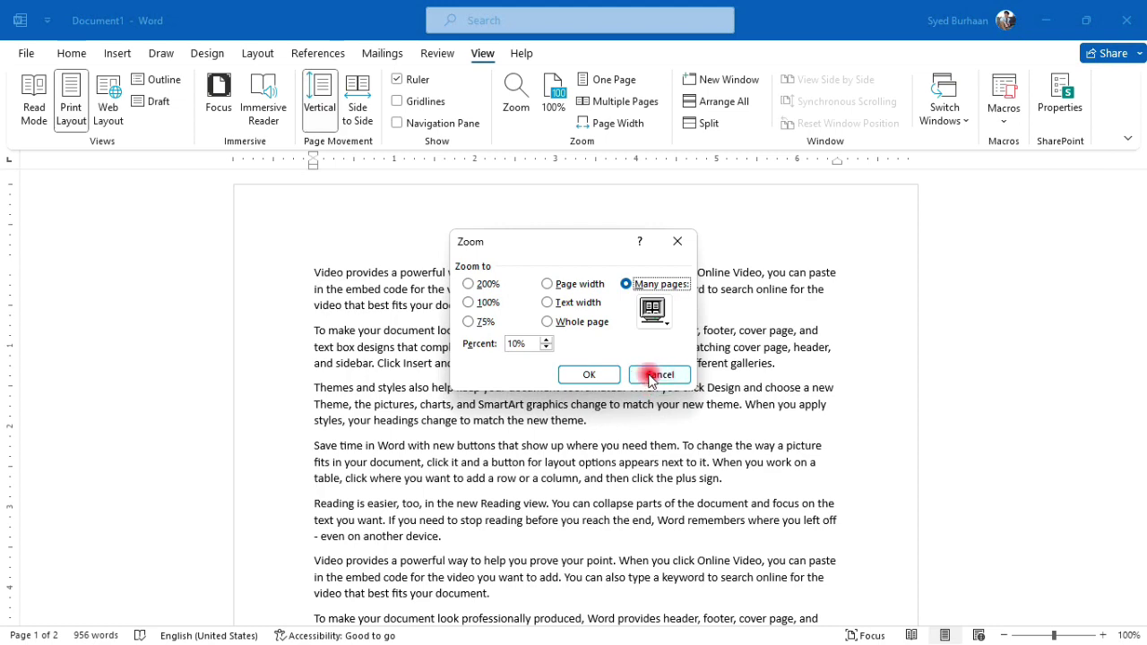
left_click(605, 376)
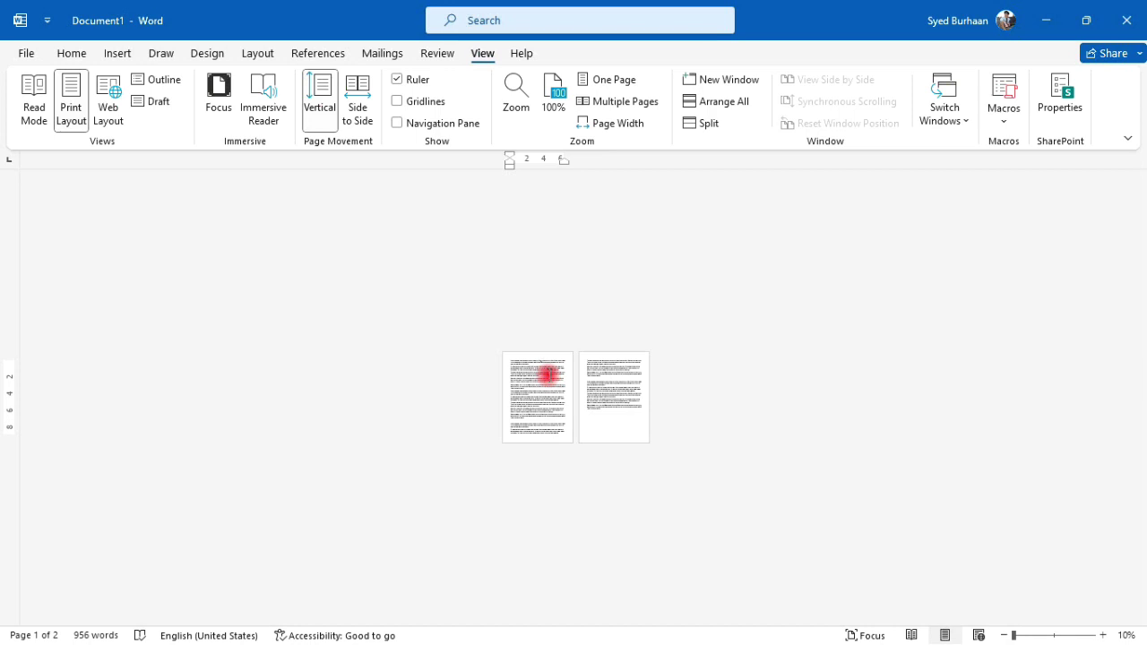
left_click(516, 95)
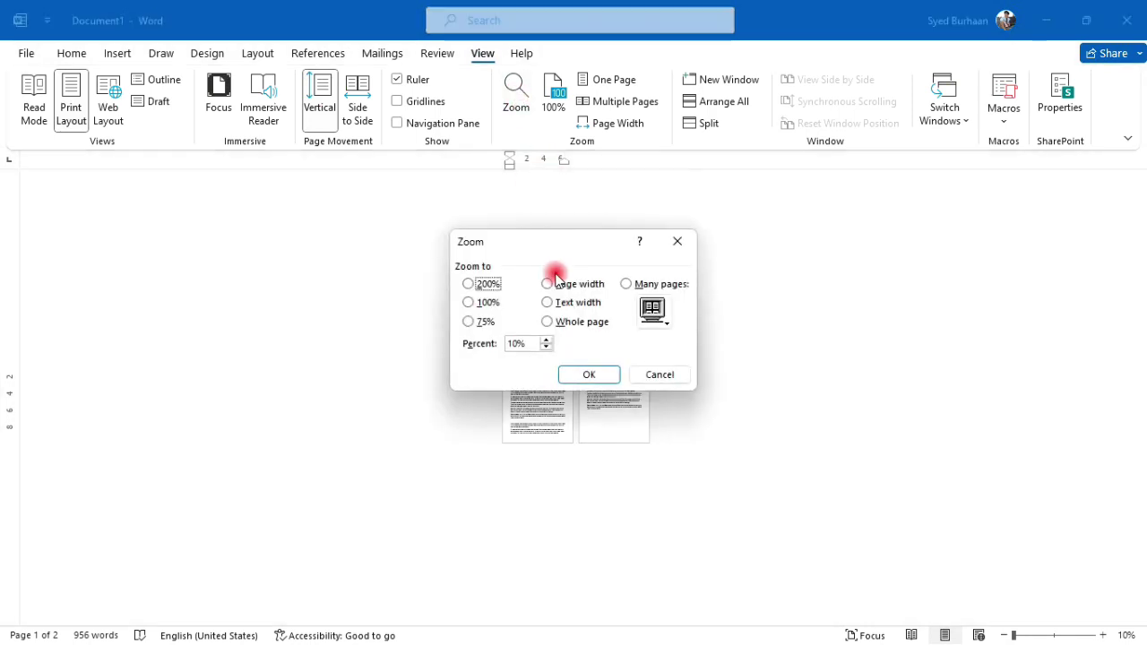
left_click(472, 323)
left_click(593, 377)
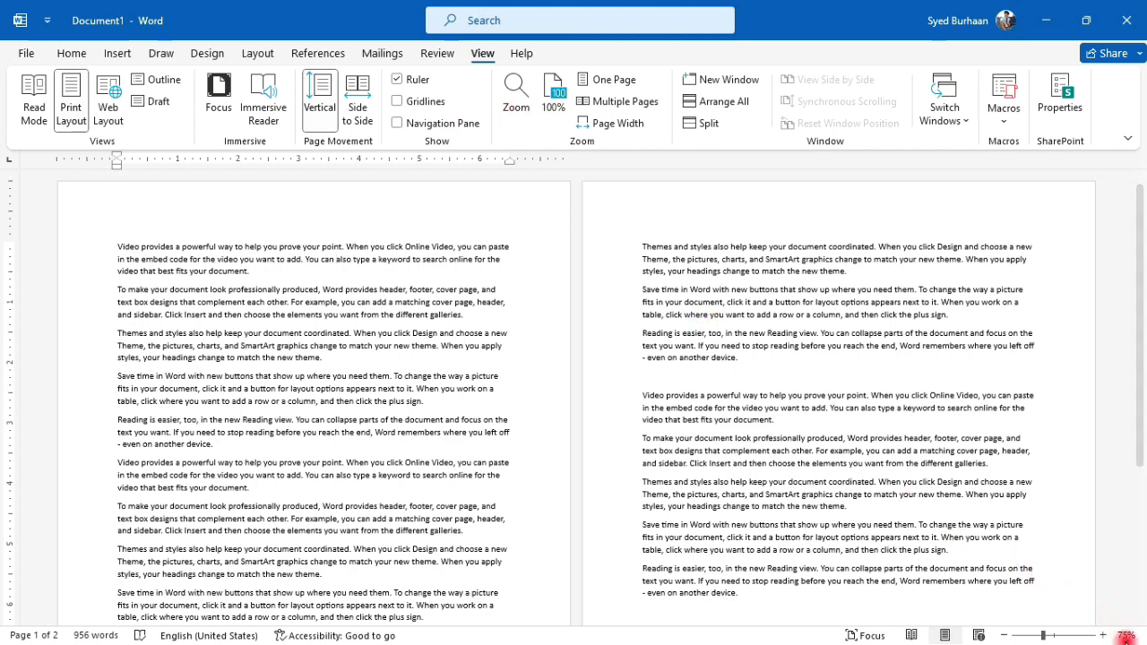
left_click(548, 92)
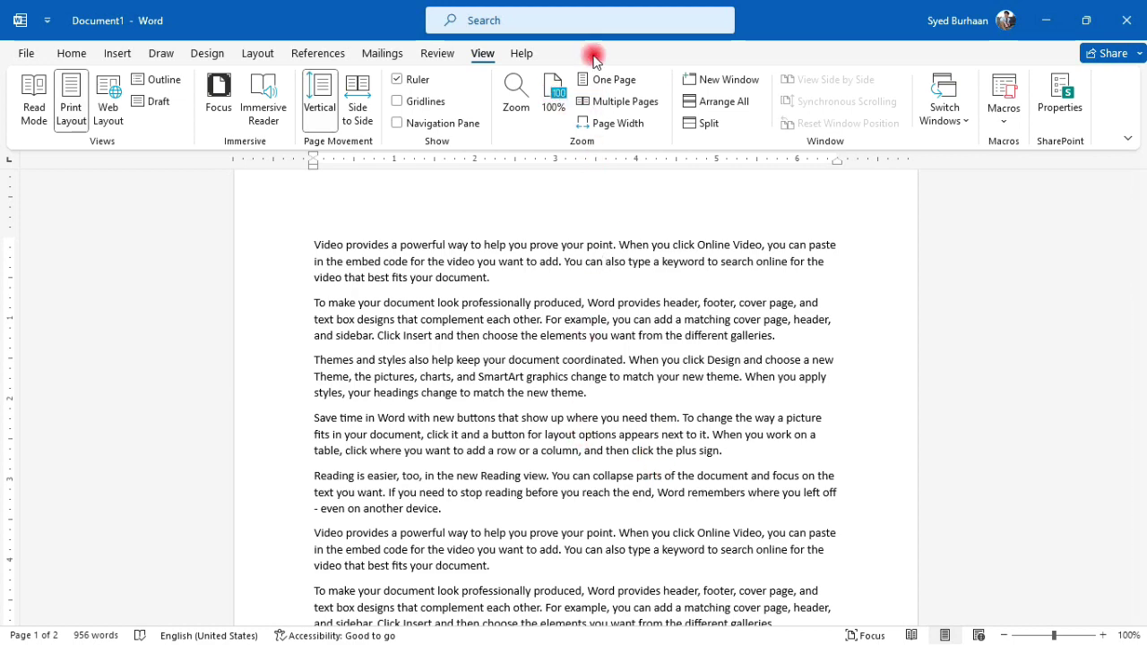
Step: Compare One Page, Multiple Pages and Page Width zoom, settling on One Page
left_click(599, 82)
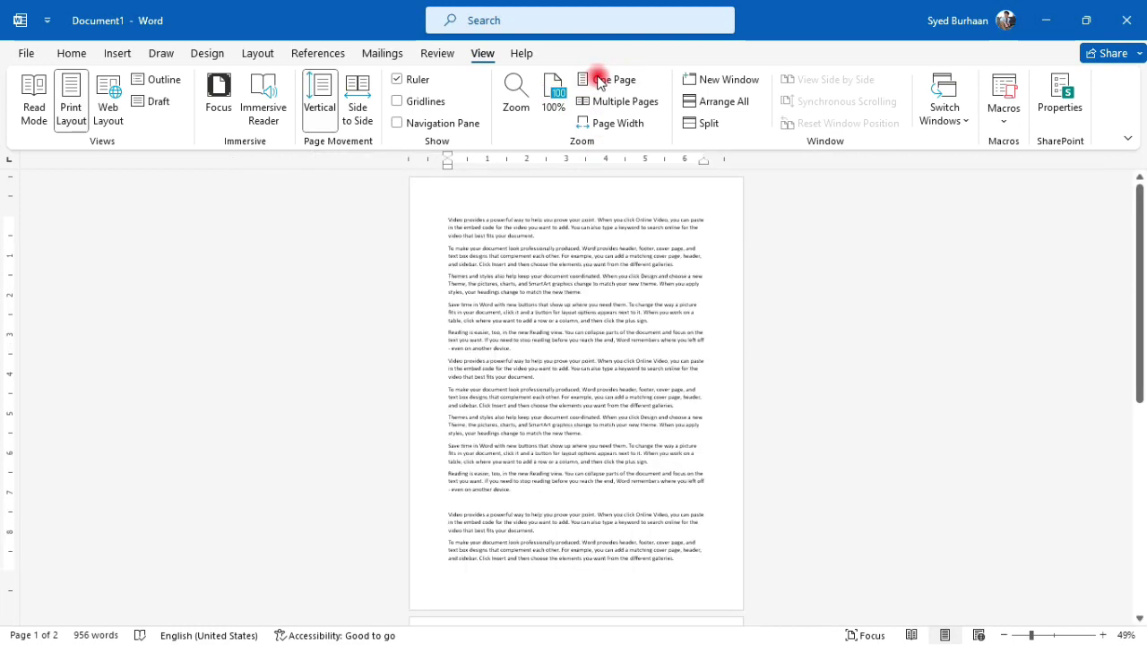
left_click(610, 102)
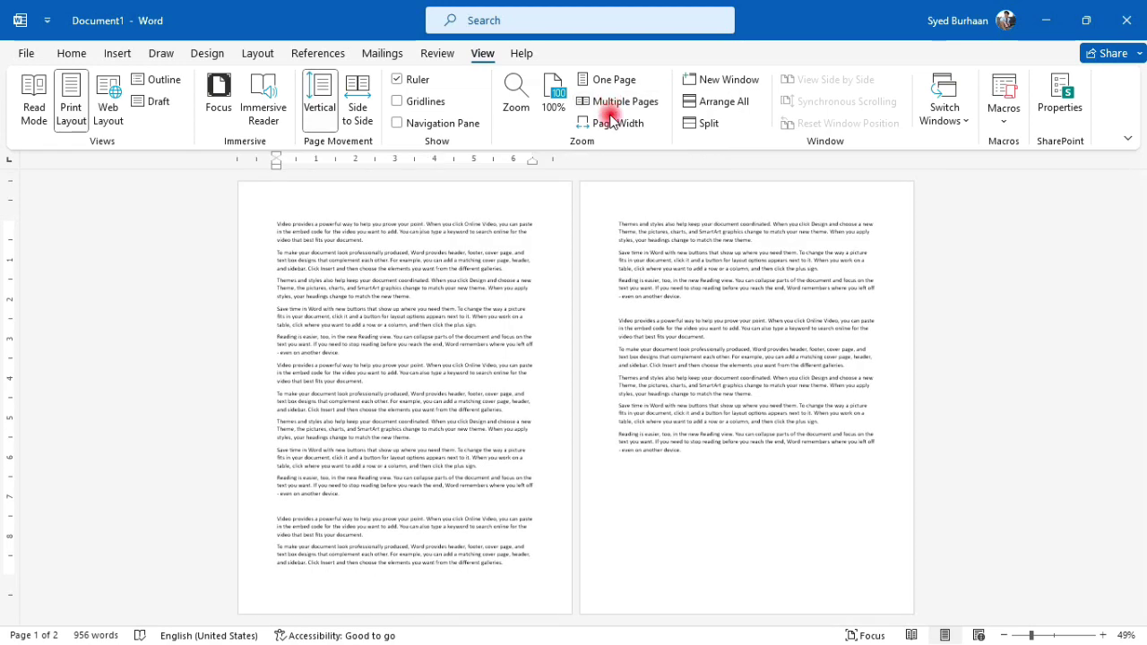
left_click(610, 123)
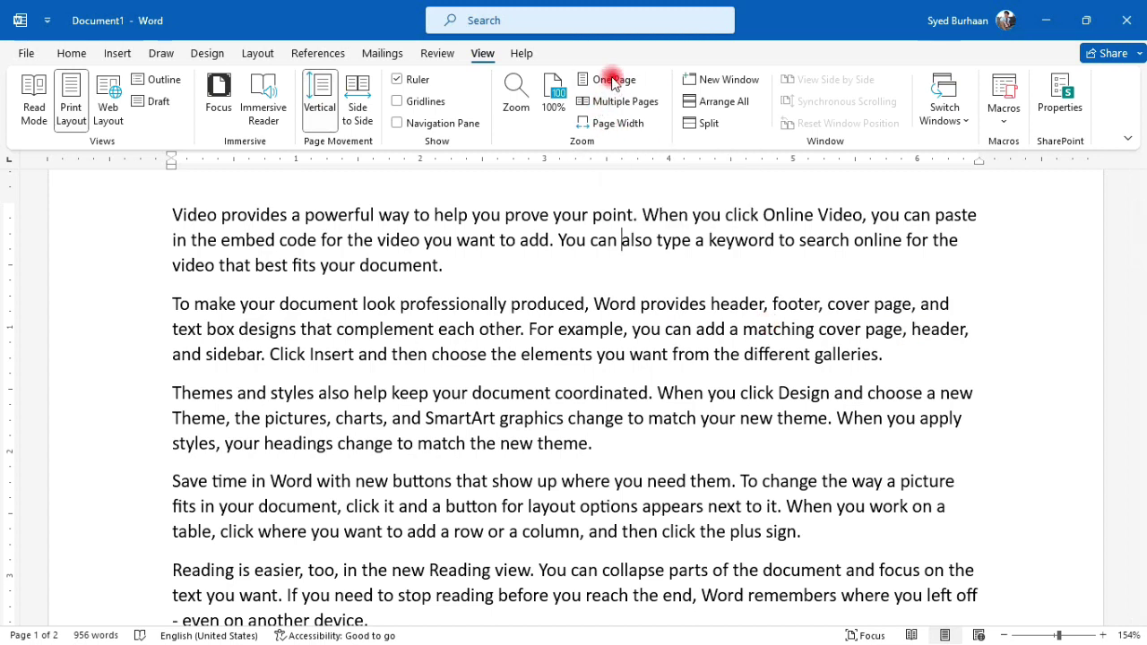
left_click(613, 80)
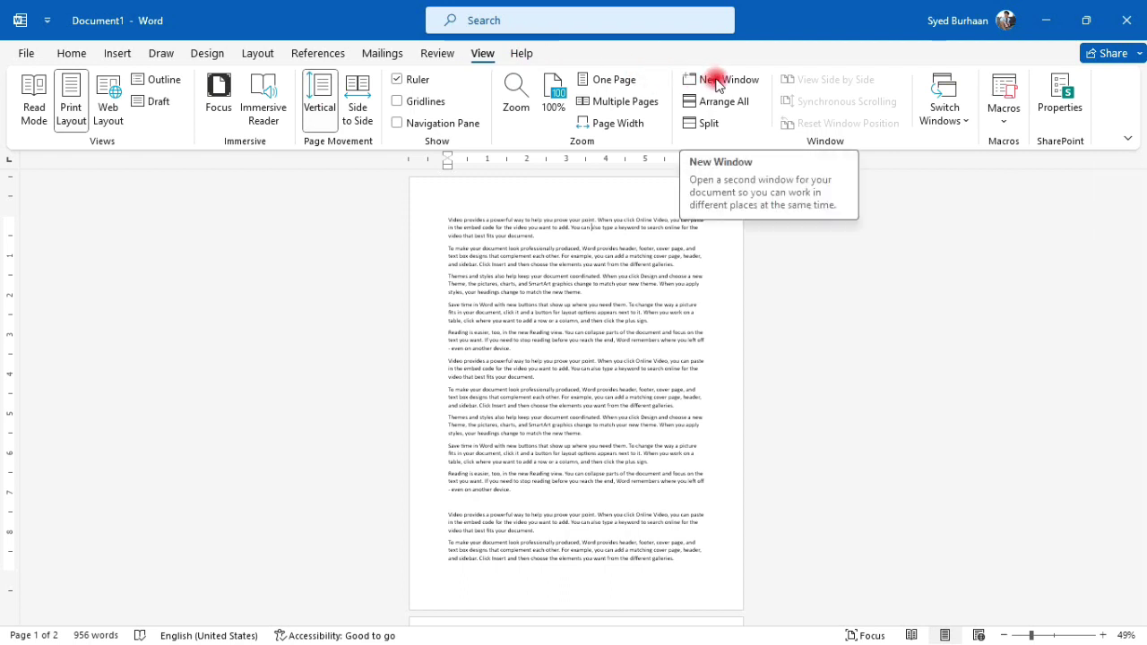
Step: Open the document in a new window, close it, and reset zoom to 100%
left_click(717, 81)
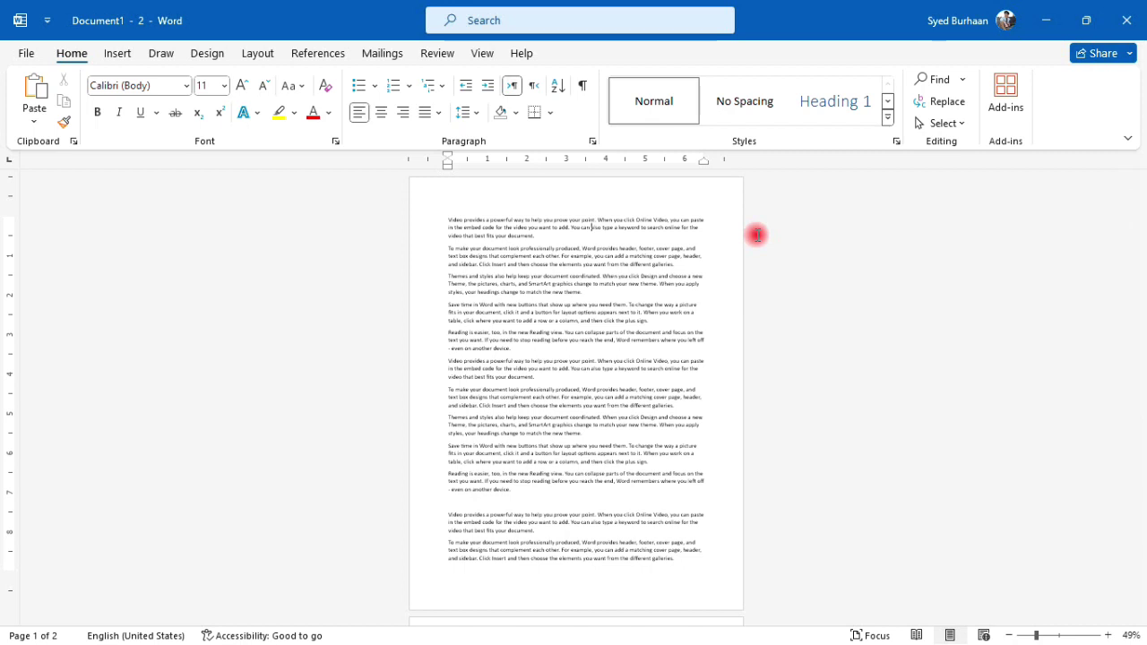
left_click(1127, 19)
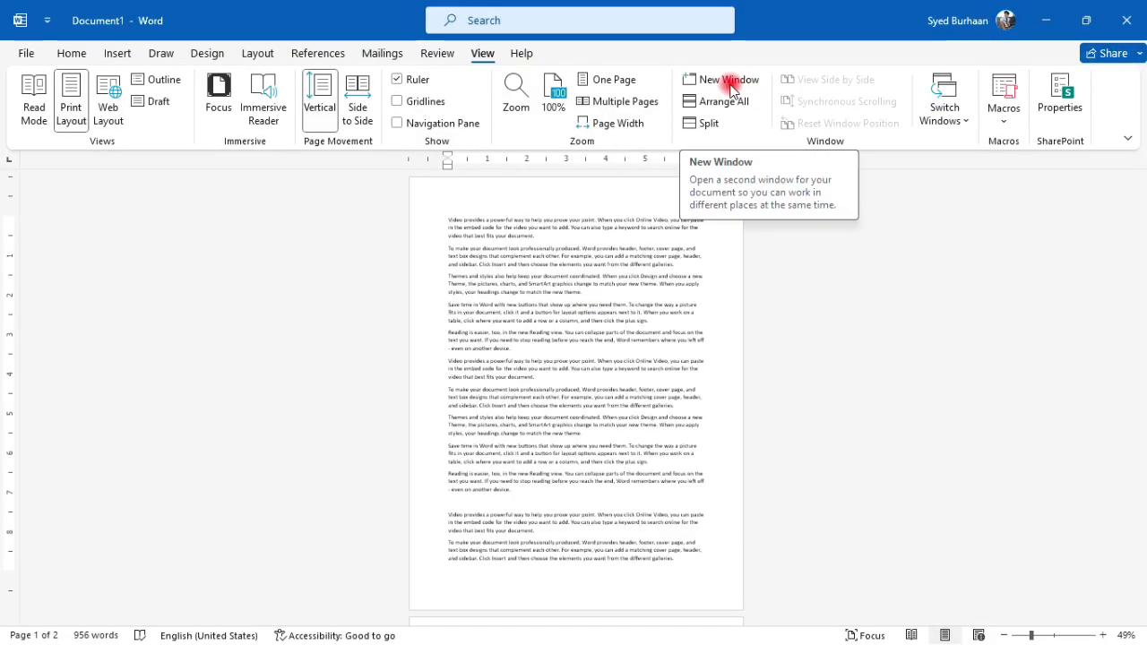
left_click(553, 107)
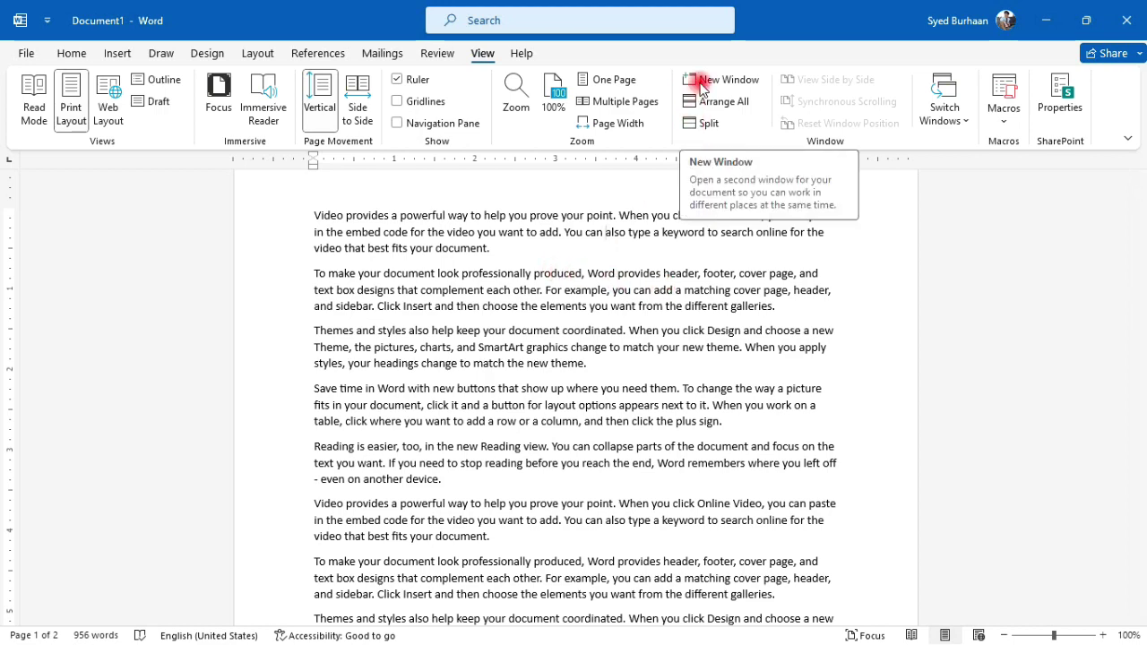
Step: Open the document in a new window again and scroll through it
left_click(700, 86)
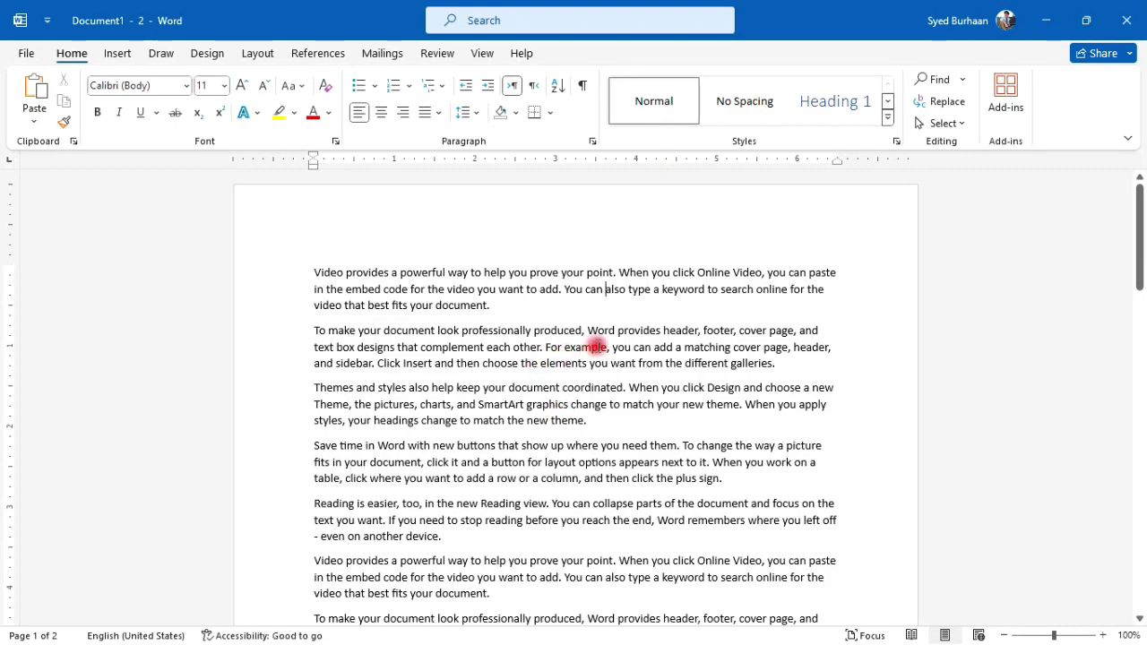
scroll(596, 347, "down", 5)
scroll(593, 345, "down", 1)
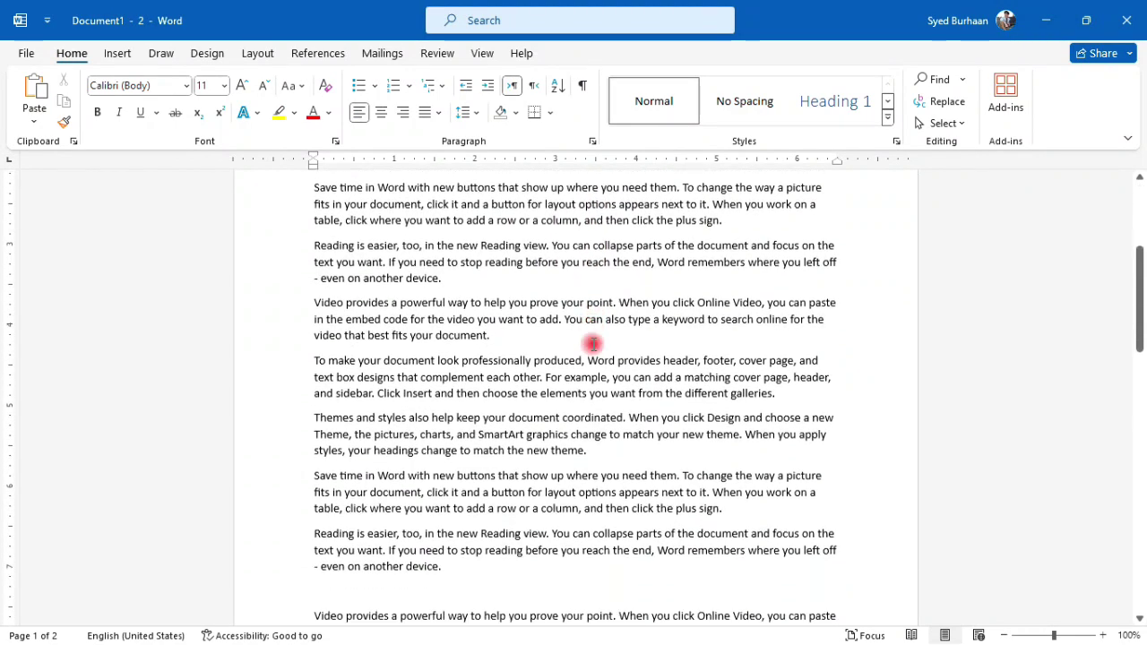
scroll(593, 344, "up", 6)
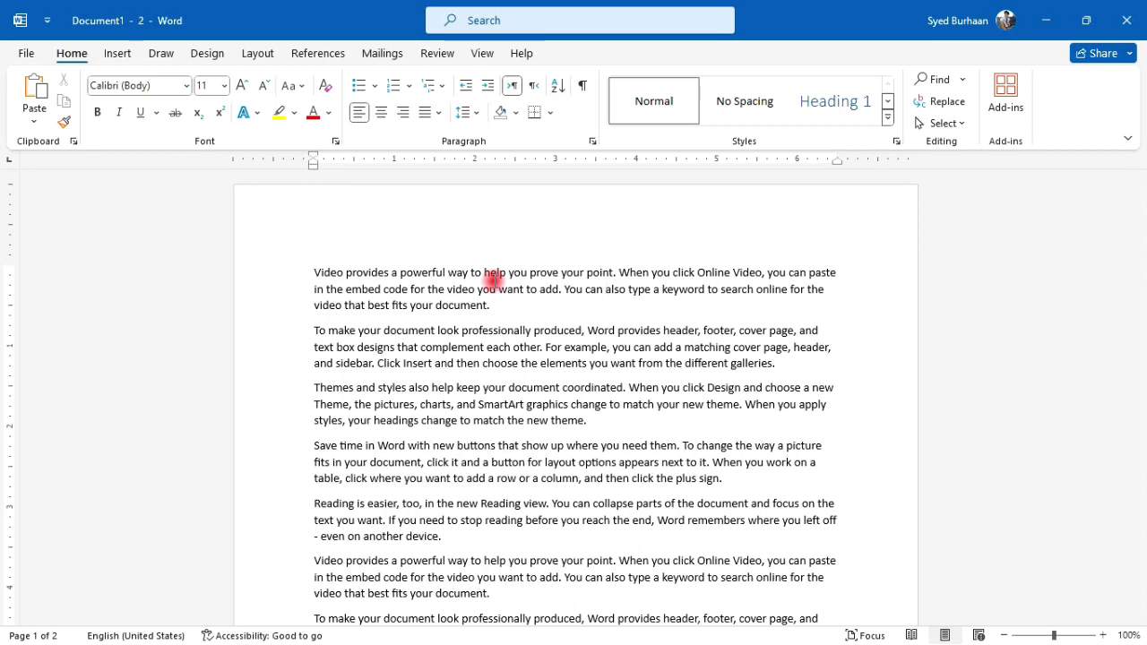
left_click(484, 53)
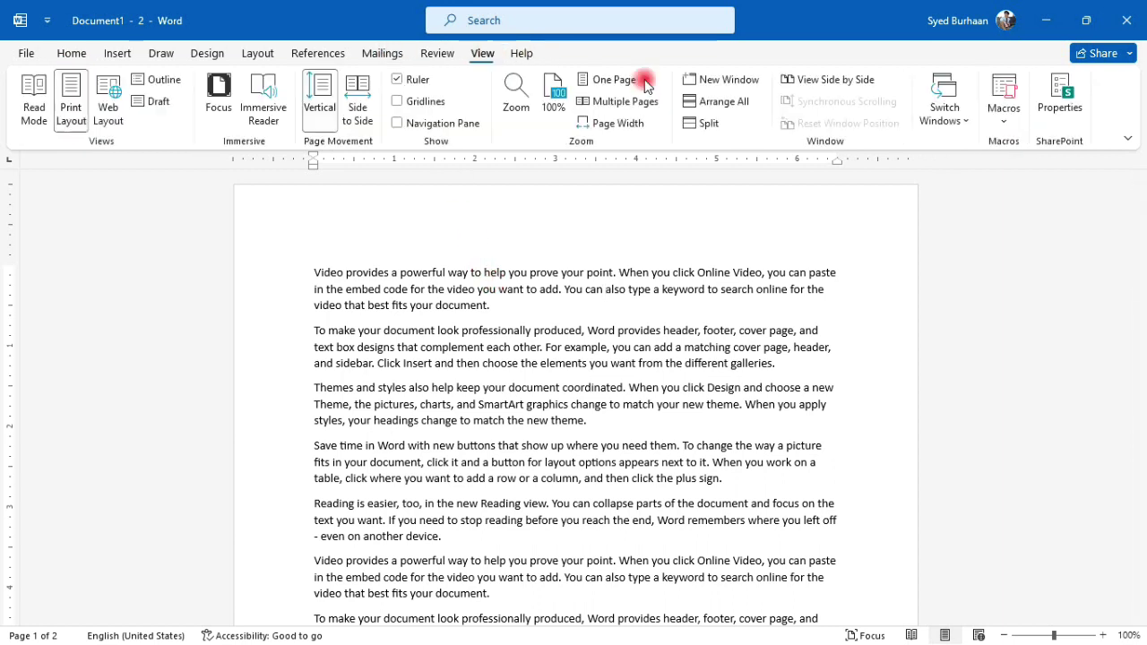
left_click(713, 102)
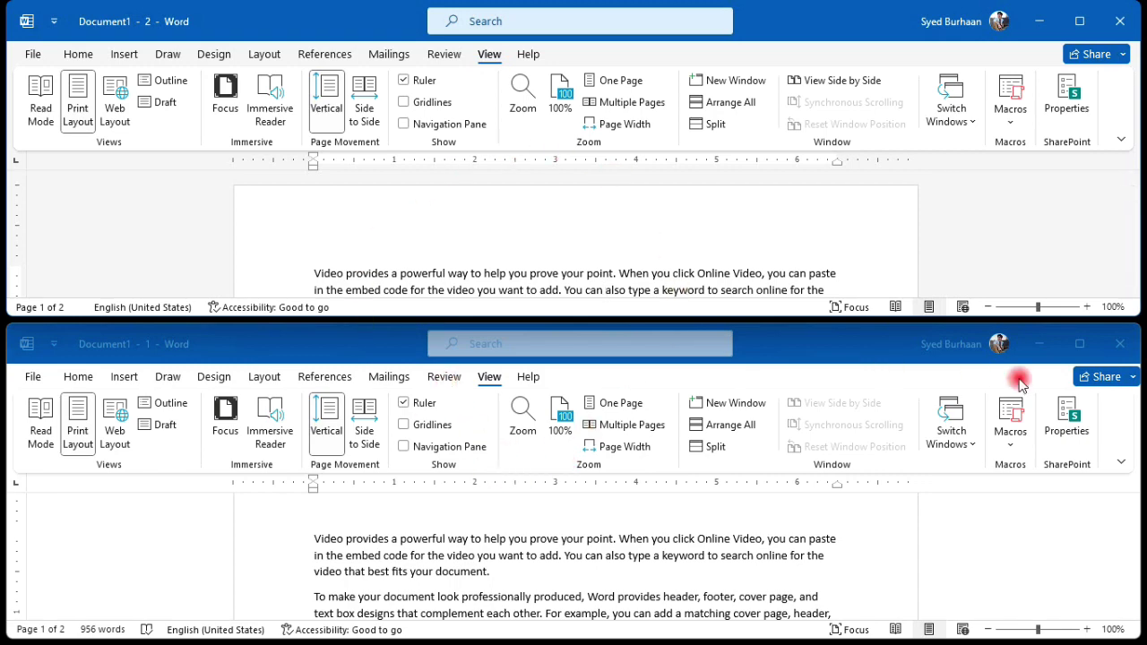
left_click(1111, 343)
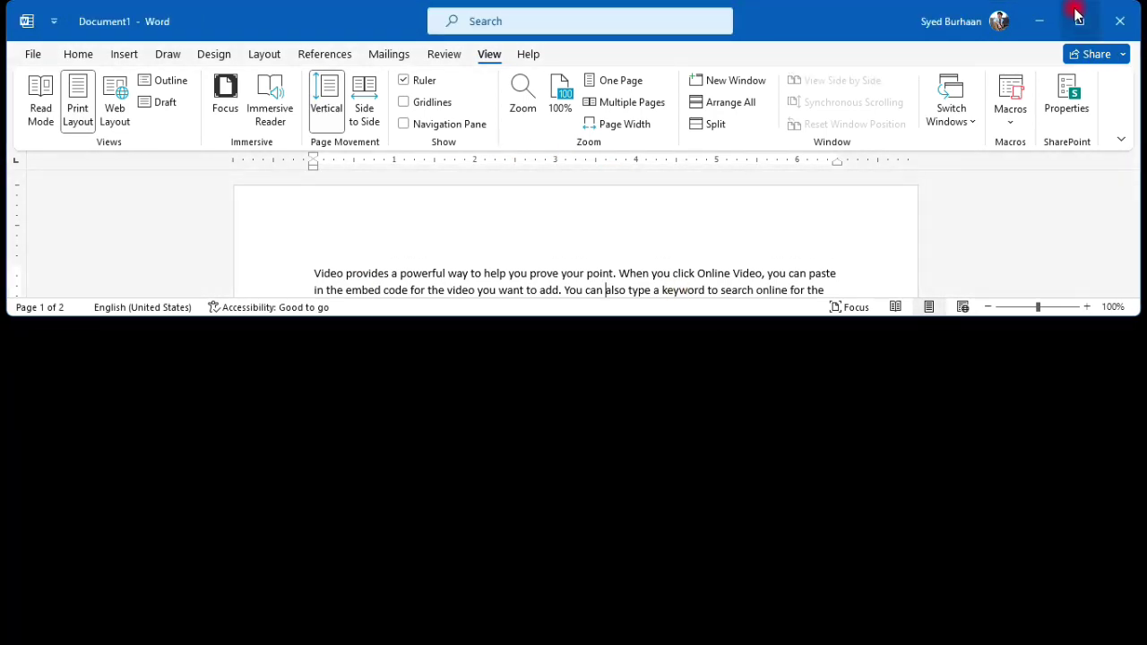
left_click(1080, 20)
left_click(735, 83)
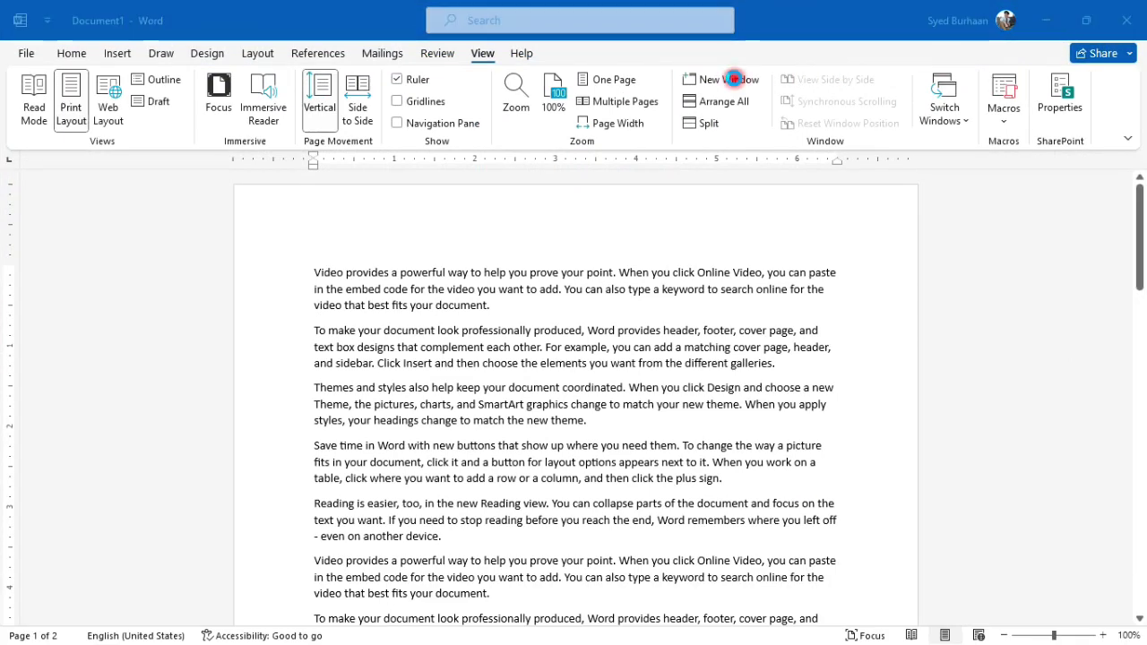
Step: Open third and fourth windows of the document with New Window
left_click(484, 53)
left_click(695, 82)
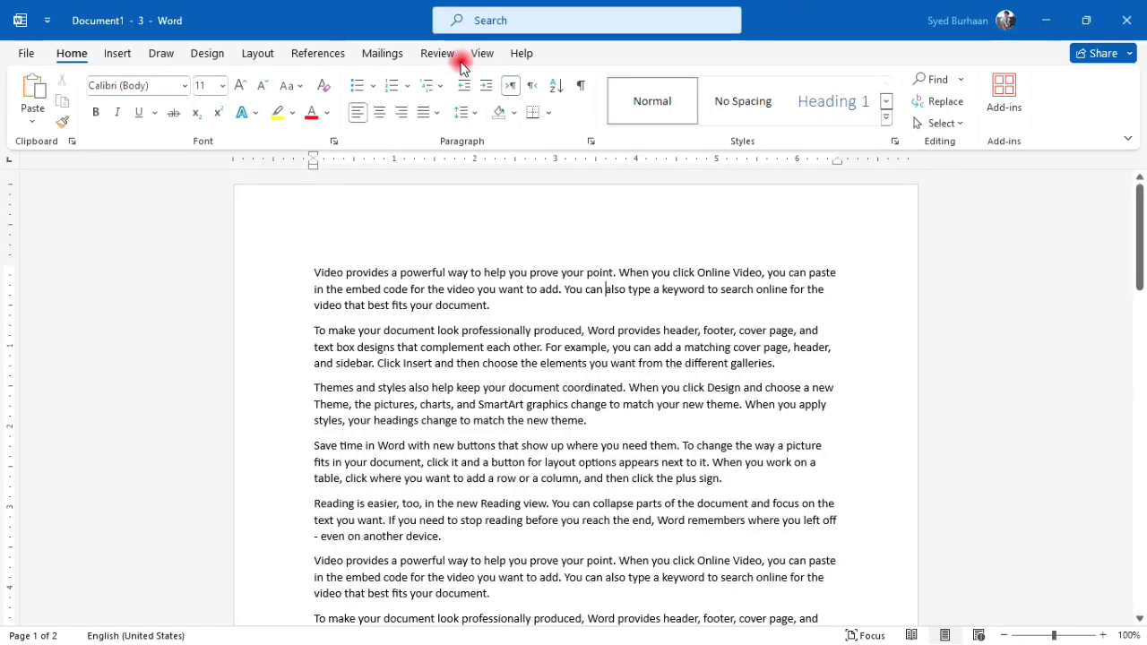
left_click(482, 52)
left_click(690, 79)
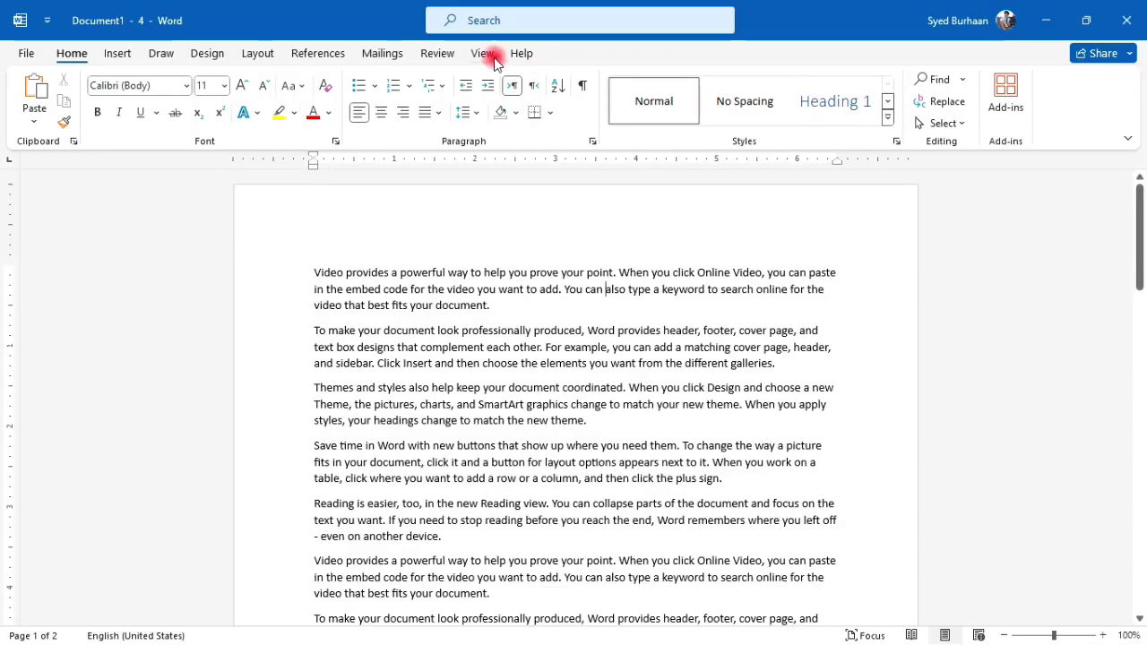
left_click(483, 53)
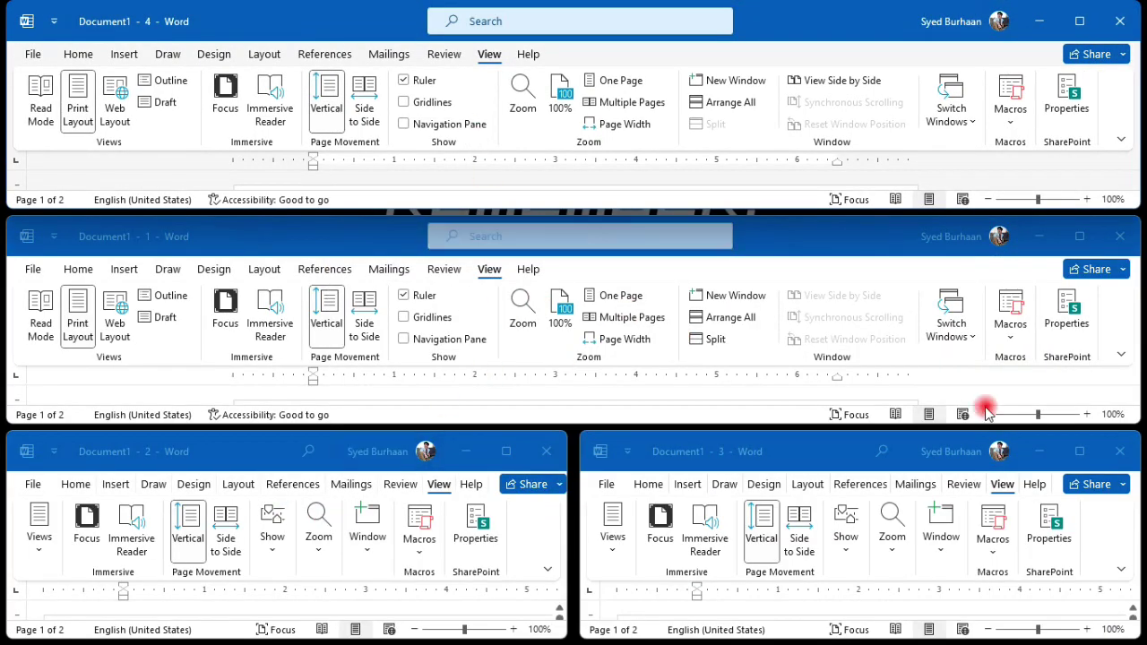
Step: Close the extra document windows and maximize the one that remains
left_click(1122, 451)
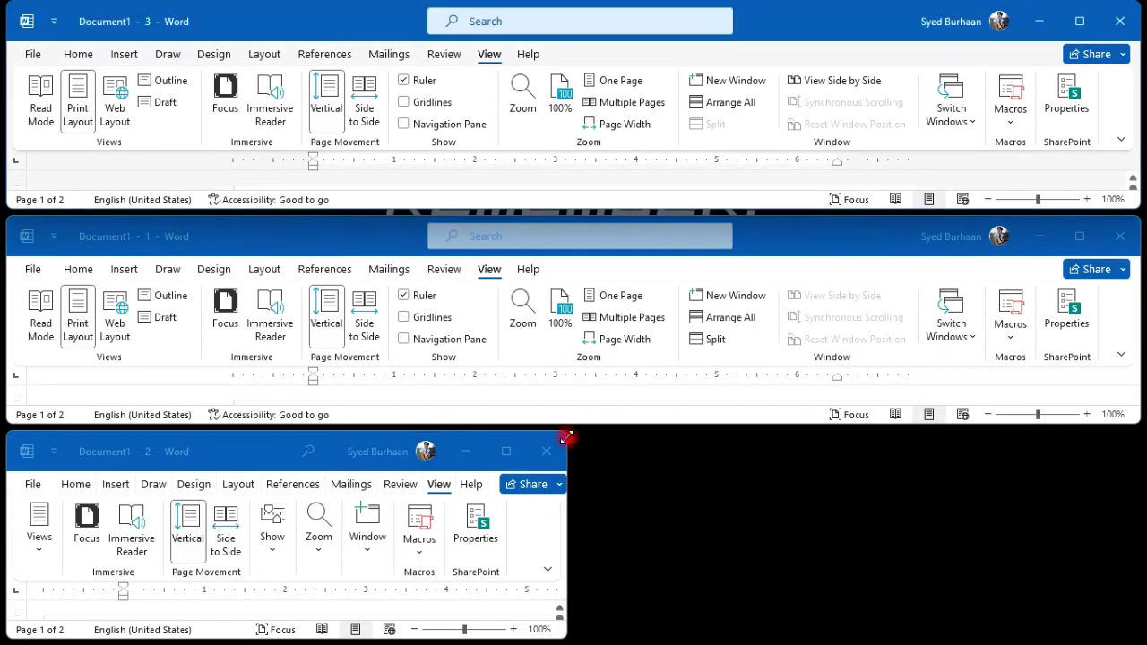
left_click(539, 451)
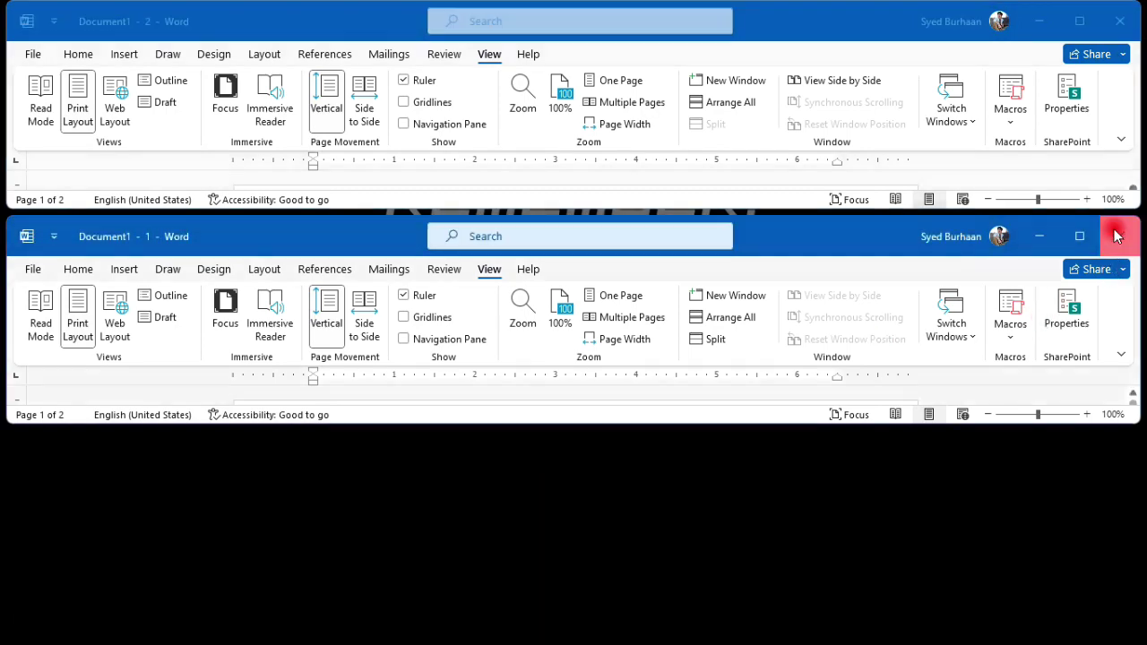
left_click(1120, 236)
left_click(1067, 20)
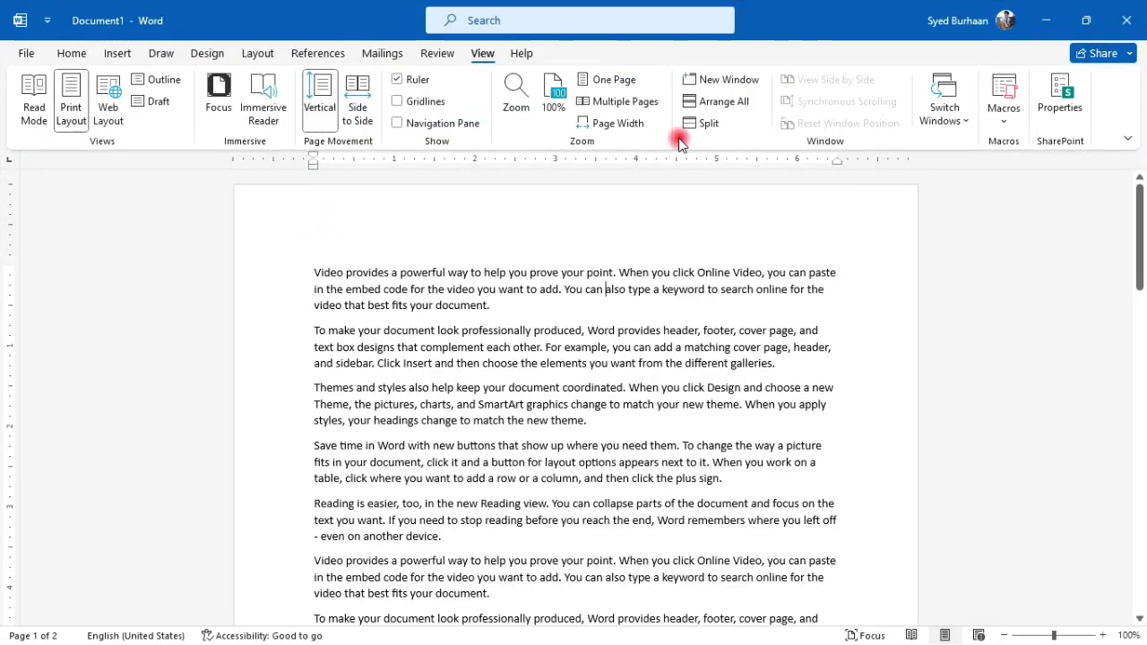
Step: Split the document into two panes, scroll them independently, then remove the split
left_click(705, 131)
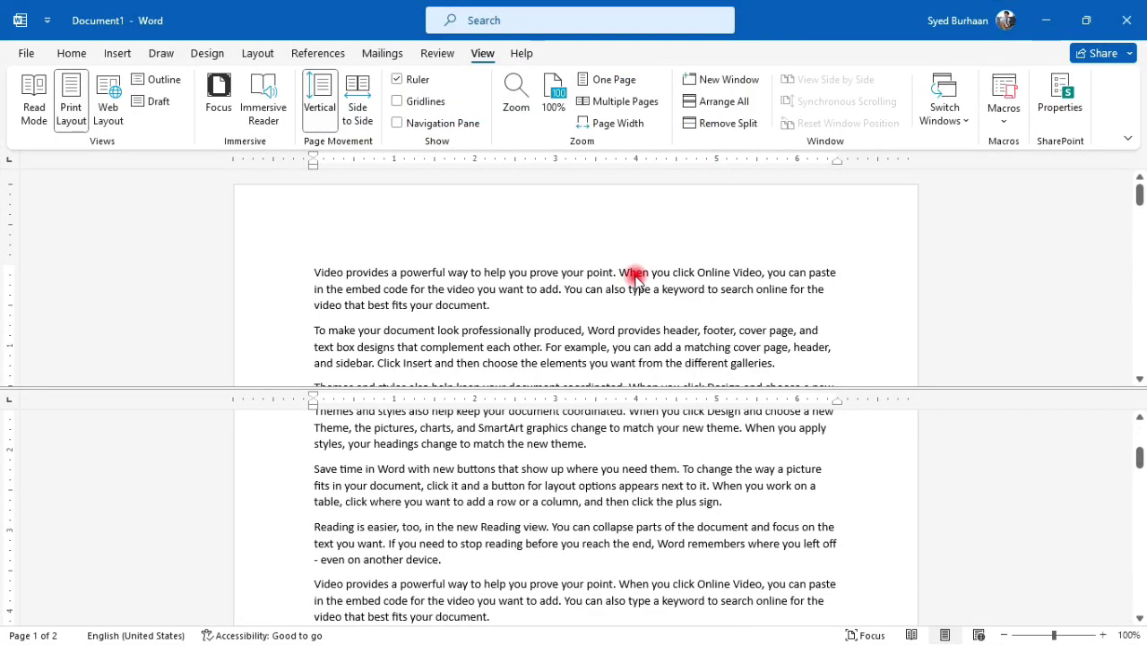
scroll(481, 475, "up", 5)
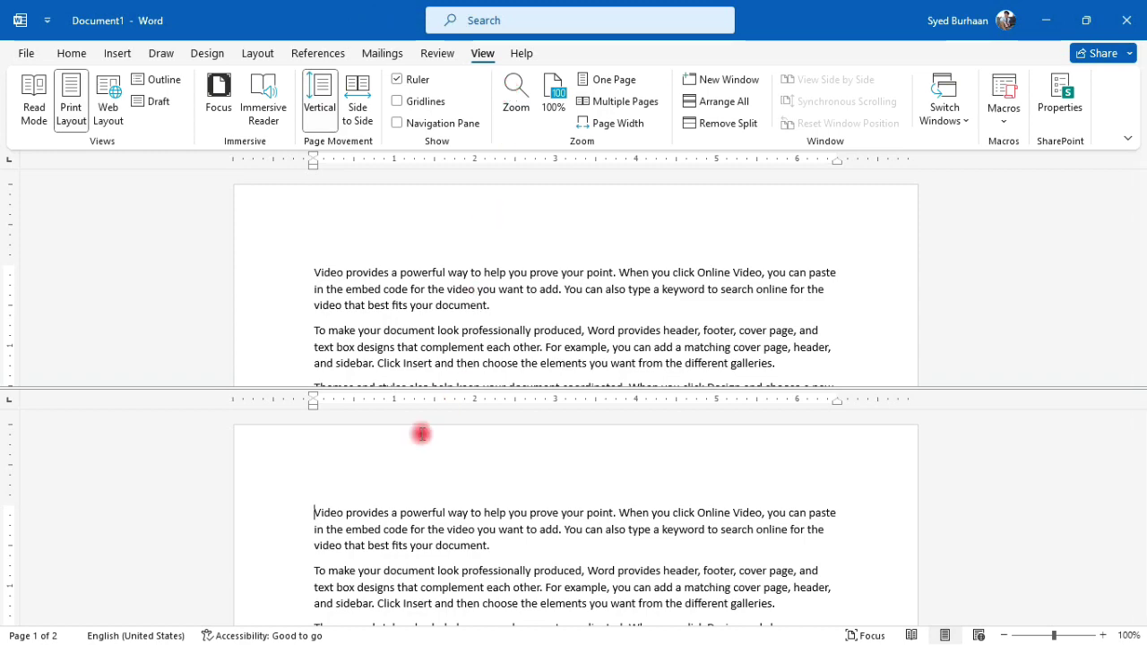
scroll(439, 504, "down", 1)
scroll(439, 504, "down", 3)
scroll(440, 505, "down", 1)
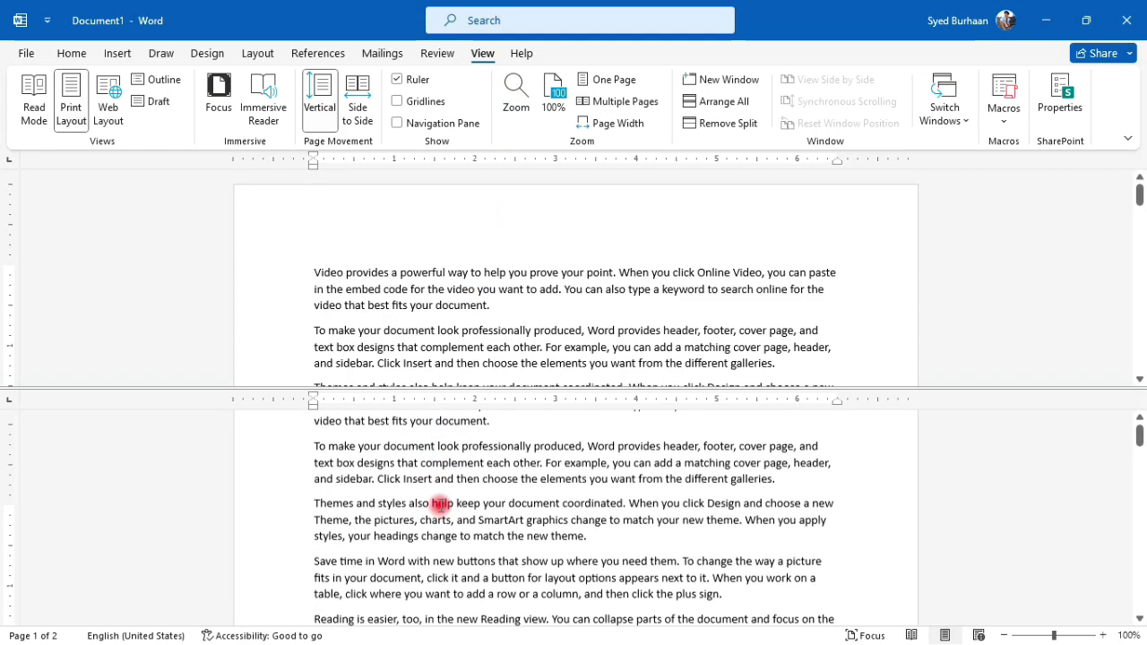
scroll(440, 505, "up", 4)
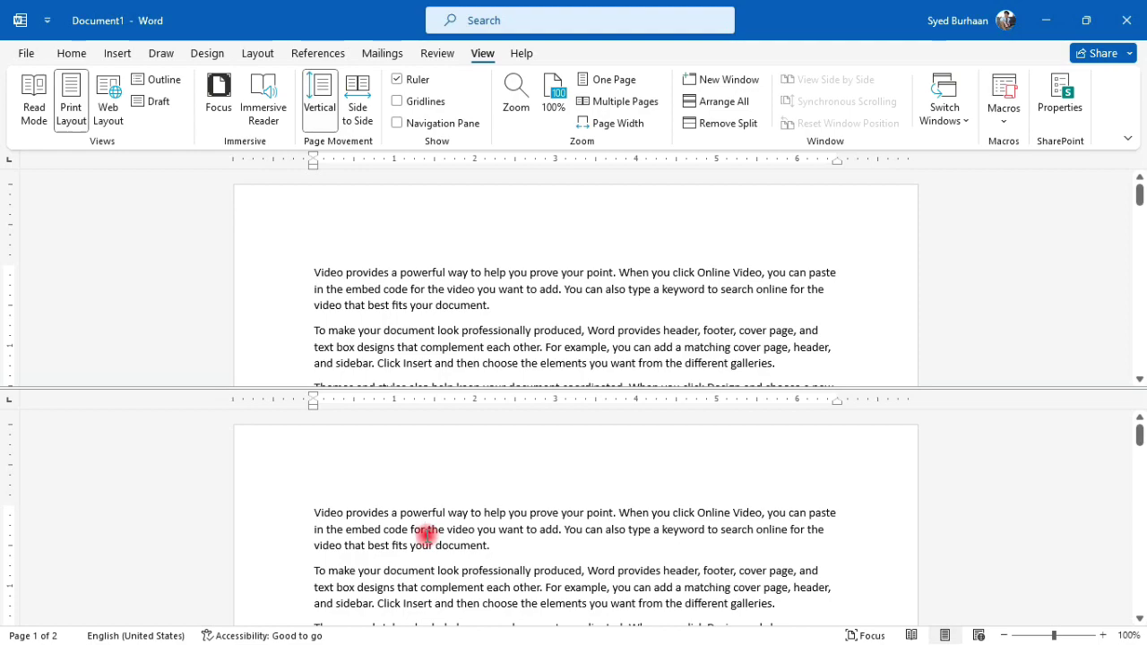
scroll(426, 535, "down", 2)
scroll(426, 535, "down", 2)
scroll(426, 535, "down", 5)
scroll(425, 536, "down", 5)
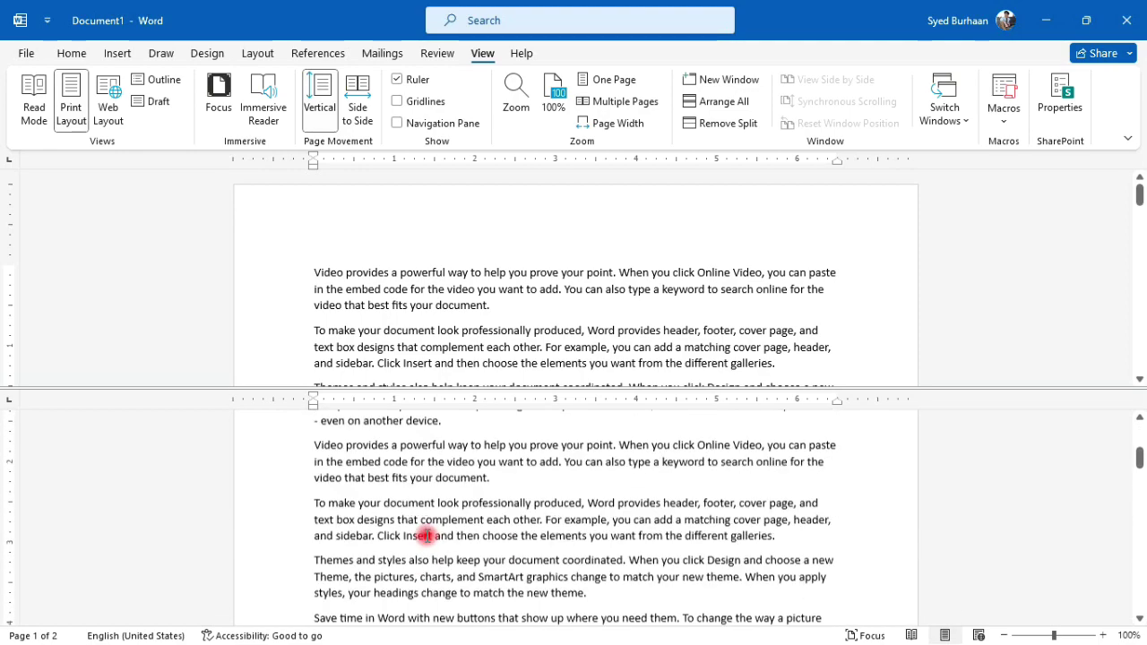
left_click(717, 124)
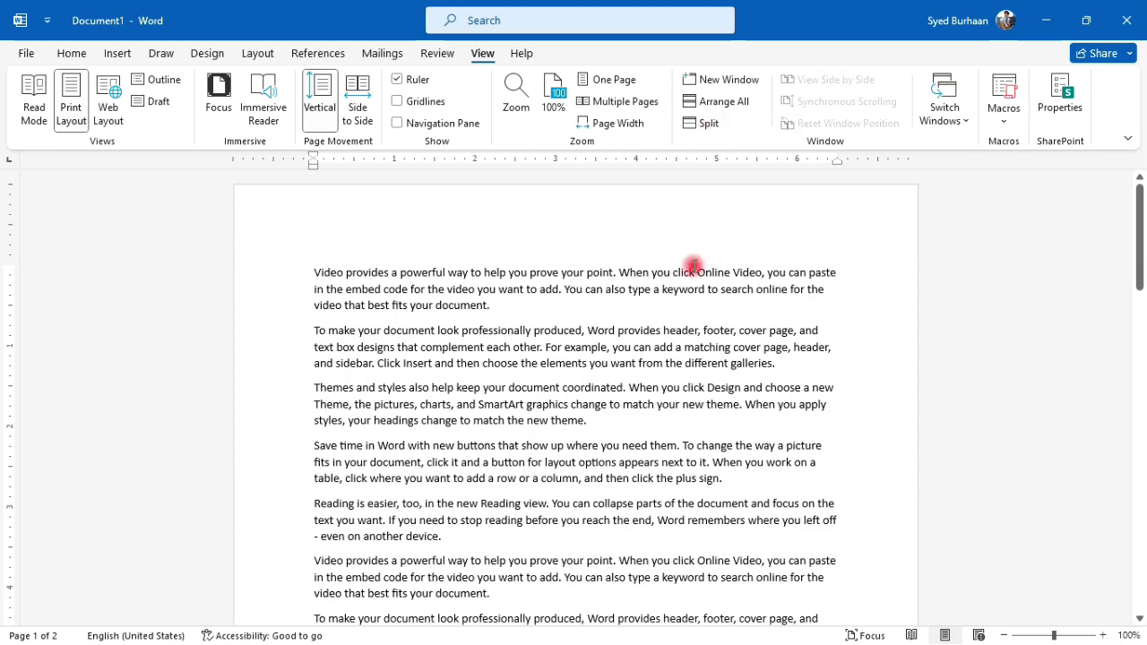
left_click(354, 107)
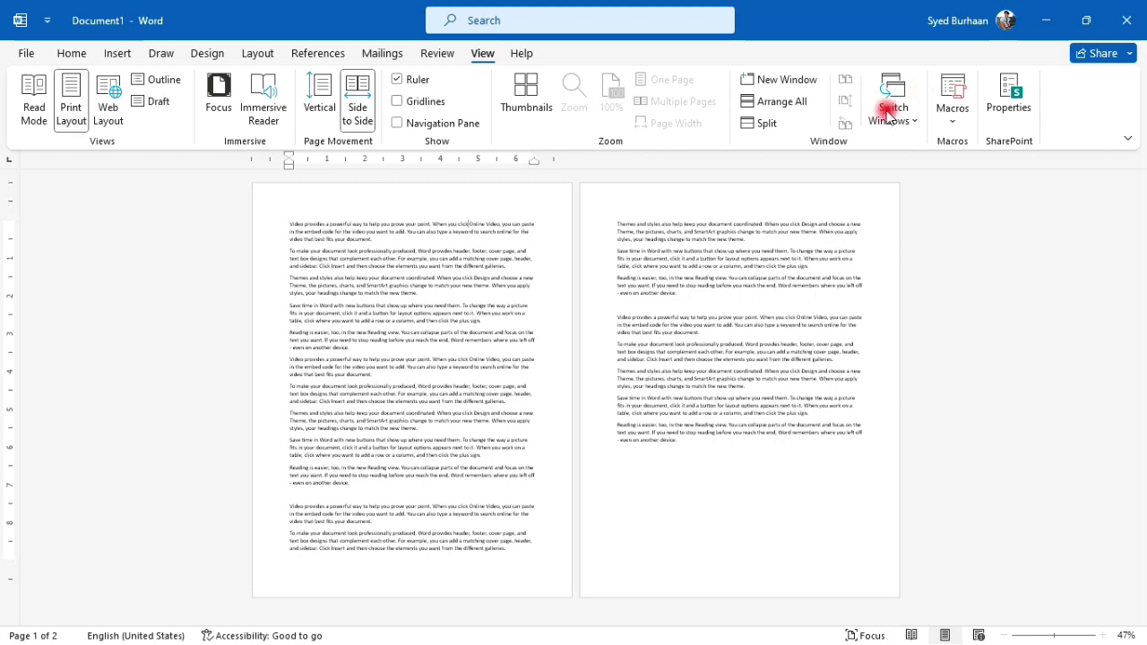
left_click(315, 109)
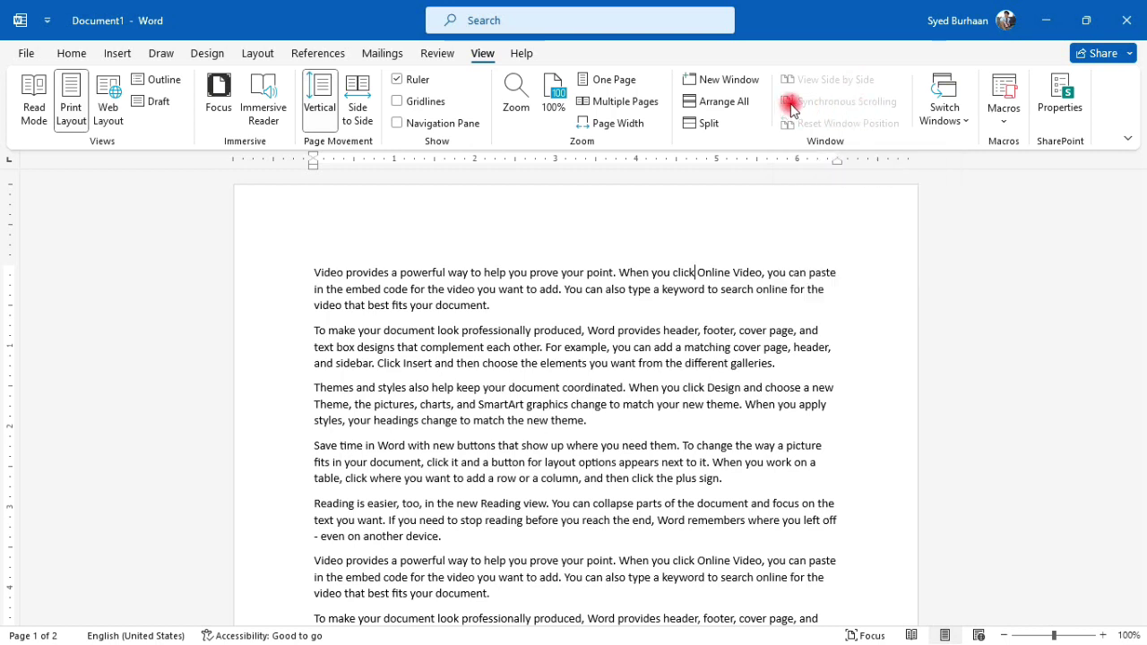
scroll(723, 332, "down", 4)
scroll(722, 331, "down", 5)
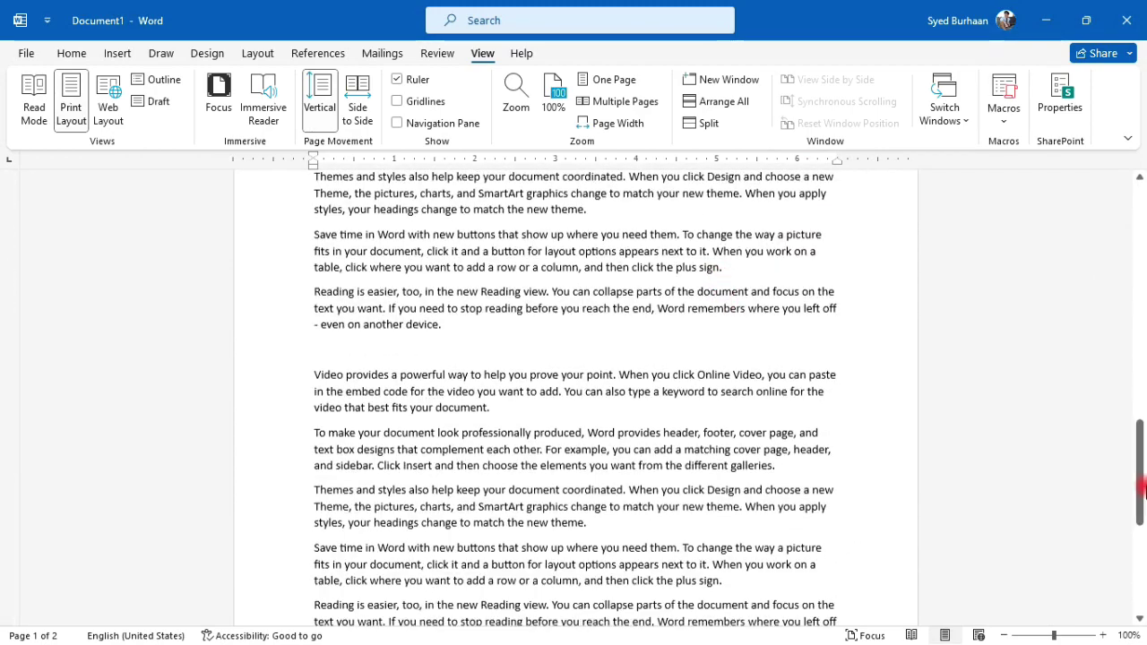
left_click(1142, 518)
left_click_drag(1142, 507, 1142, 296)
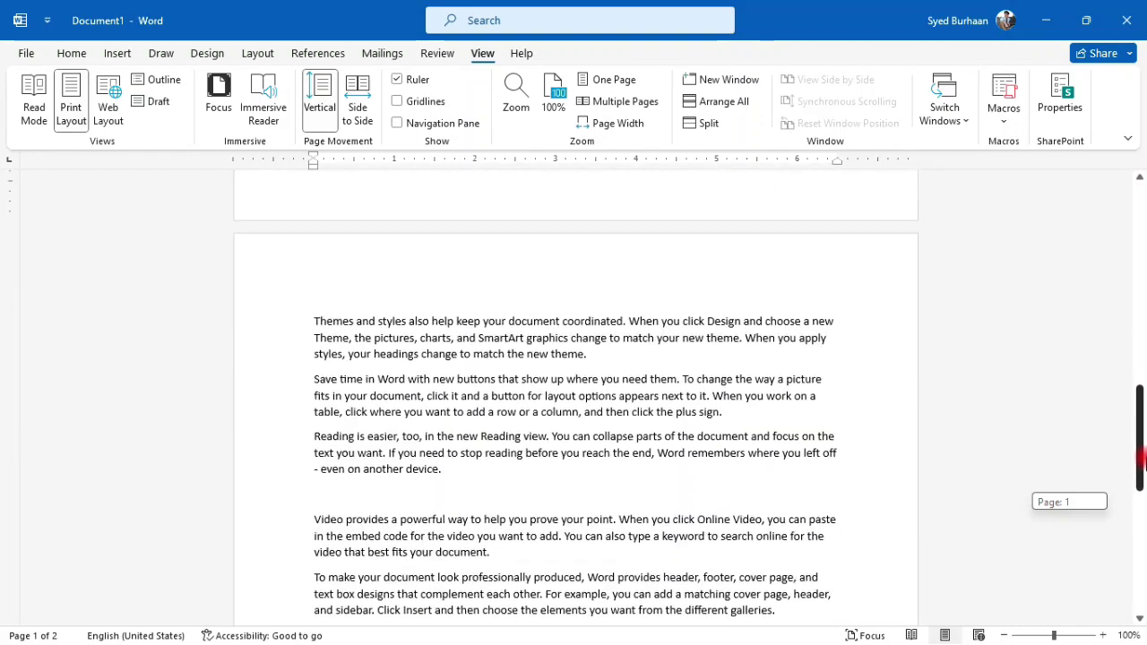
left_click_drag(1142, 296, 1142, 229)
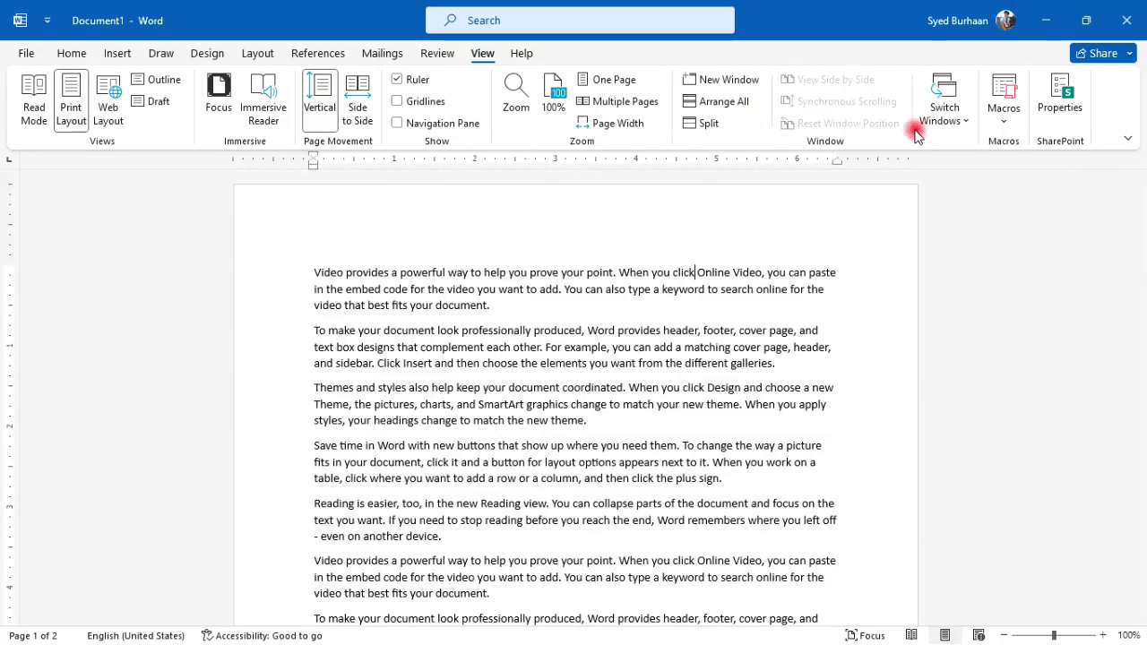
Step: Check the Switch Windows list, then open another New Window of Document1
left_click(958, 130)
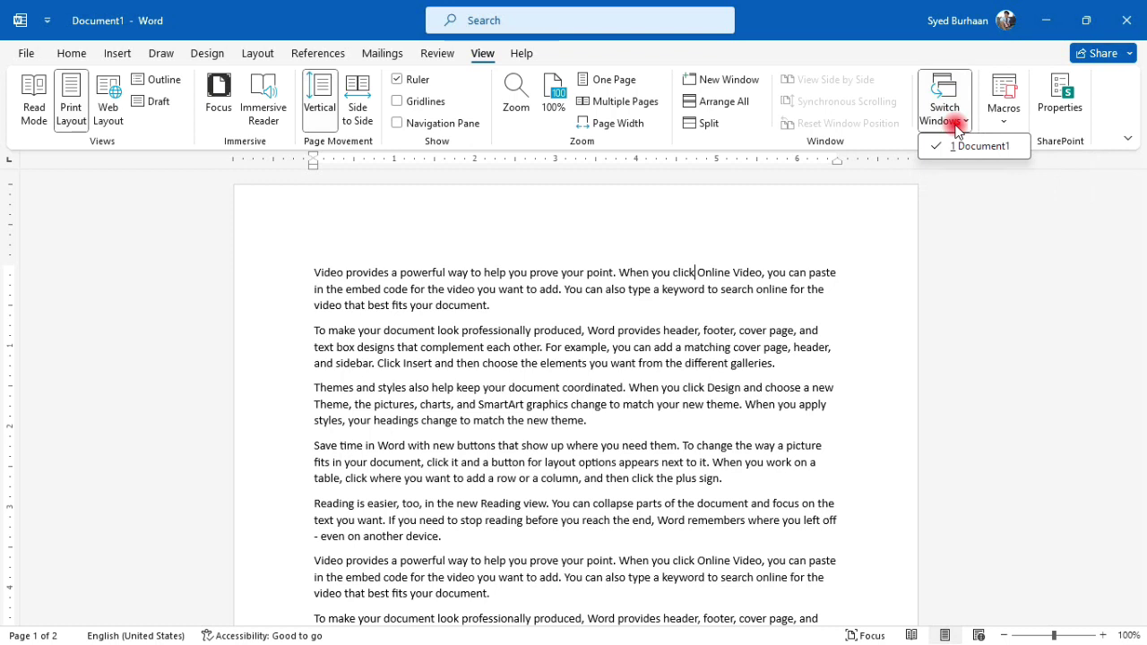
left_click(832, 214)
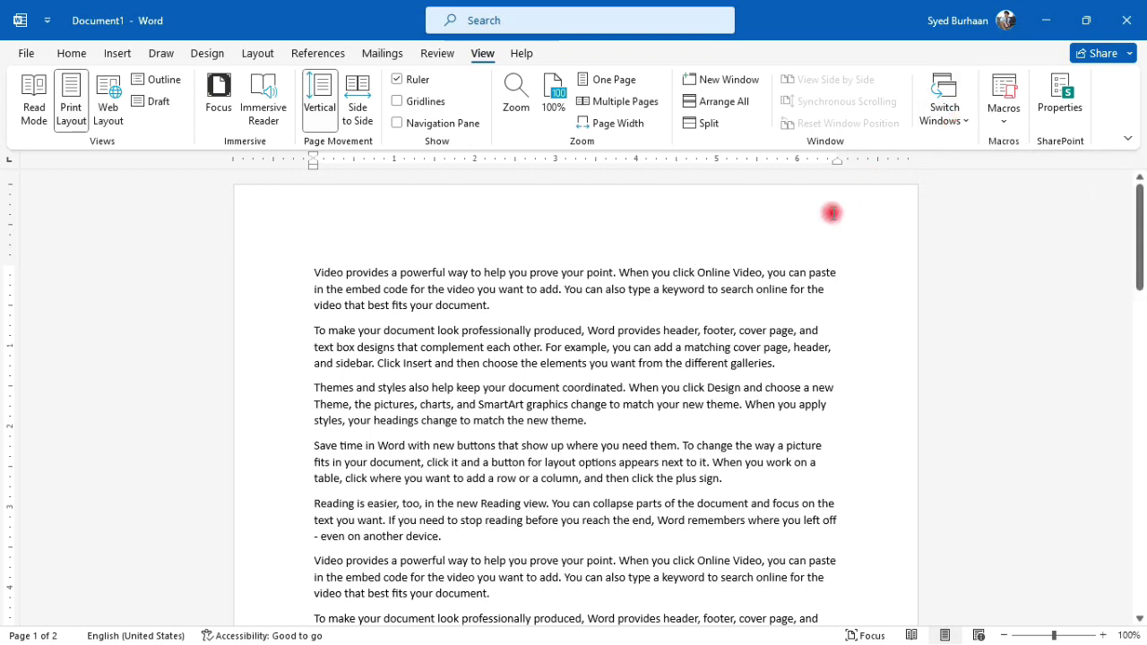
left_click(710, 72)
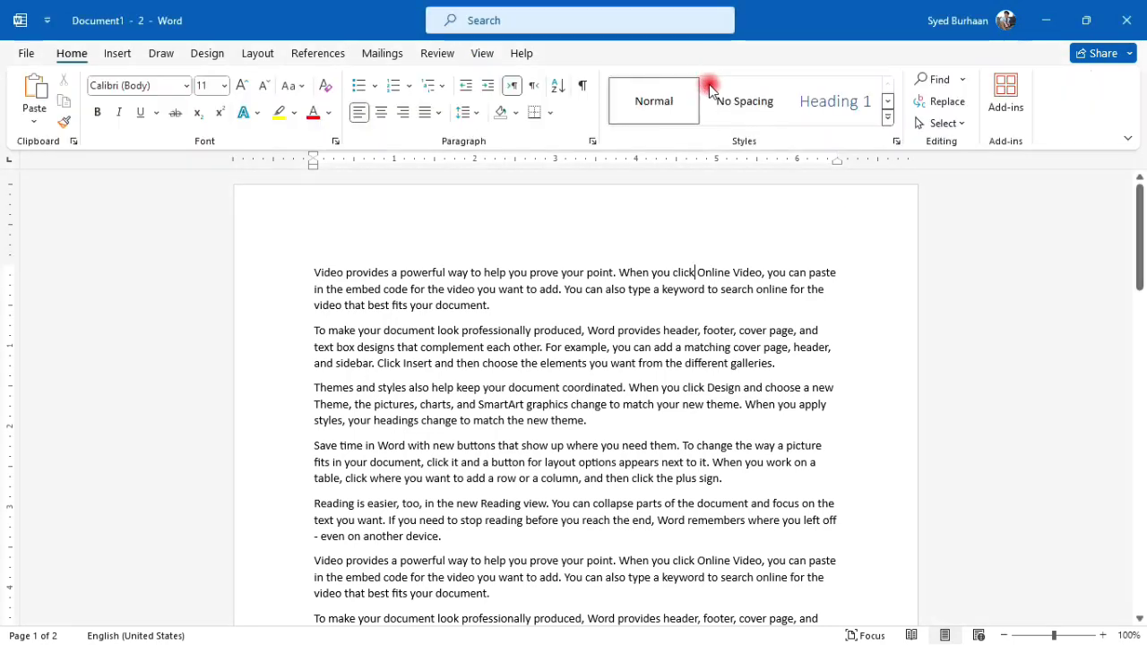
left_click(483, 54)
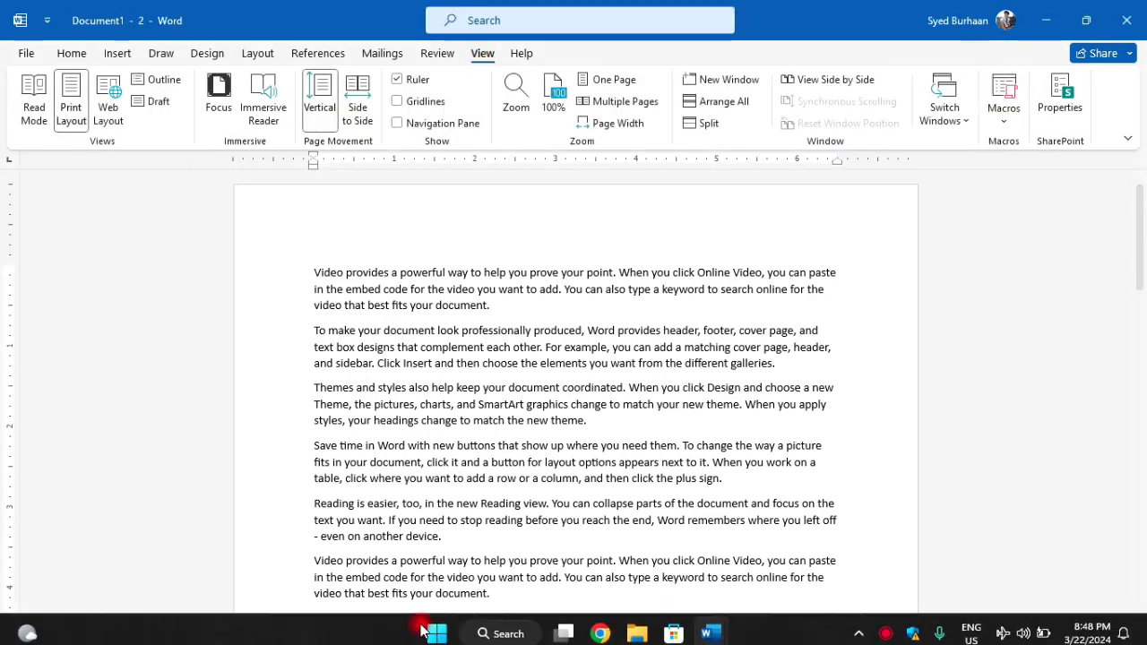
Step: Bring Document1 - 1 forward from the taskbar, then switch to Document1 - 2 via Switch Windows
mouse_move(709, 625)
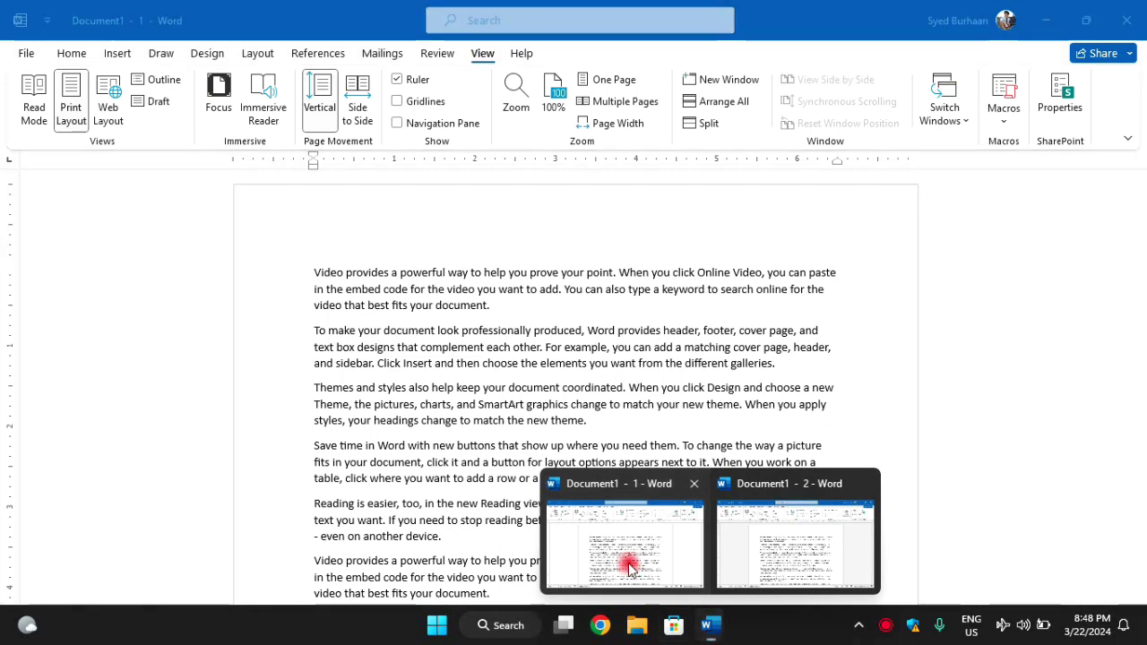
left_click(630, 572)
left_click(948, 125)
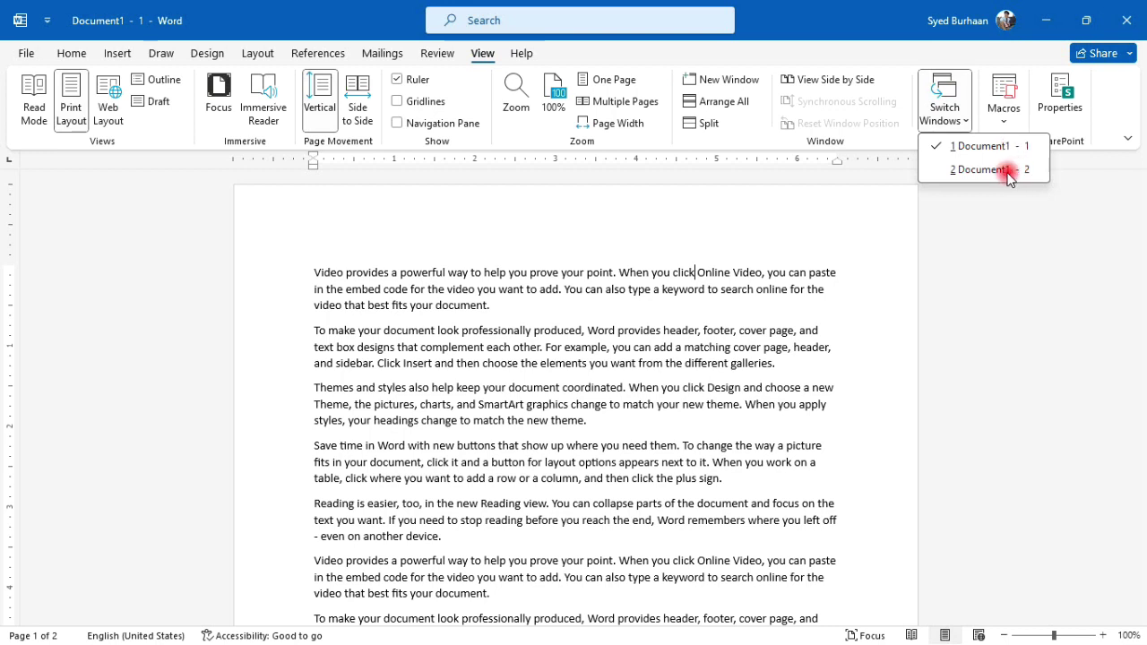
left_click(1008, 171)
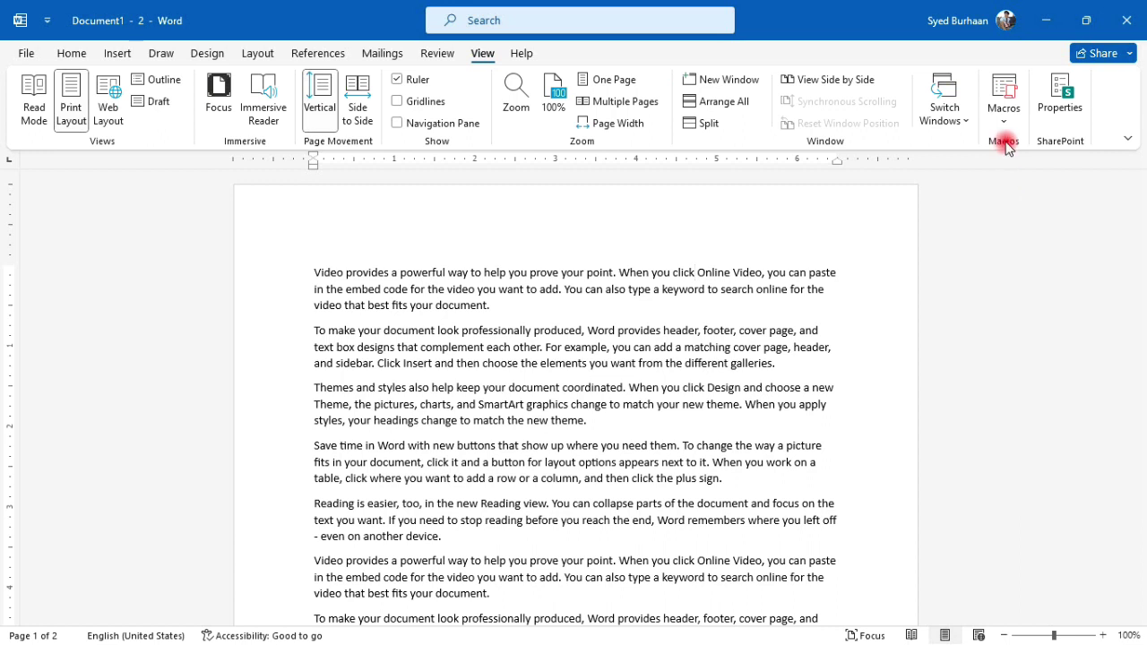
left_click(1003, 126)
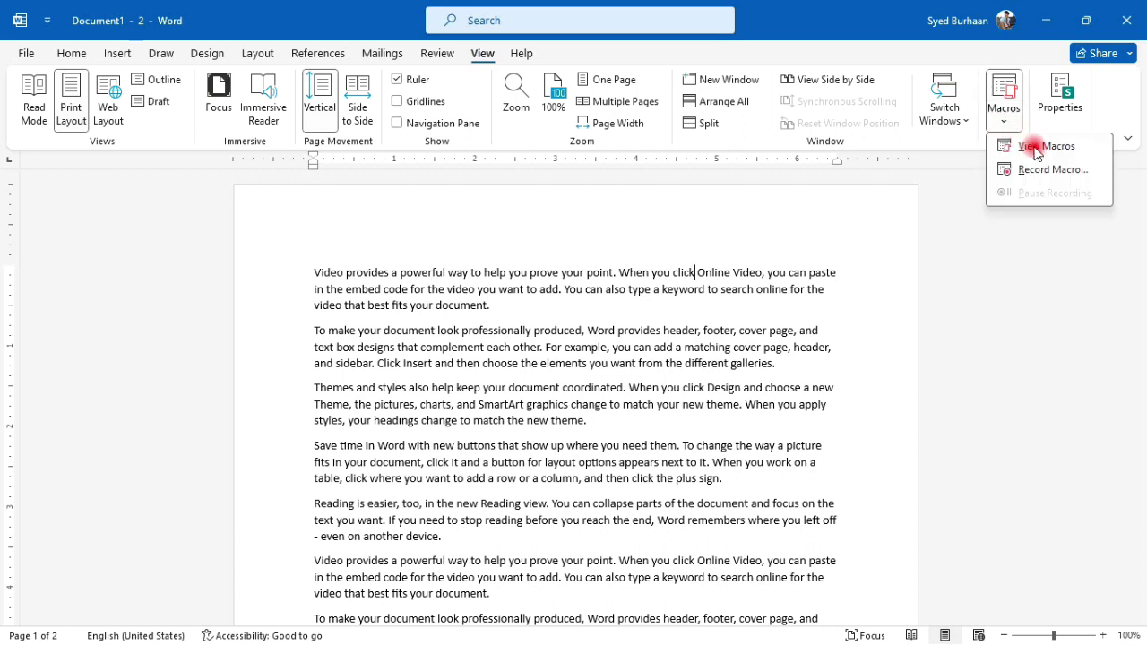
left_click(1036, 146)
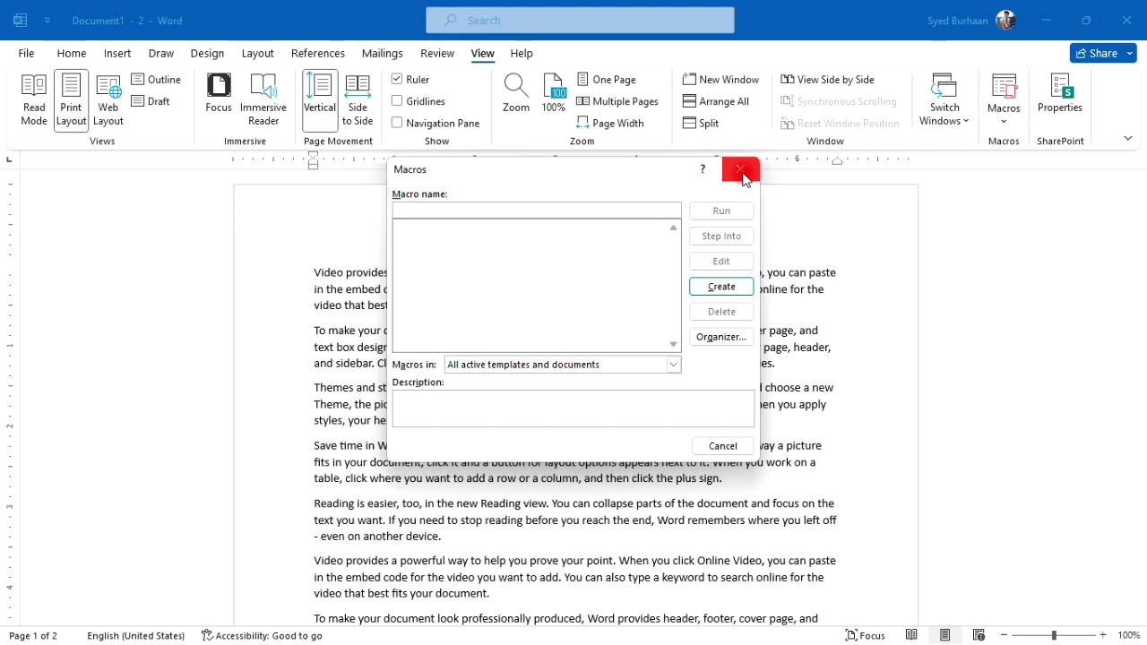
left_click(743, 176)
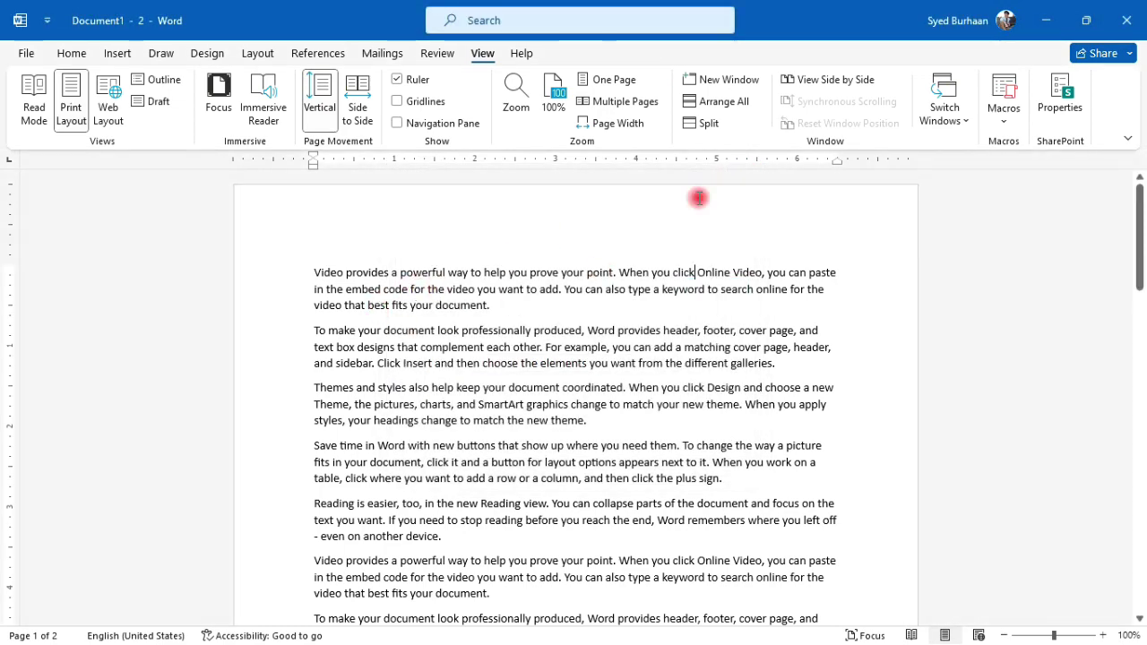
left_click(1005, 125)
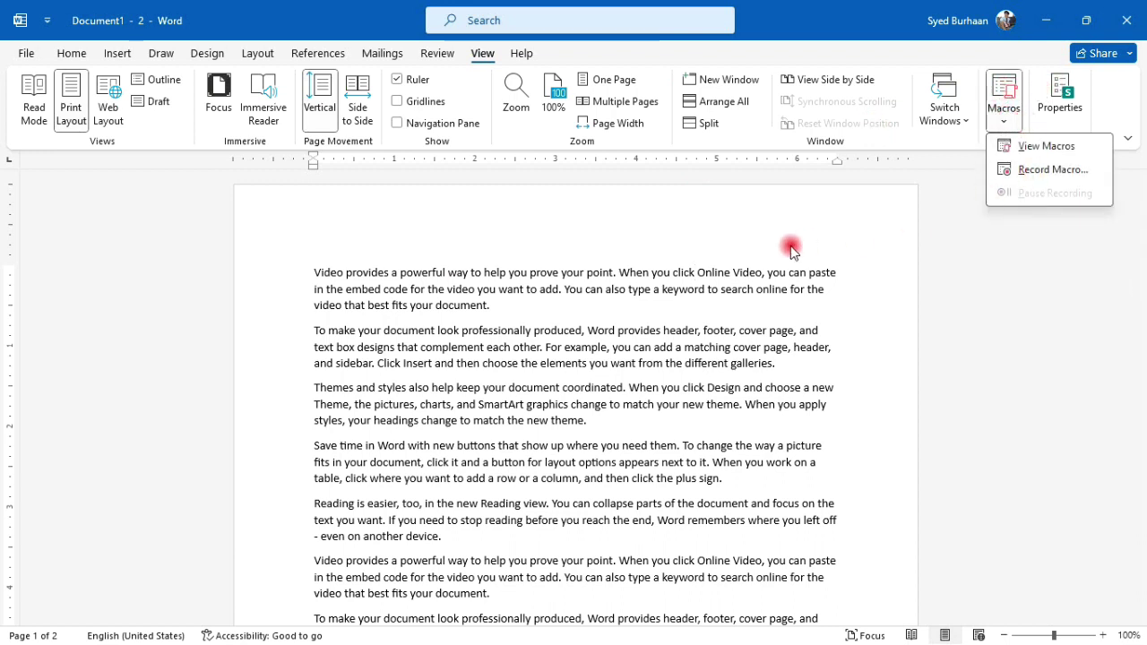
left_click(747, 274)
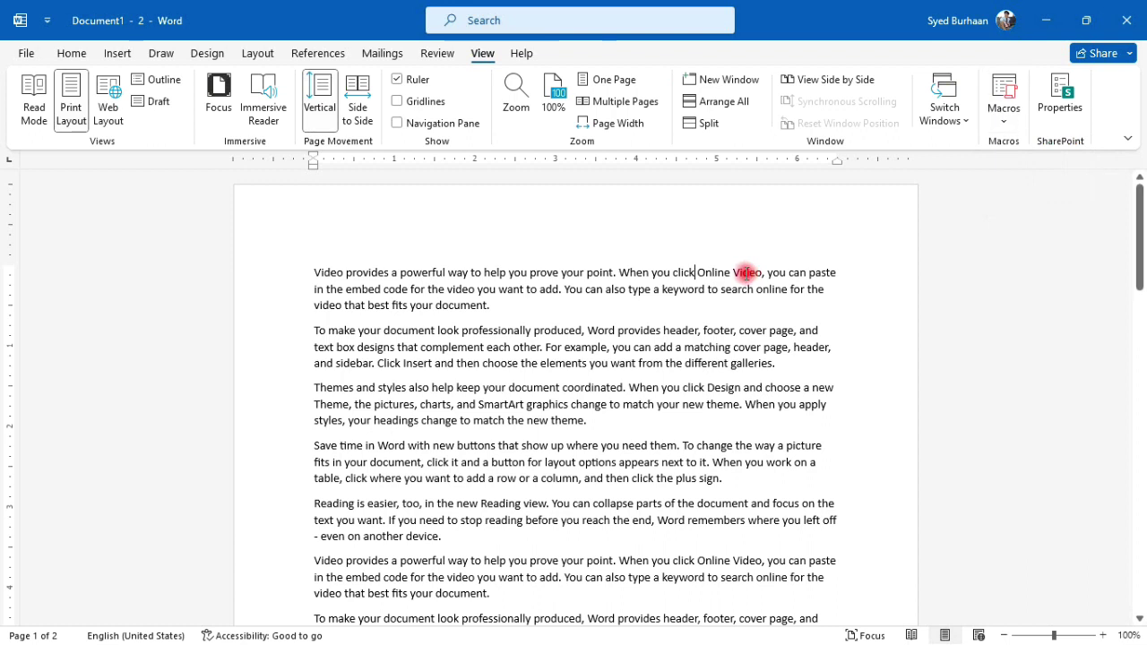
left_click(694, 273)
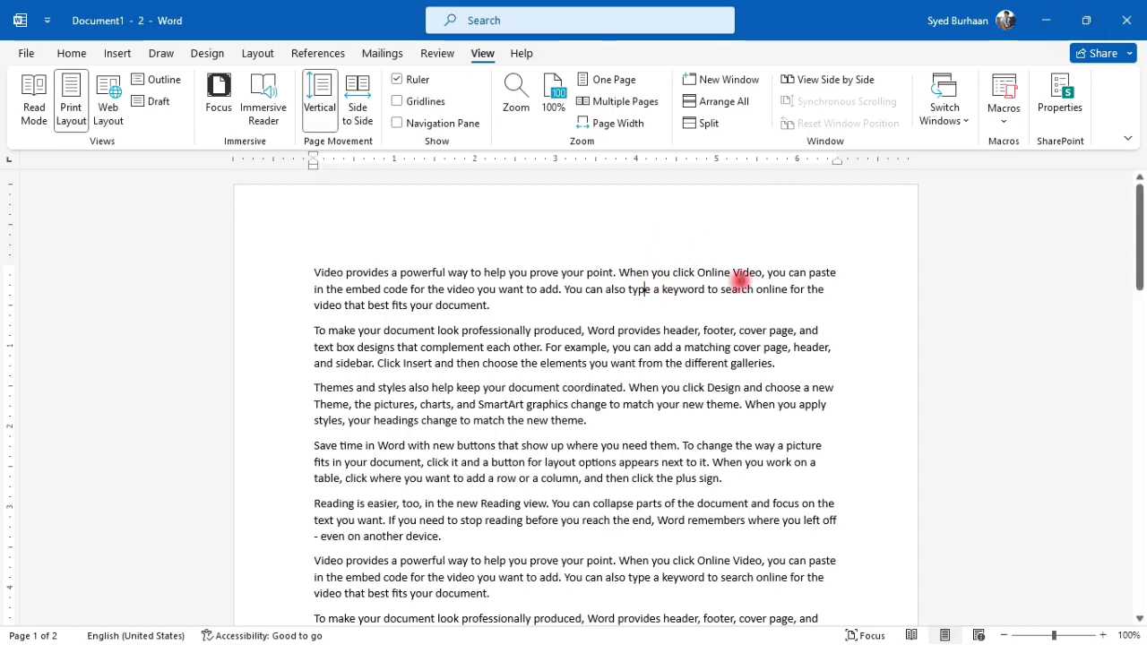
Step: Close the Document1 - 2 window, then close Document1 without saving the changes
left_click(1126, 20)
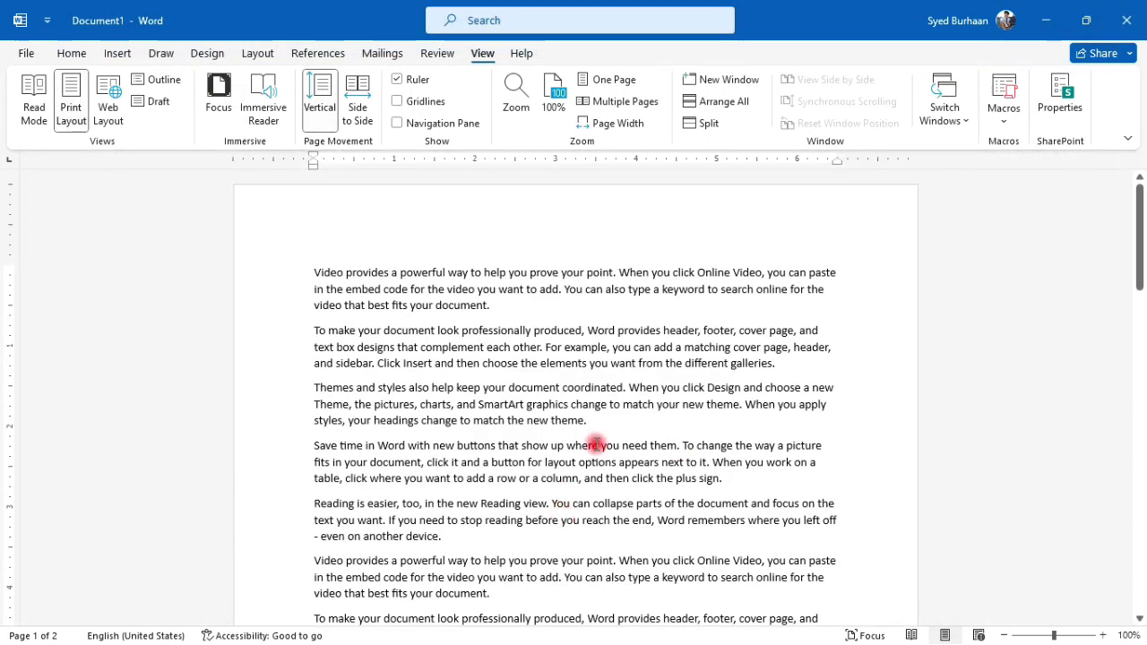
left_click(1127, 20)
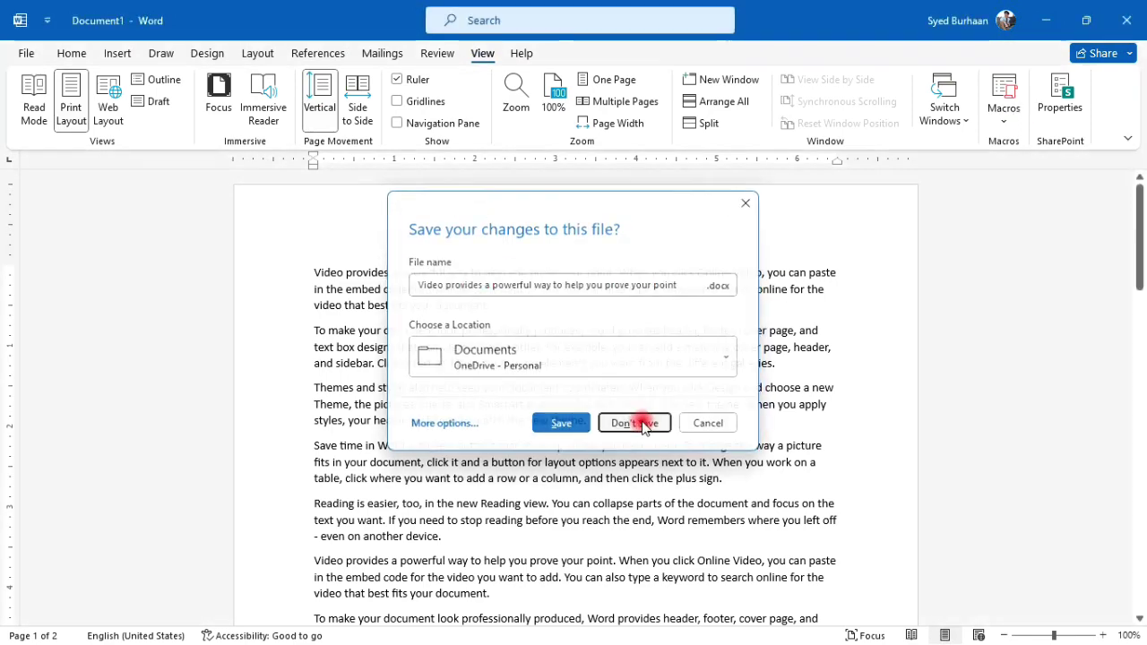
left_click(642, 425)
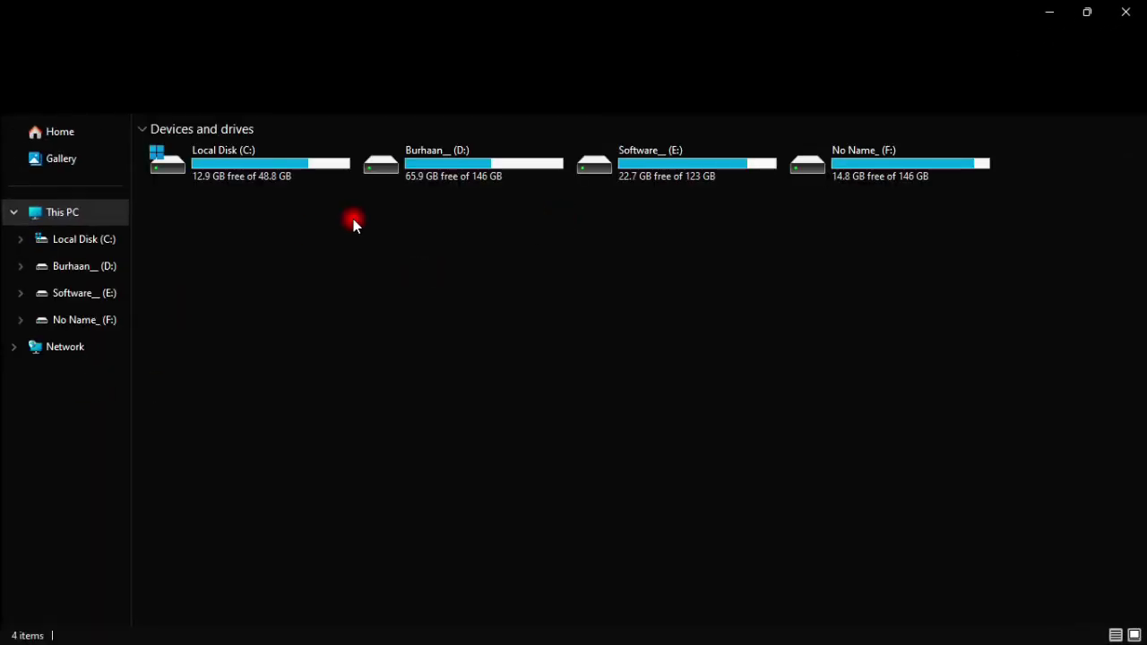
Step: Browse the D: drive into Saki Institute of Science & Technology's CIT and DIT Data folder
left_click(392, 169)
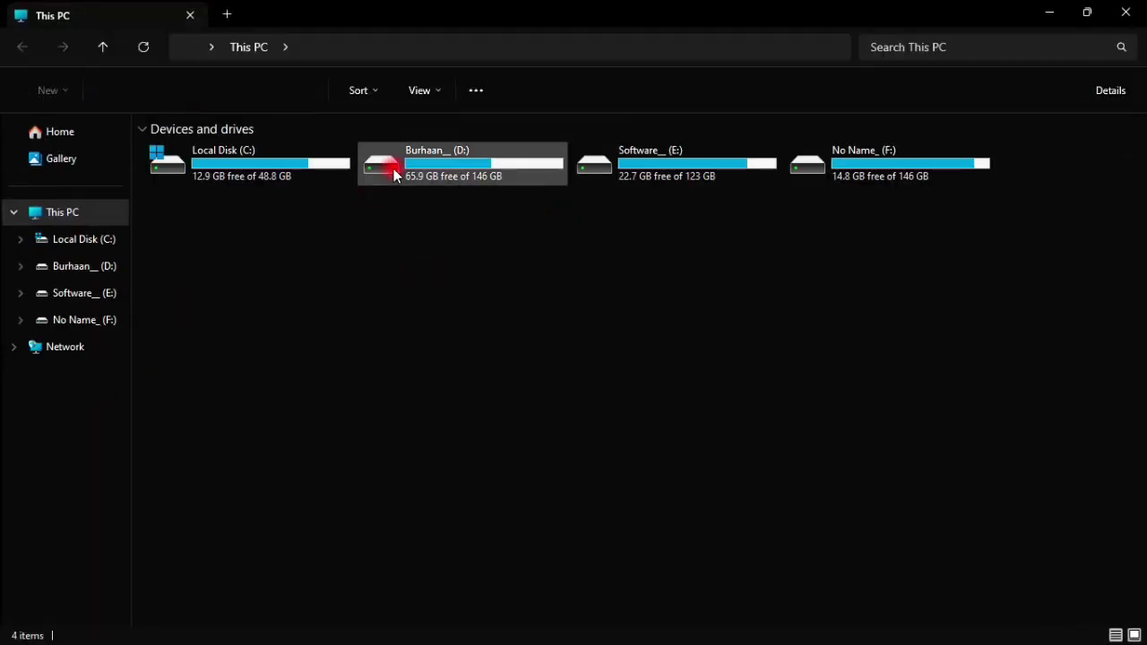
double_click(393, 169)
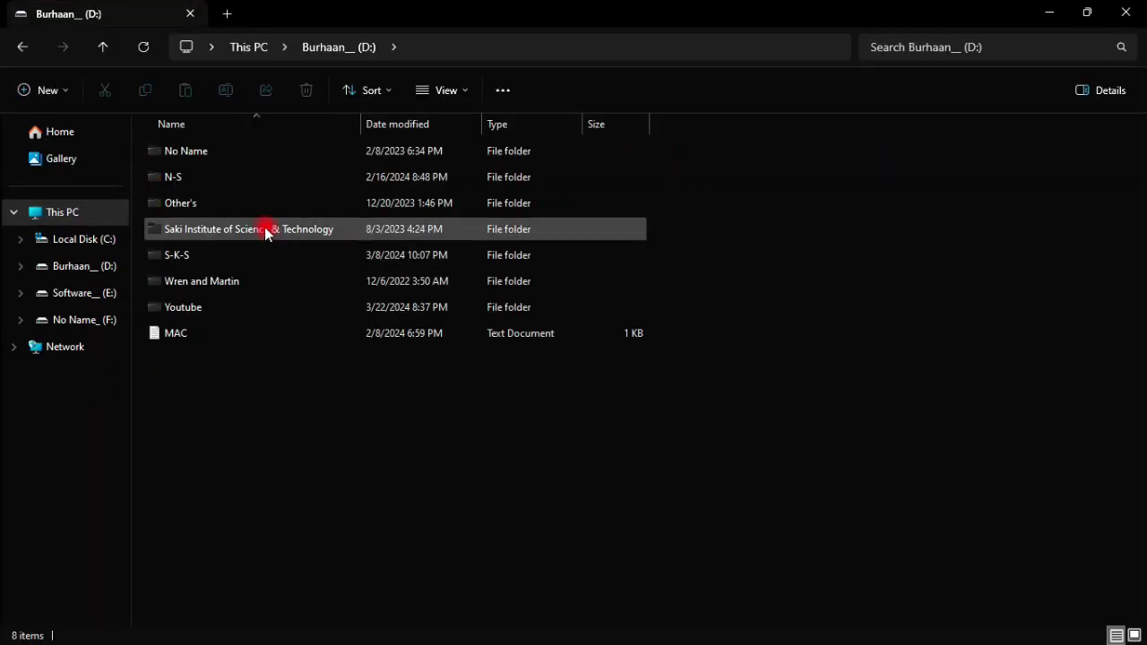
double_click(265, 227)
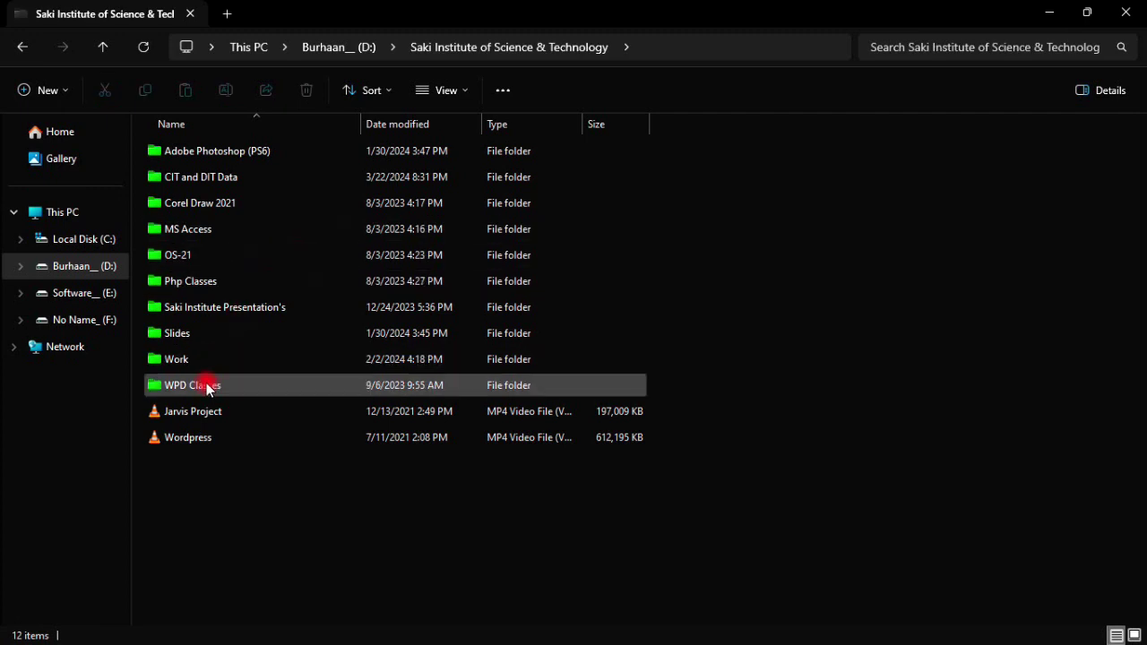
double_click(215, 178)
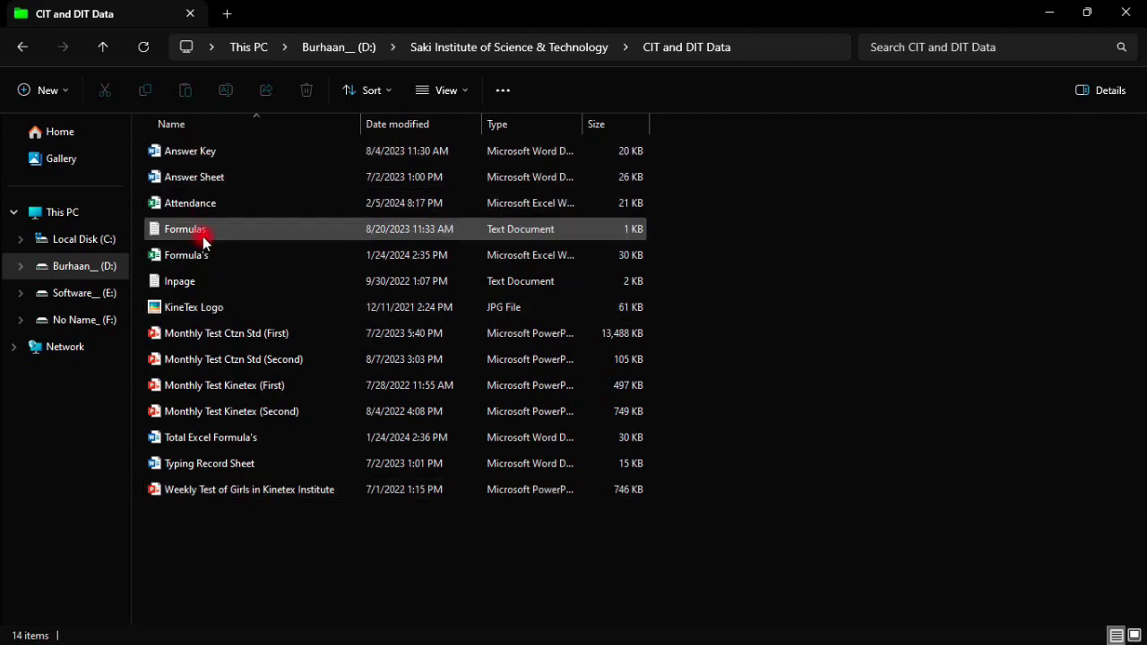
Step: Move back through the folder list with the keyboard and open the Work folder
key("alt+Left")
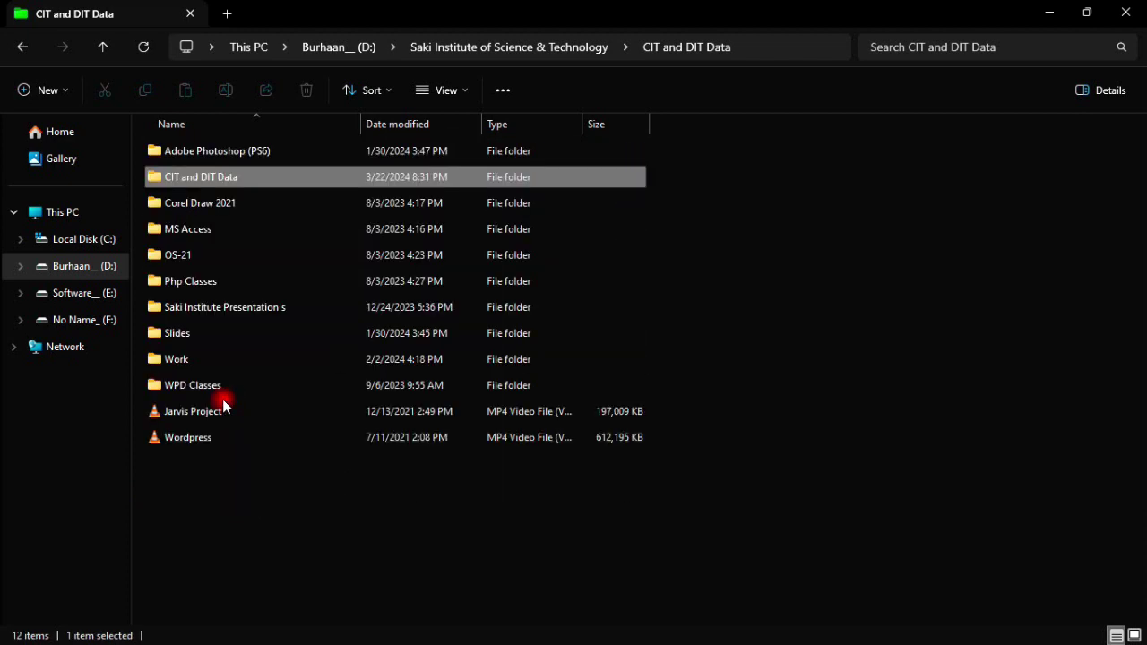
key("Down")
key("Down")
key("Down")
key("Down")
key("Down")
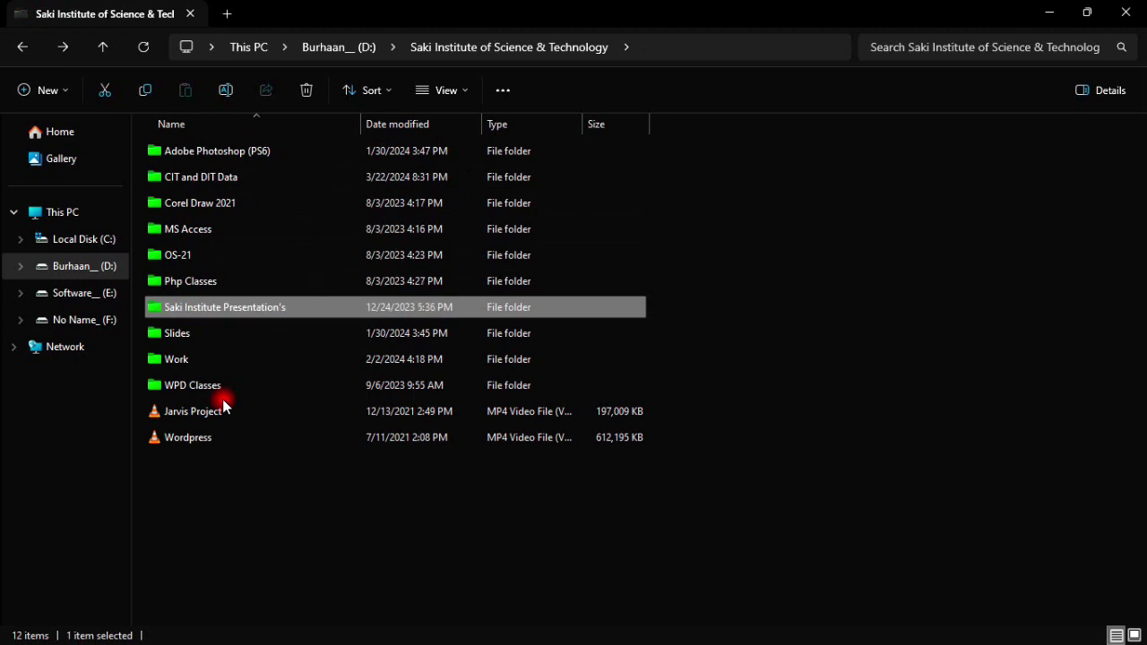
key("Return")
key("alt+Left")
key("Down")
key("Down")
key("Down")
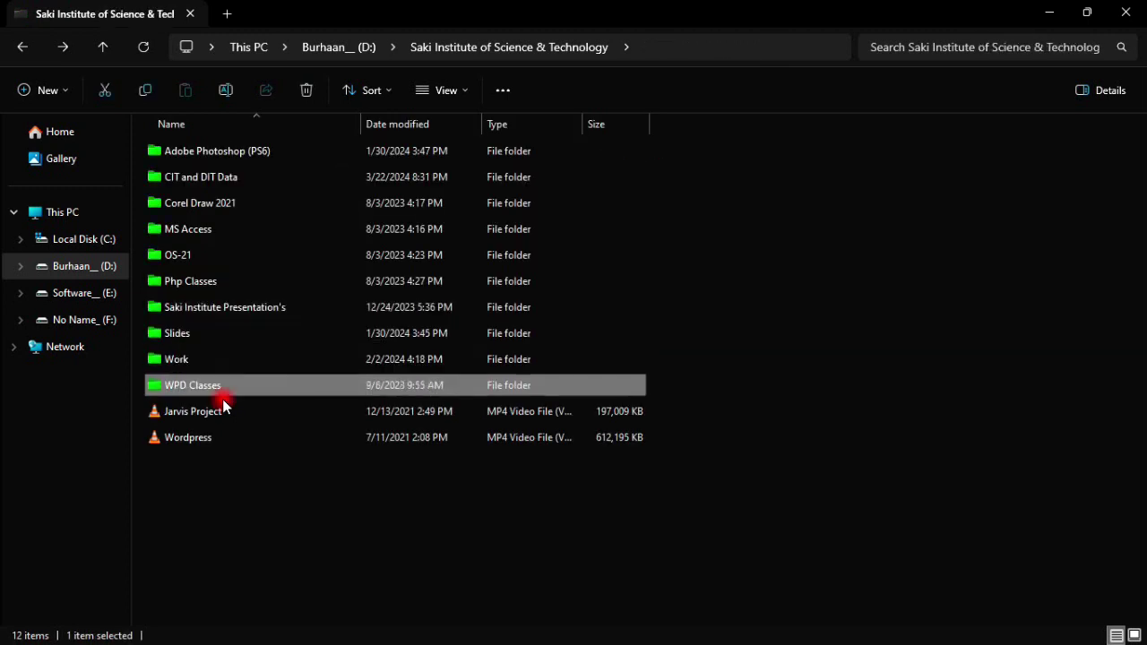
key("Up")
key("Return")
key("Down")
key("Down")
key("Down")
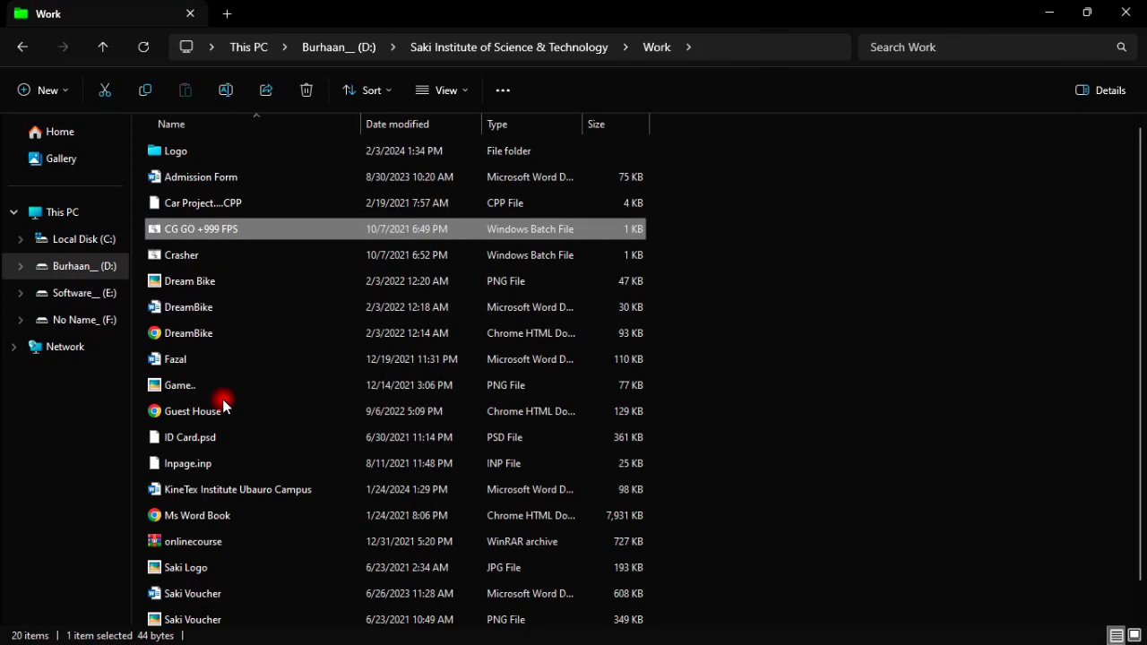
key("Down")
key("Down")
key("Down")
key("Up")
key("Down")
key("Down")
key("Down")
key("Down")
key("Down")
key("Down")
key("Down")
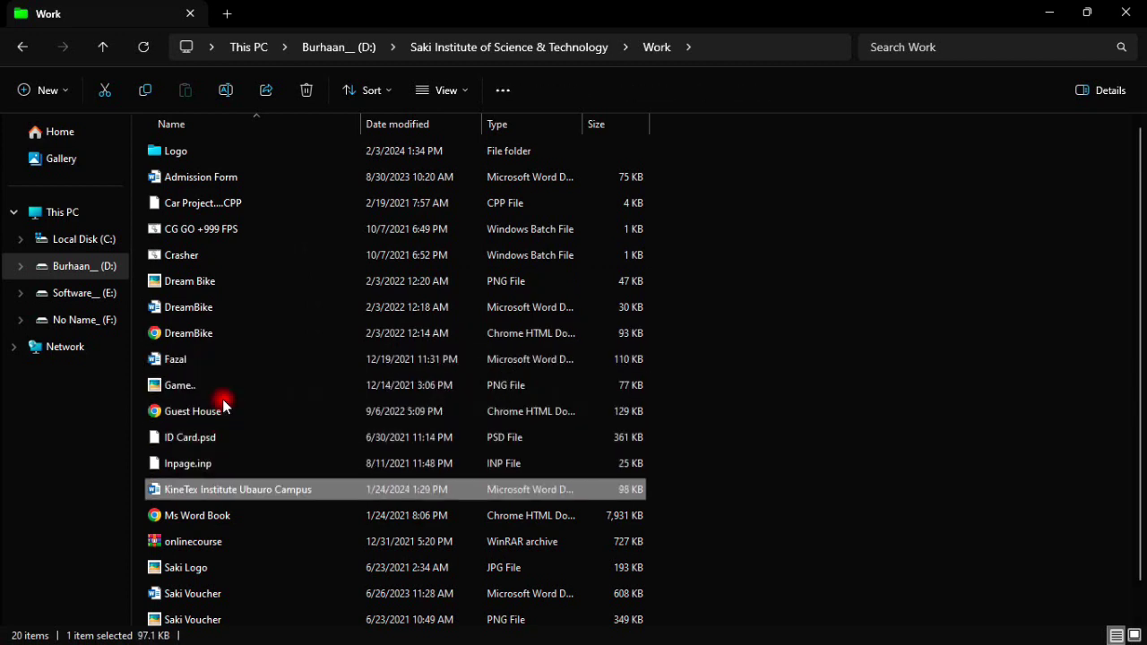
key("Down")
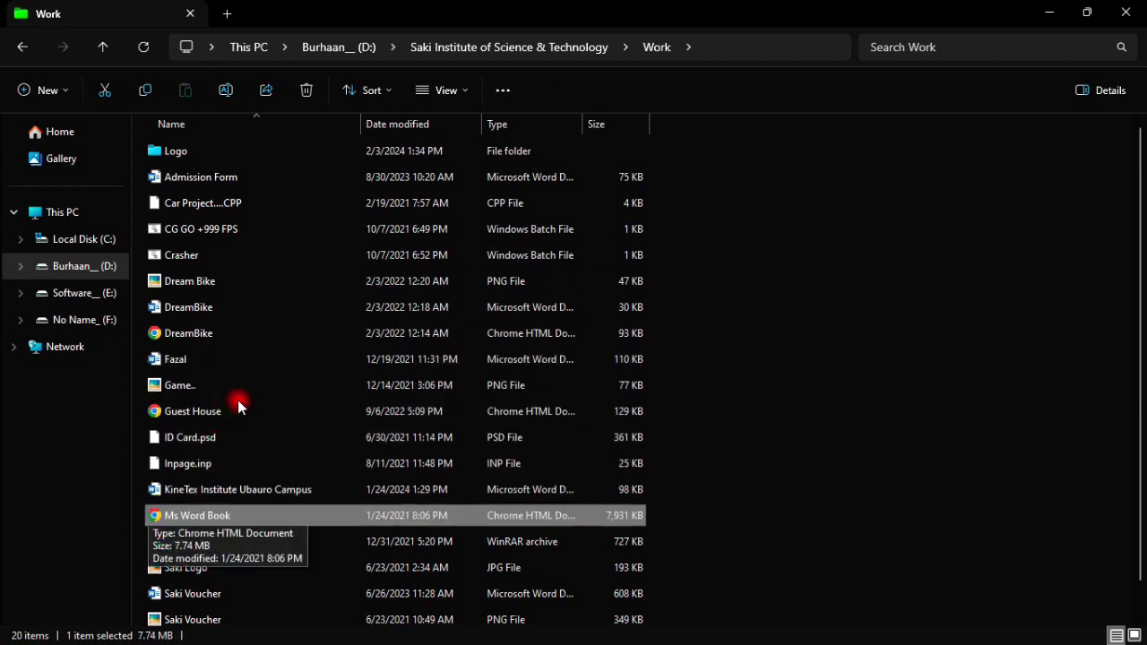
Step: Open the Ms Word Book file from Work and minimize File Explorer
scroll(317, 439, "down", 1)
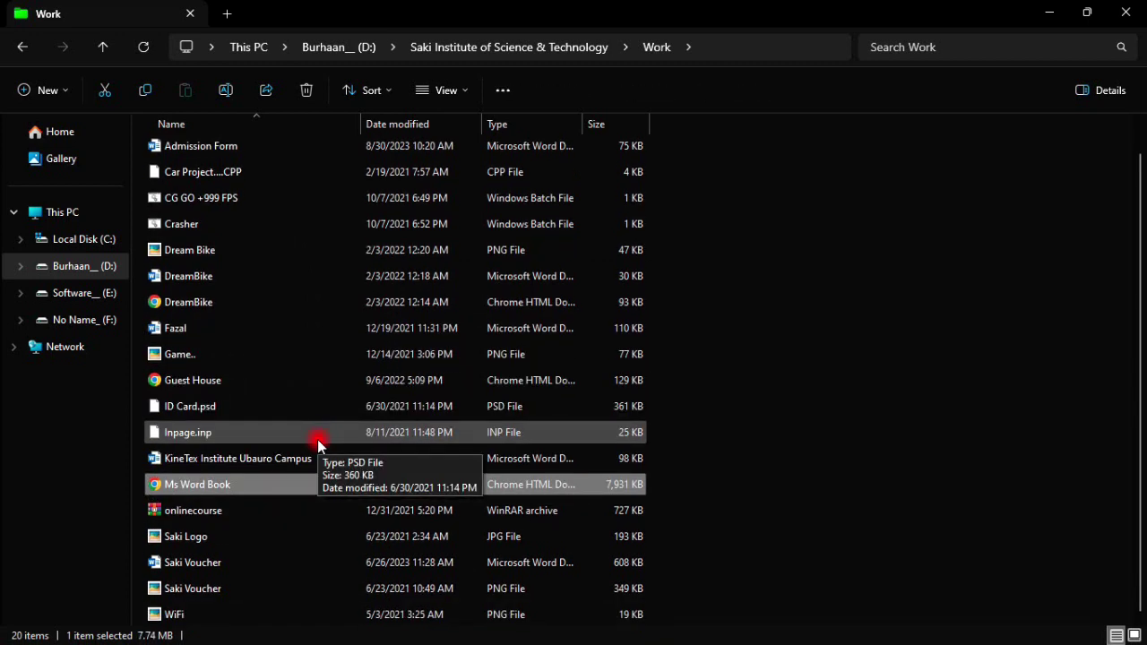
double_click(200, 489)
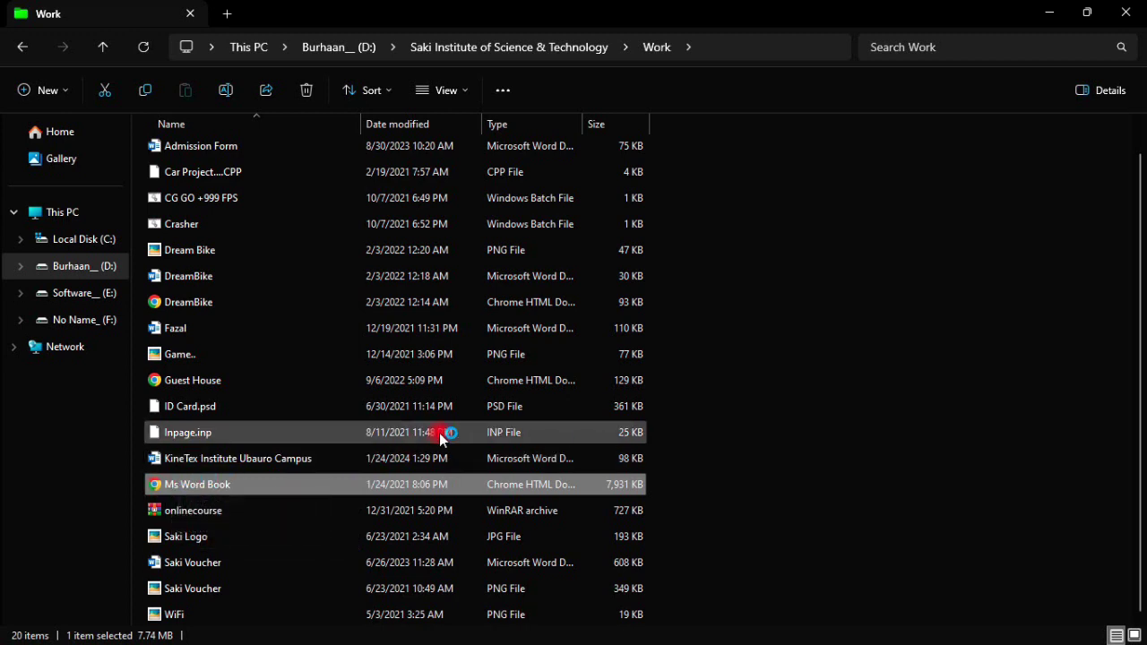
left_click(1051, 11)
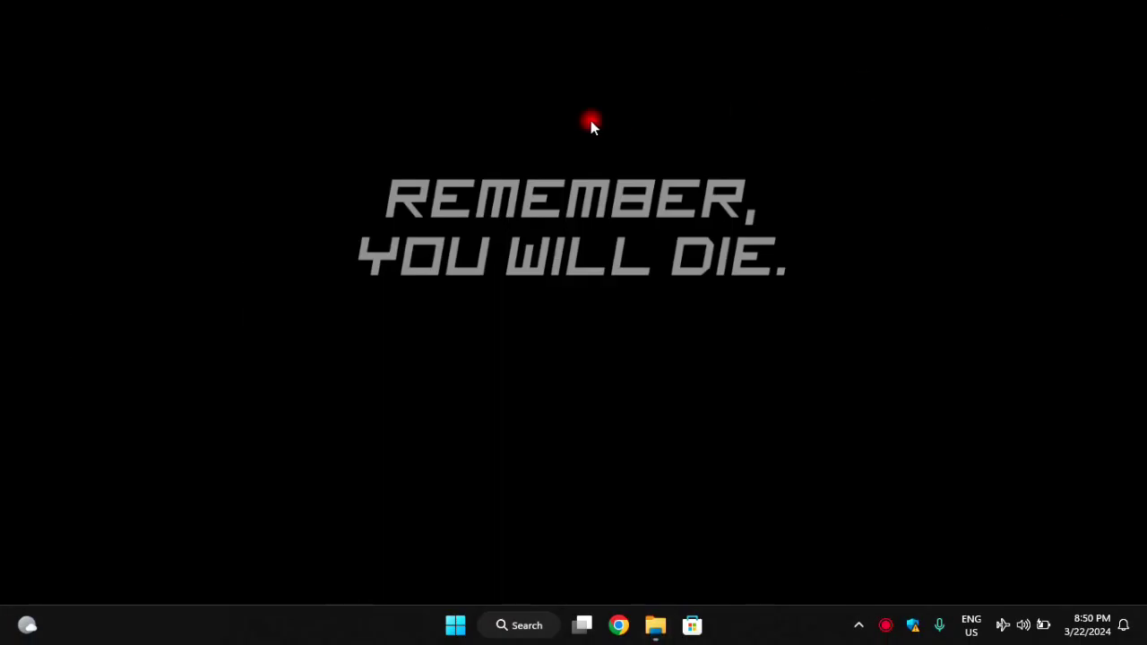
Step: Refresh the desktop, then show the PDF's Contents on page 2
right_click(591, 120)
left_click(646, 190)
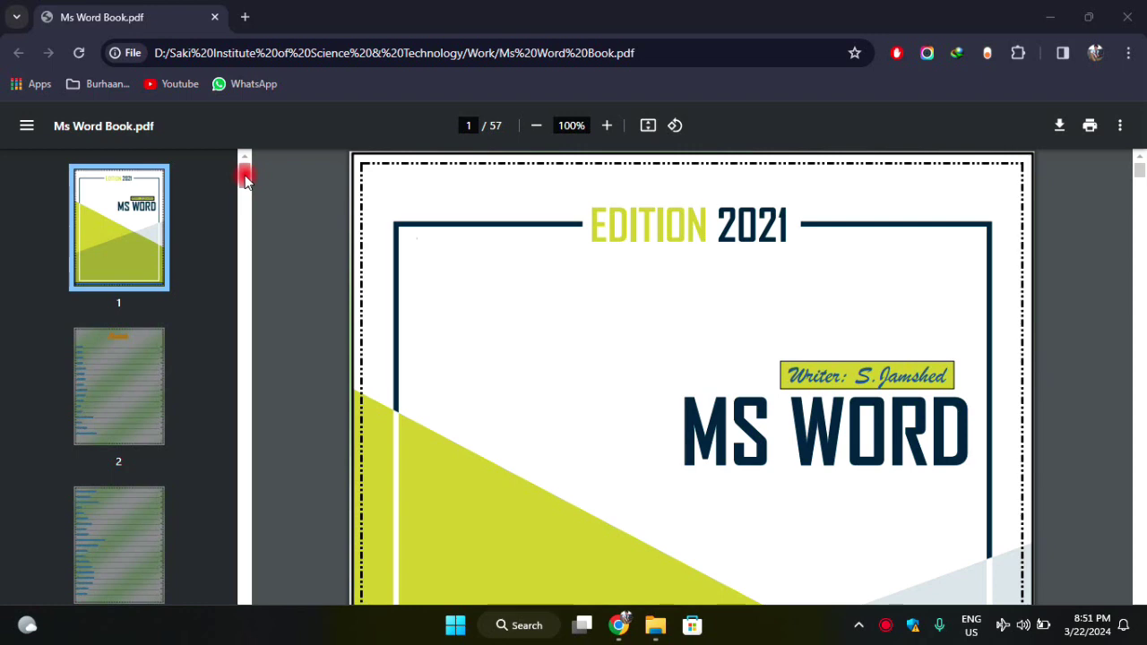
mouse_move(245, 172)
left_mouse_down()
mouse_move(279, 282)
mouse_move(246, 161)
left_mouse_up()
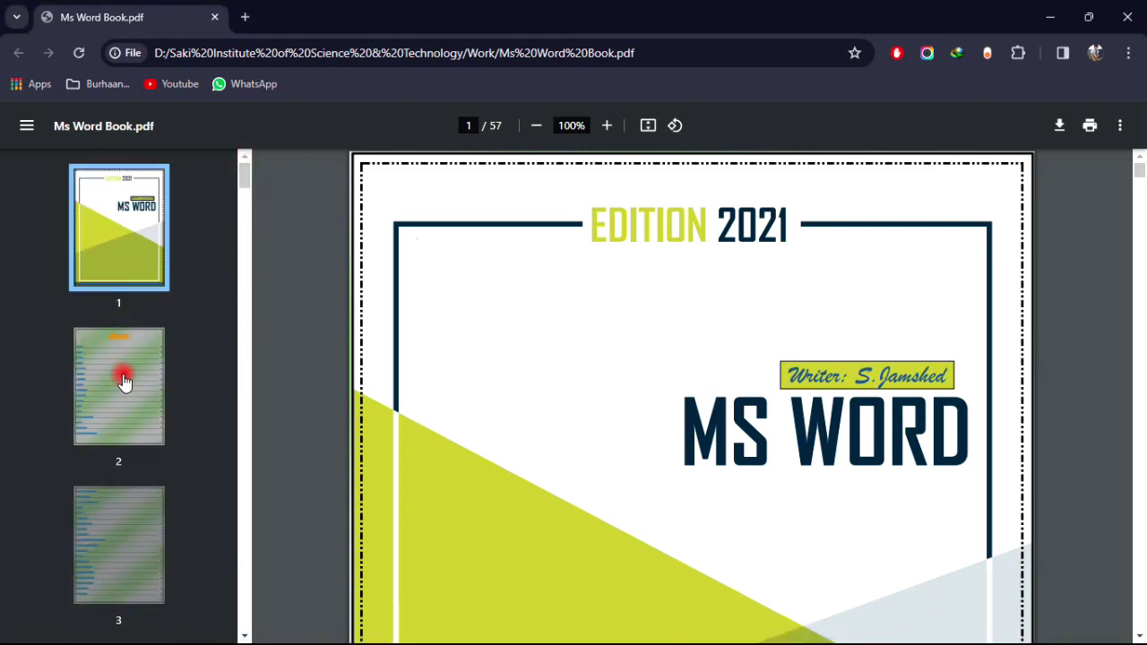
left_click(124, 381)
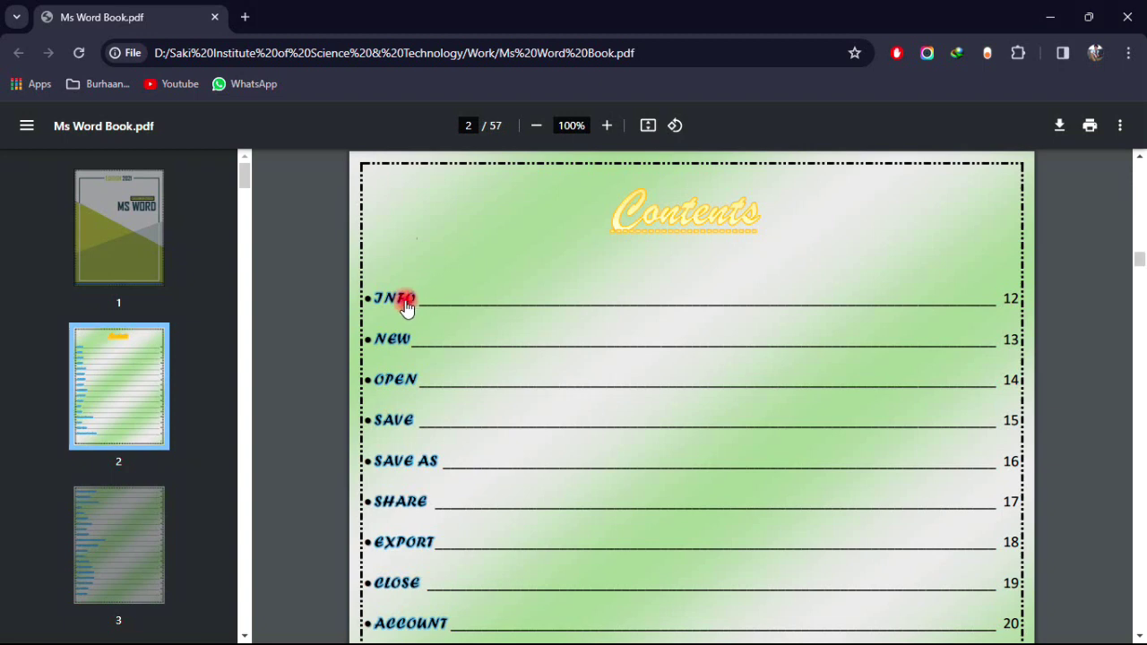
Step: Jump to the INFO section on page 12, then bring up contents page 3
left_click(406, 306)
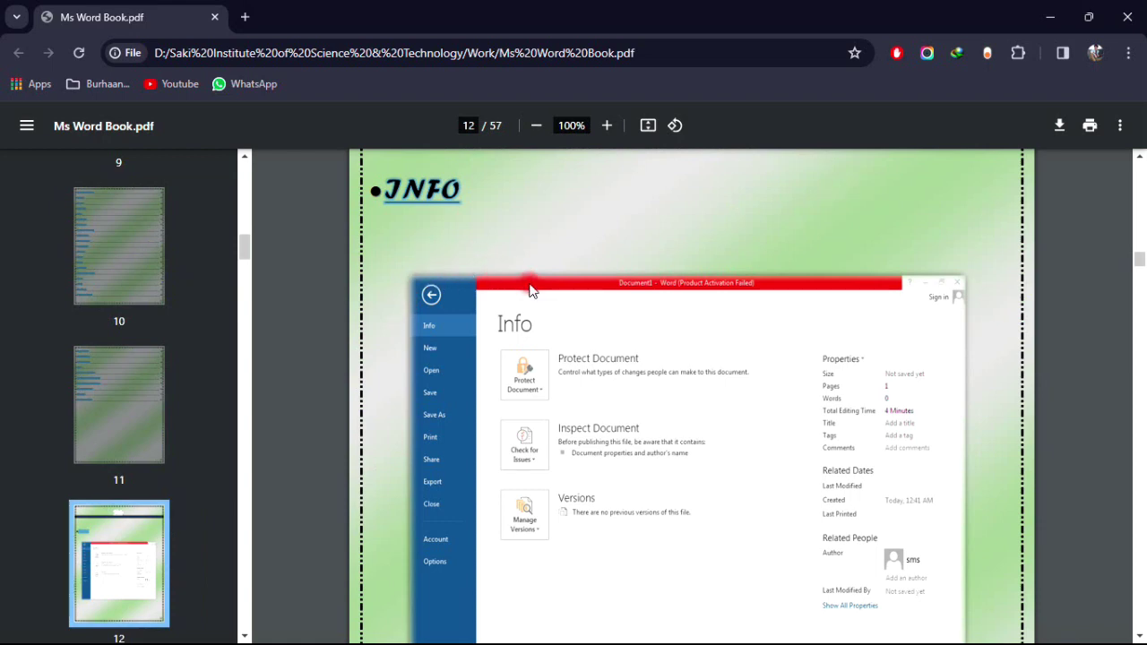
scroll(584, 340, "down", 2)
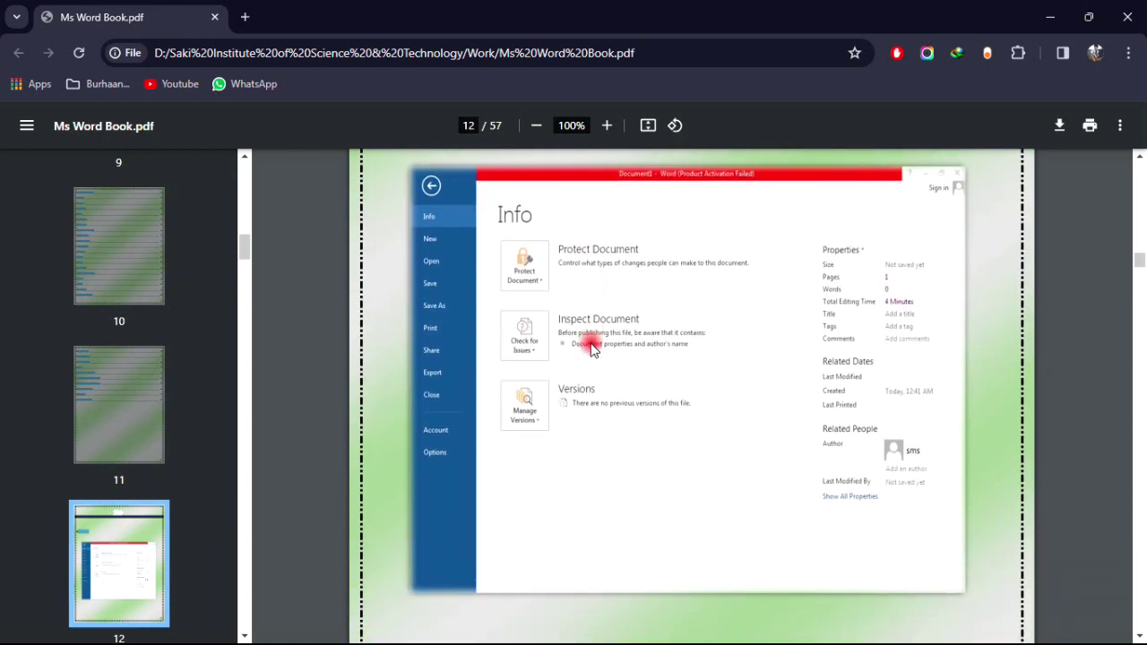
scroll(589, 341, "up", 3)
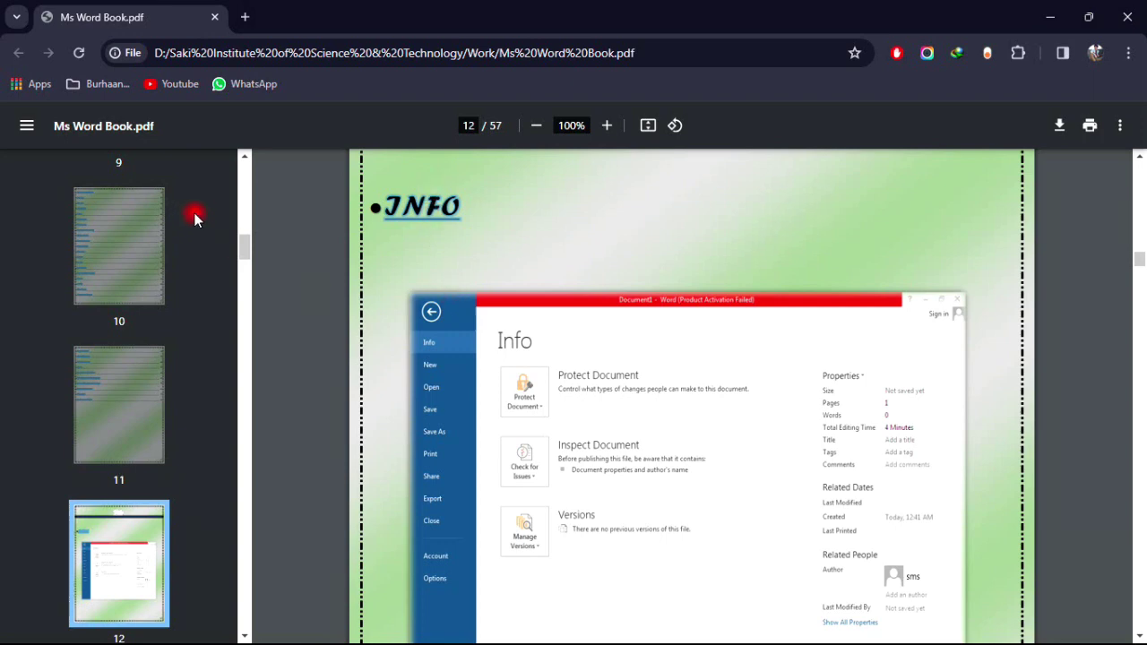
left_click_drag(244, 246, 245, 177)
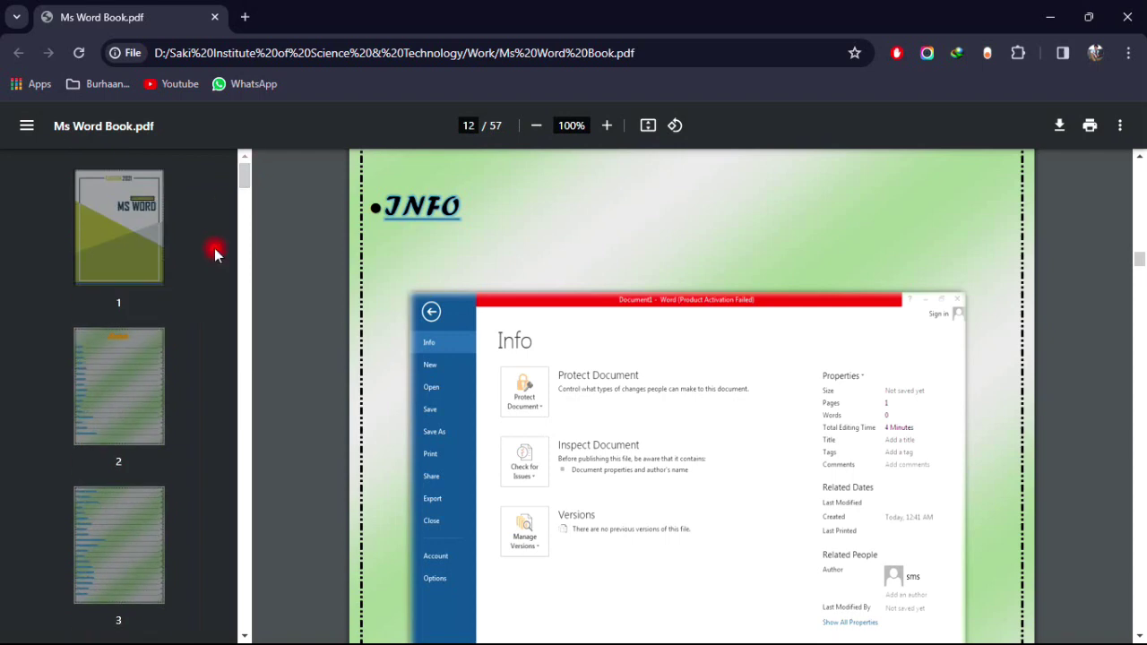
left_click(90, 555)
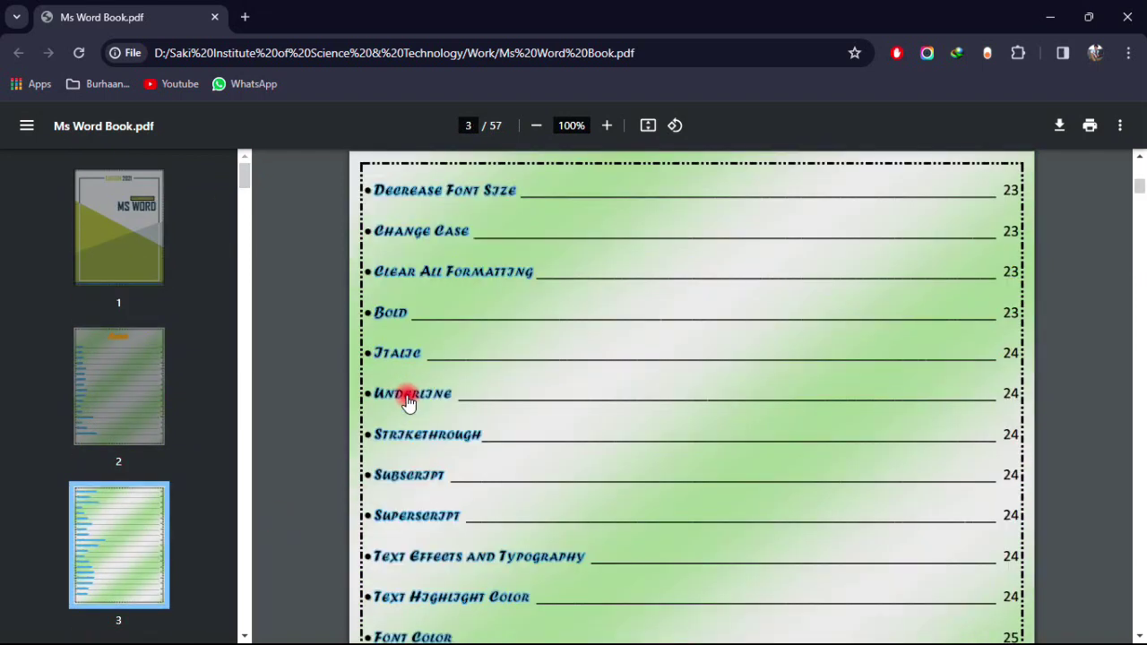
Step: Jump to the Underline section on page 24, then to the Shortcut Keys table on page 51
left_click(408, 398)
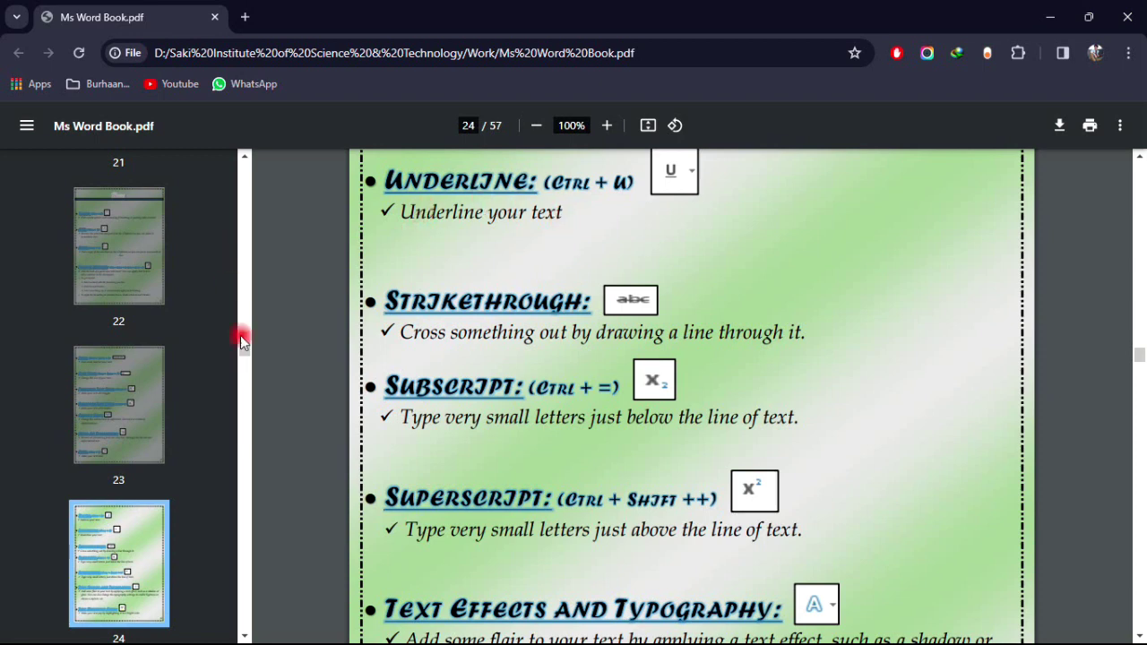
left_click_drag(246, 358, 252, 594)
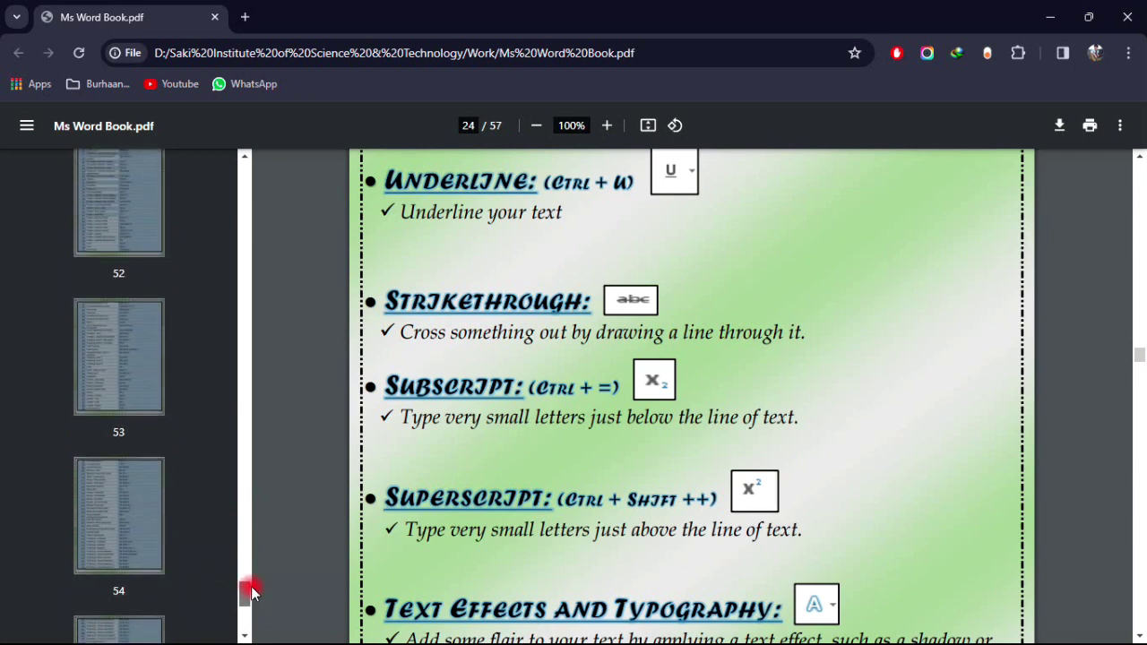
left_click_drag(252, 589, 256, 562)
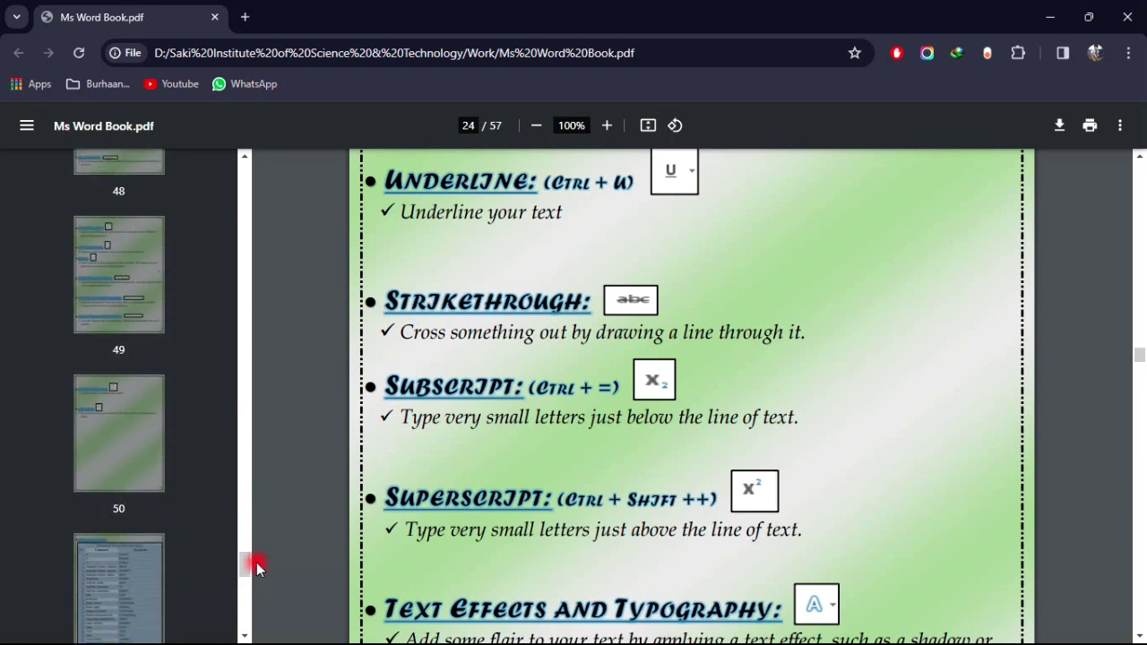
left_click(102, 602)
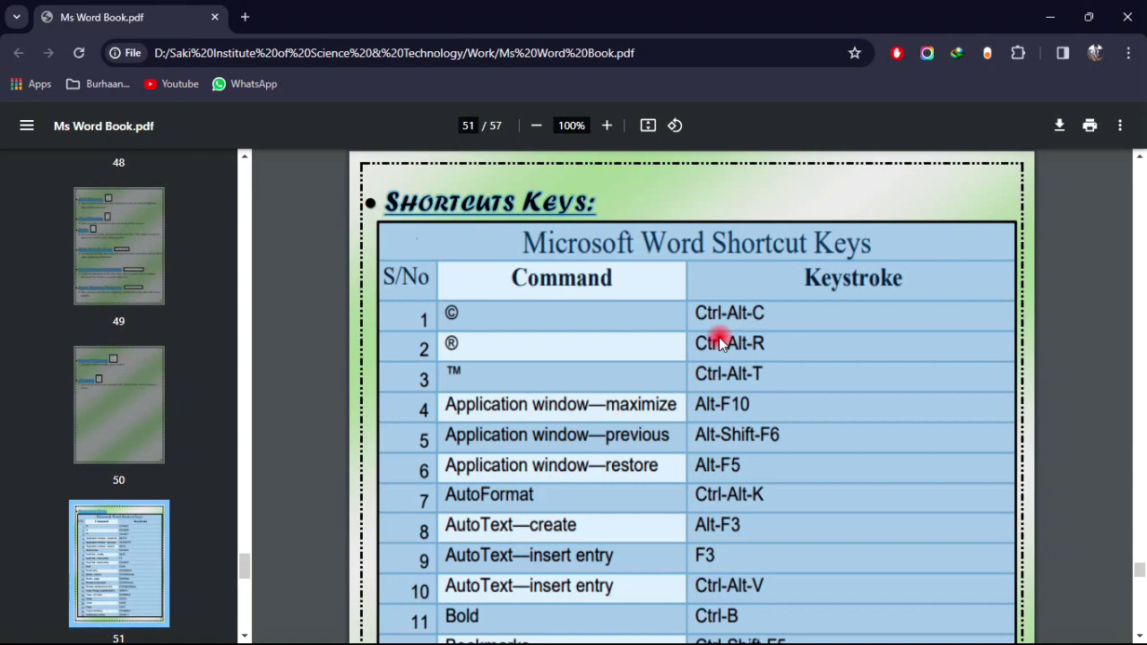
Step: Scroll the shortcut tables down to page 57, back up to page 56, and minimize Chrome
scroll(720, 343, "down", 4)
scroll(720, 343, "down", 2)
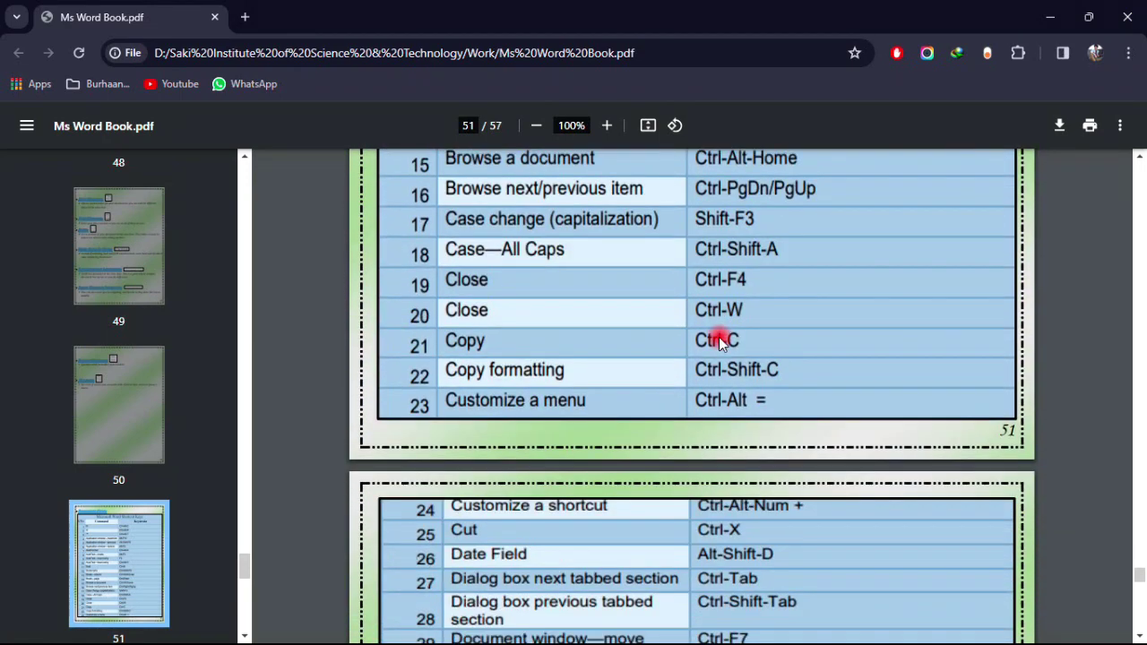
scroll(719, 341, "down", 3)
scroll(718, 340, "down", 1)
scroll(718, 341, "down", 5)
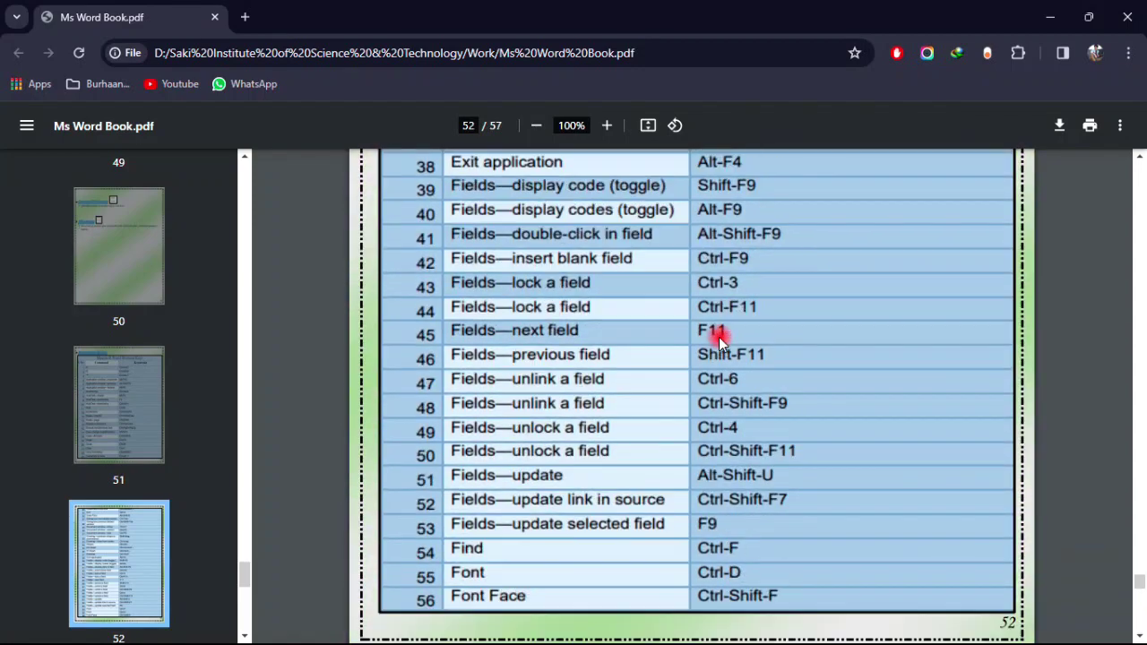
scroll(719, 341, "down", 1)
scroll(719, 341, "down", 3)
scroll(719, 341, "down", 7)
scroll(719, 341, "down", 6)
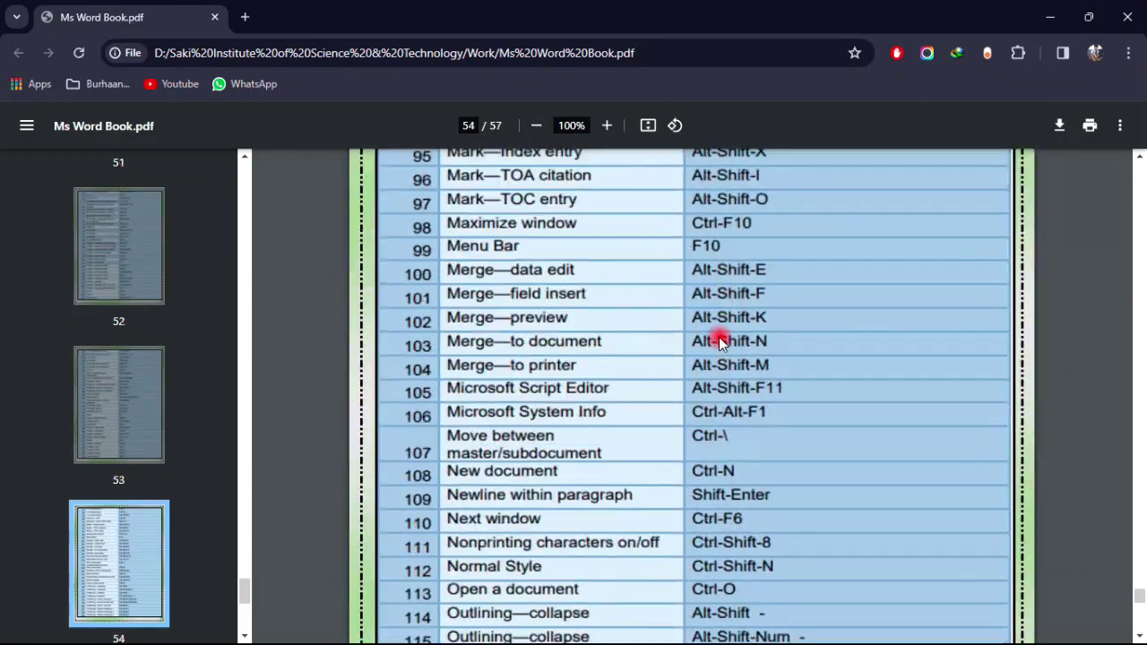
scroll(719, 342, "down", 3)
scroll(720, 342, "down", 6)
scroll(720, 343, "down", 4)
scroll(720, 342, "down", 1)
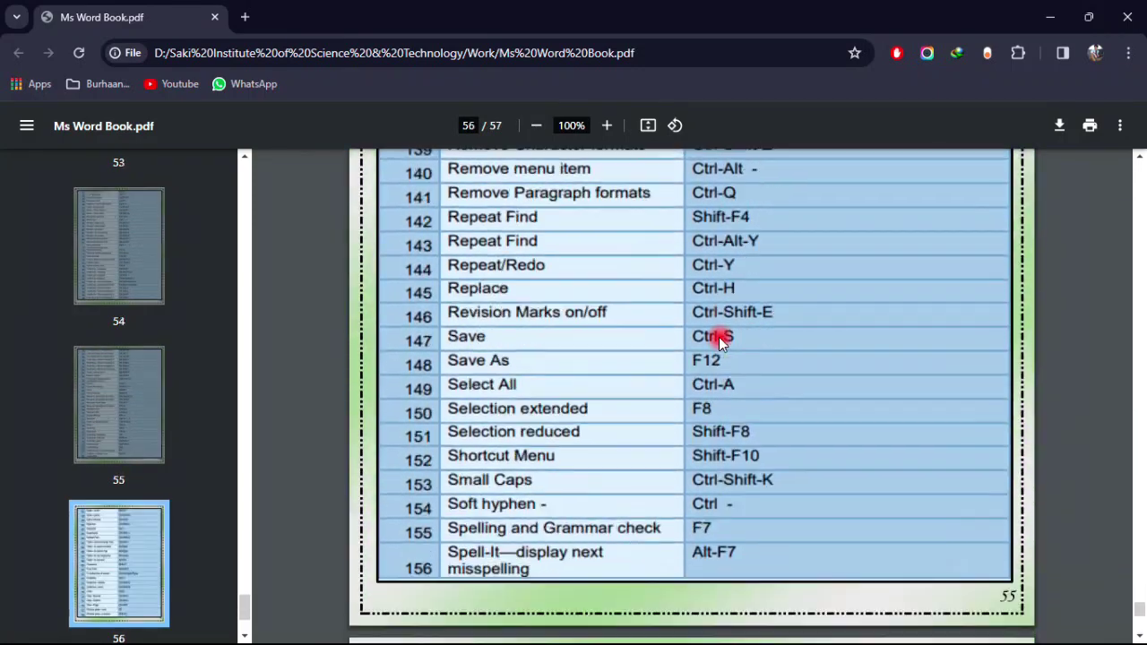
scroll(719, 341, "down", 4)
scroll(720, 341, "down", 4)
scroll(720, 341, "down", 2)
scroll(720, 341, "down", 2)
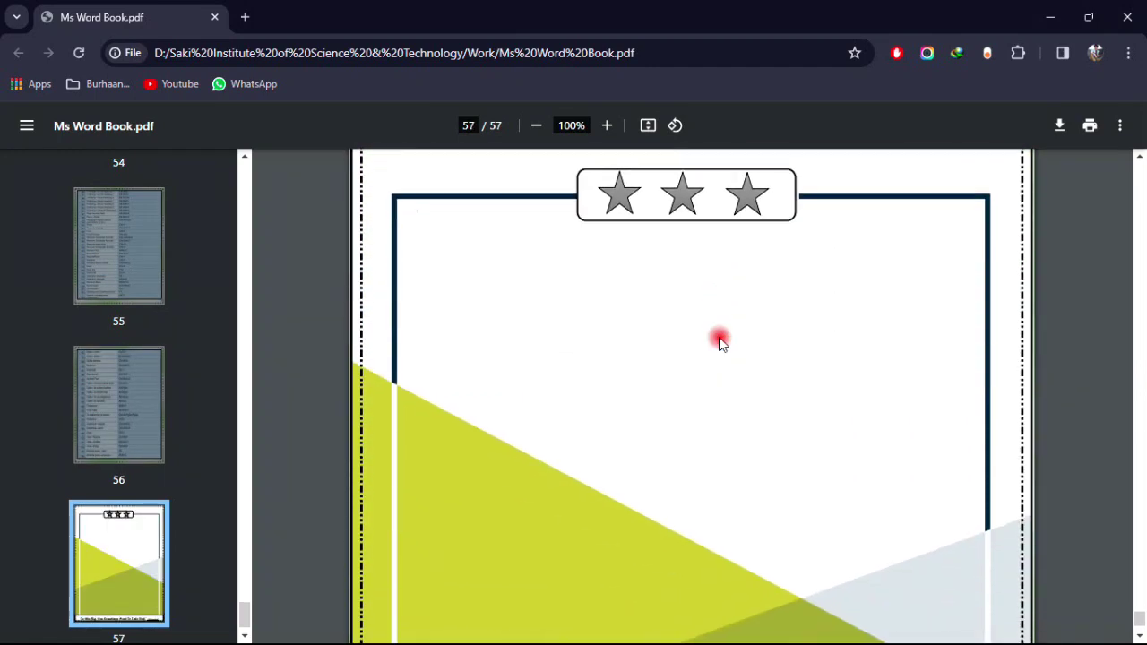
scroll(719, 341, "down", 2)
scroll(720, 341, "down", 1)
scroll(719, 341, "down", 1)
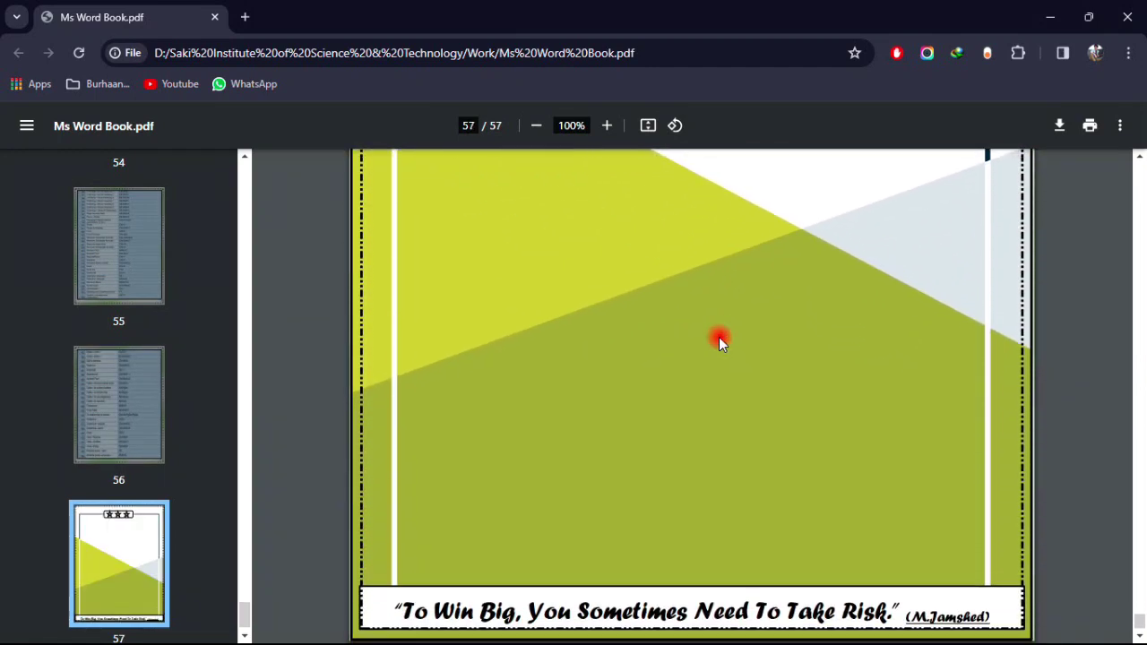
scroll(719, 337, "down", 1)
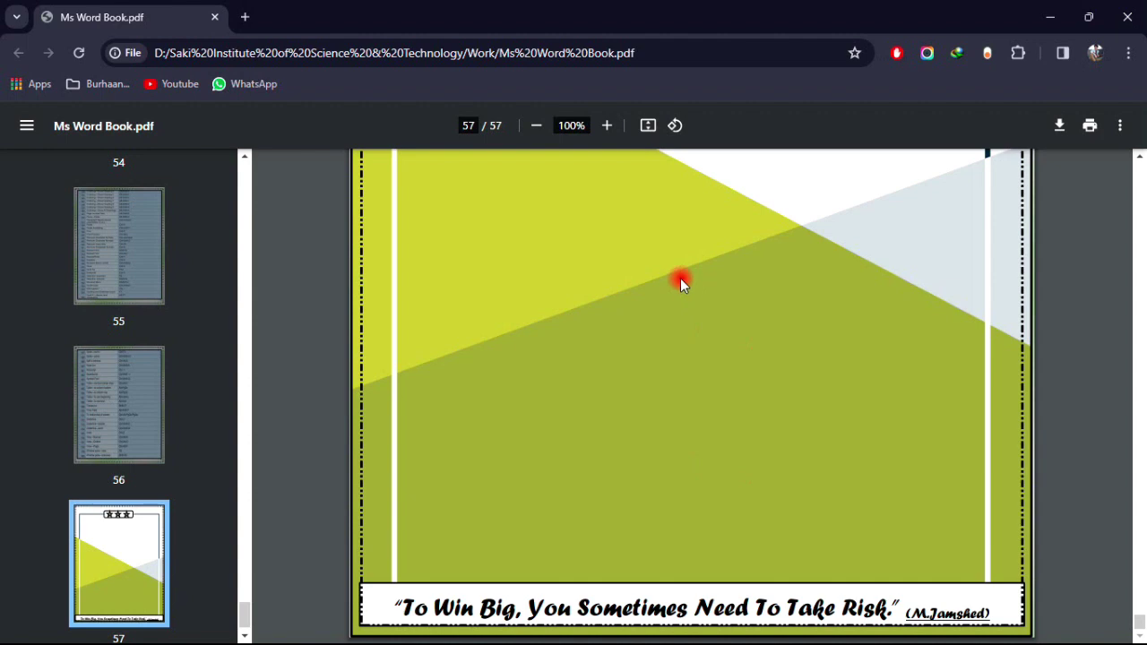
scroll(681, 282, "up", 1)
scroll(681, 283, "up", 5)
scroll(681, 283, "up", 2)
scroll(682, 282, "up", 2)
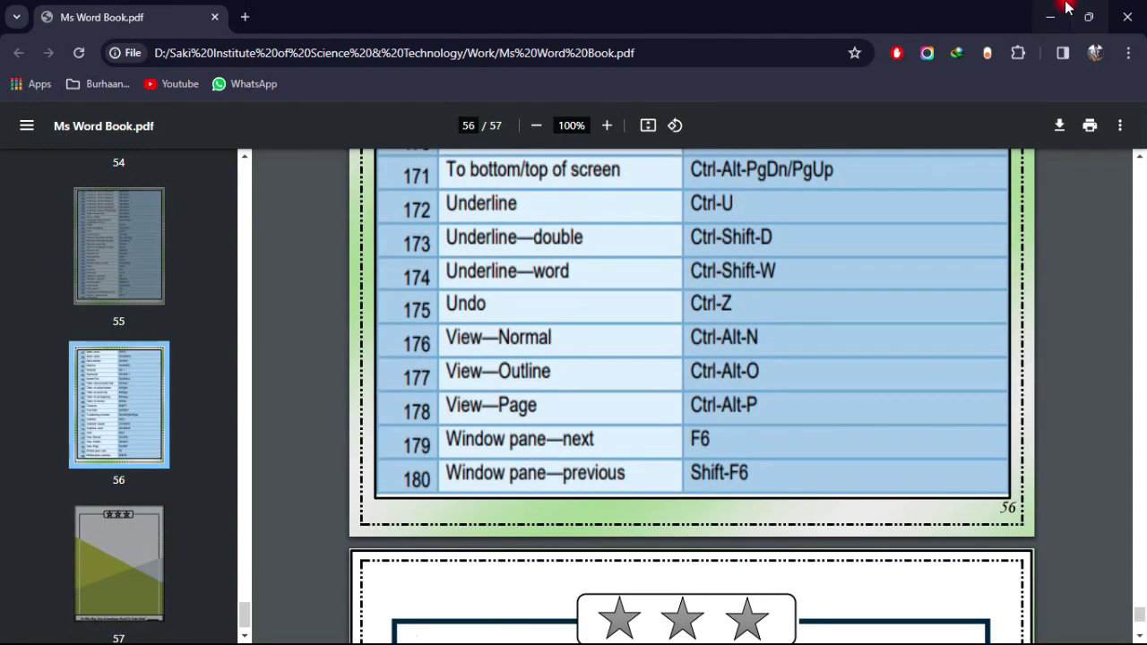
left_click(1050, 14)
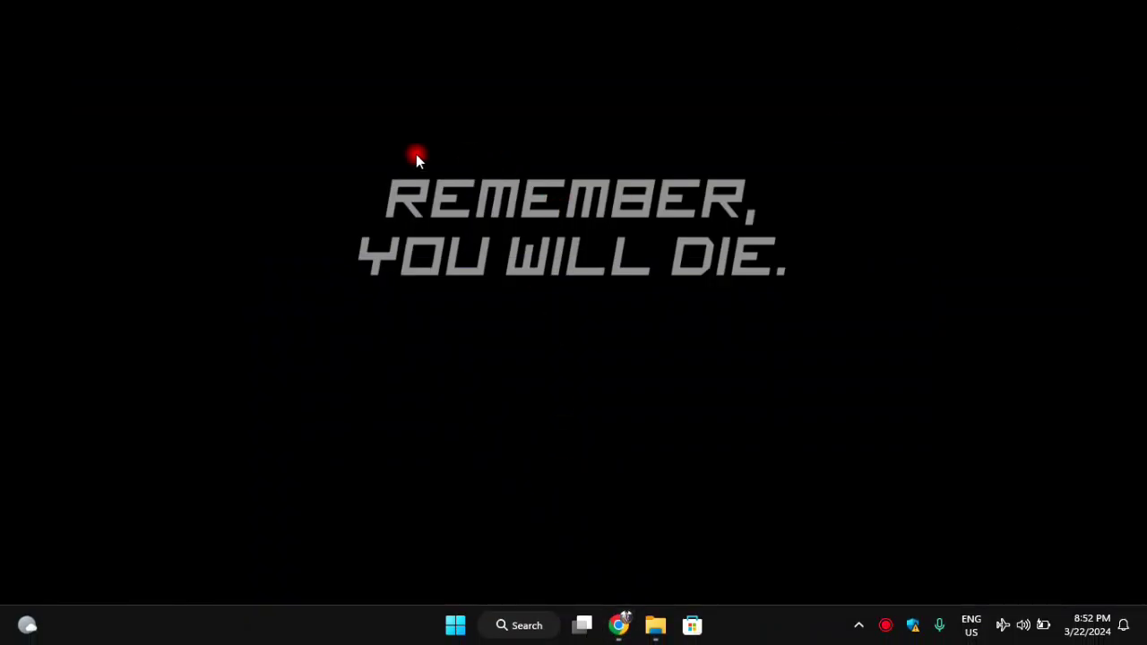
right_click(279, 185)
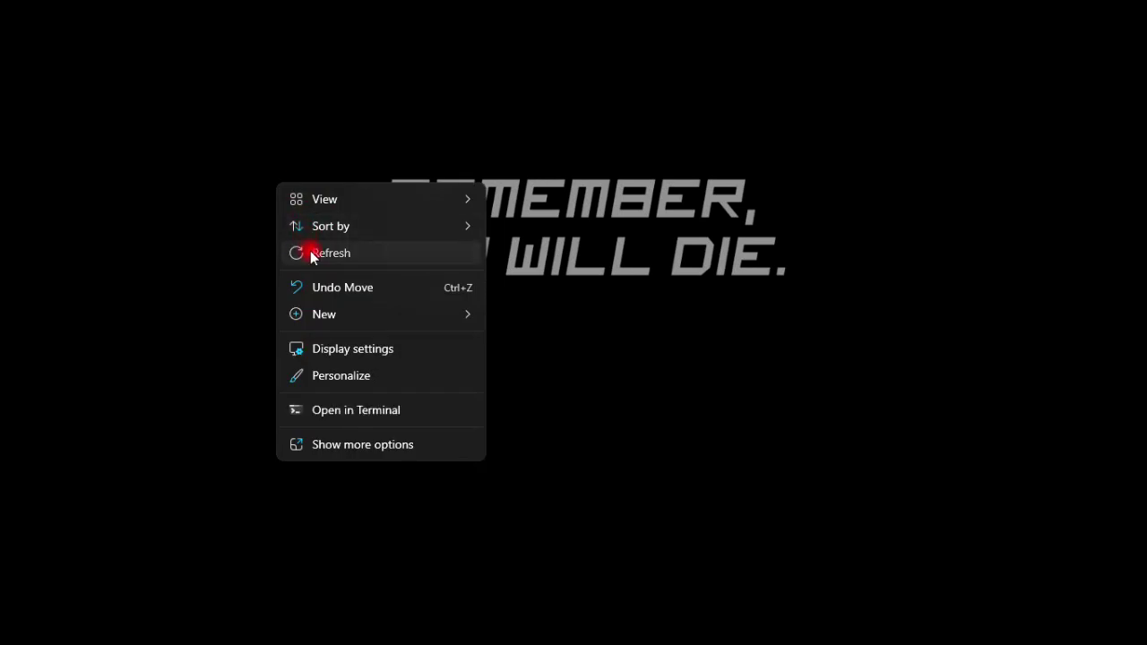
left_click(310, 252)
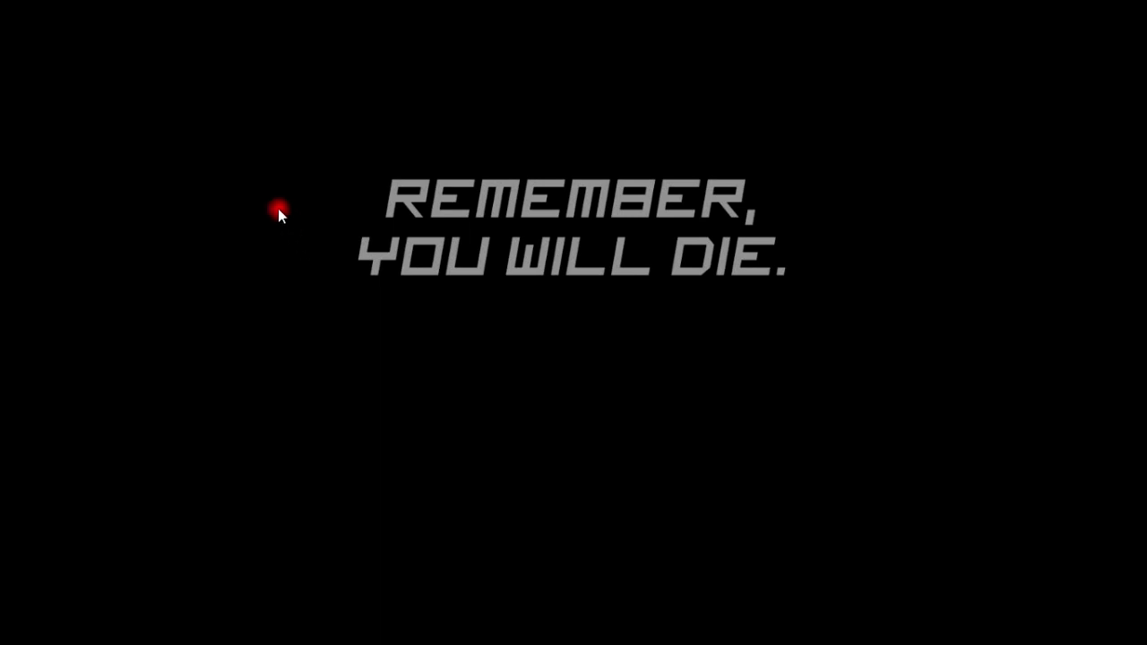
right_click(277, 208)
left_click(315, 278)
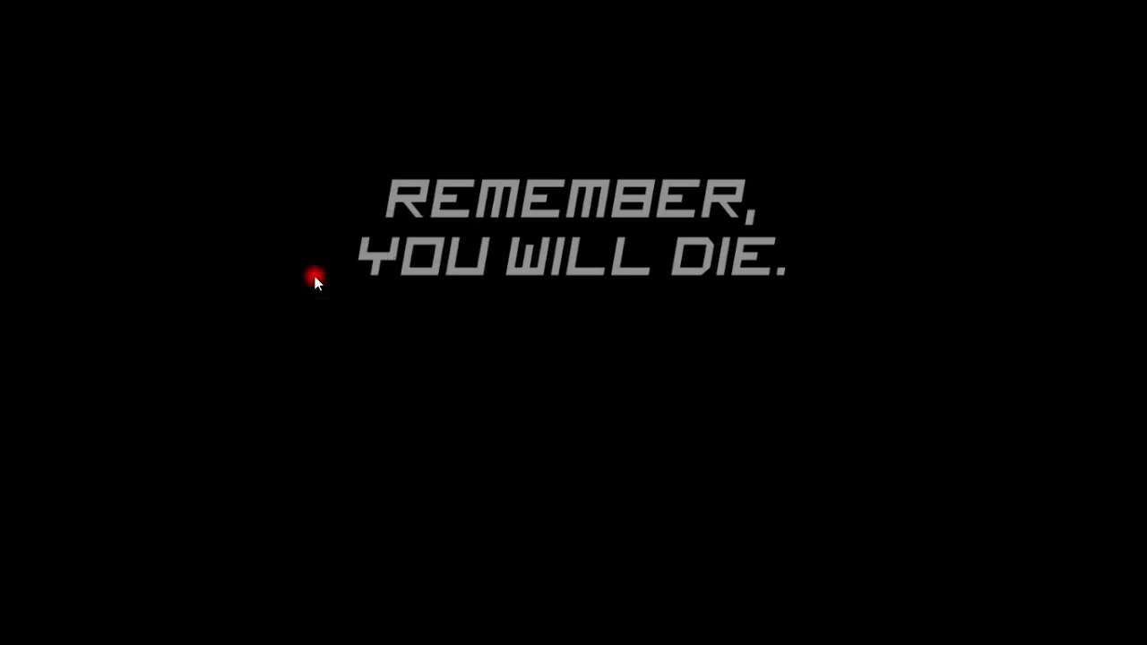